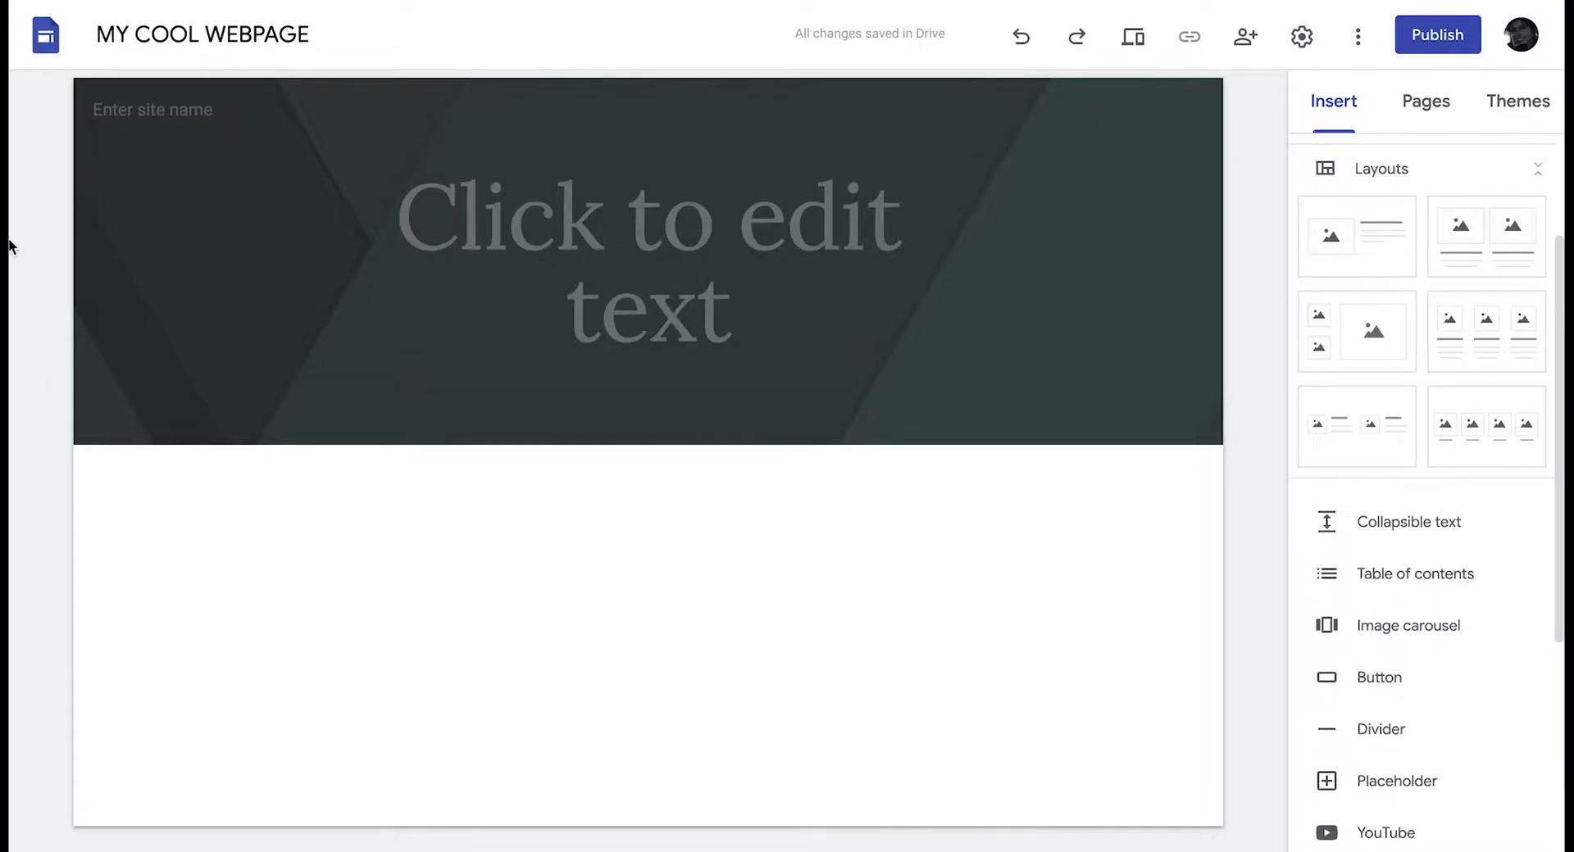
# Enter MY SIMPLE WEBPAGE as the page title in the header
pyautogui.click(613, 236)
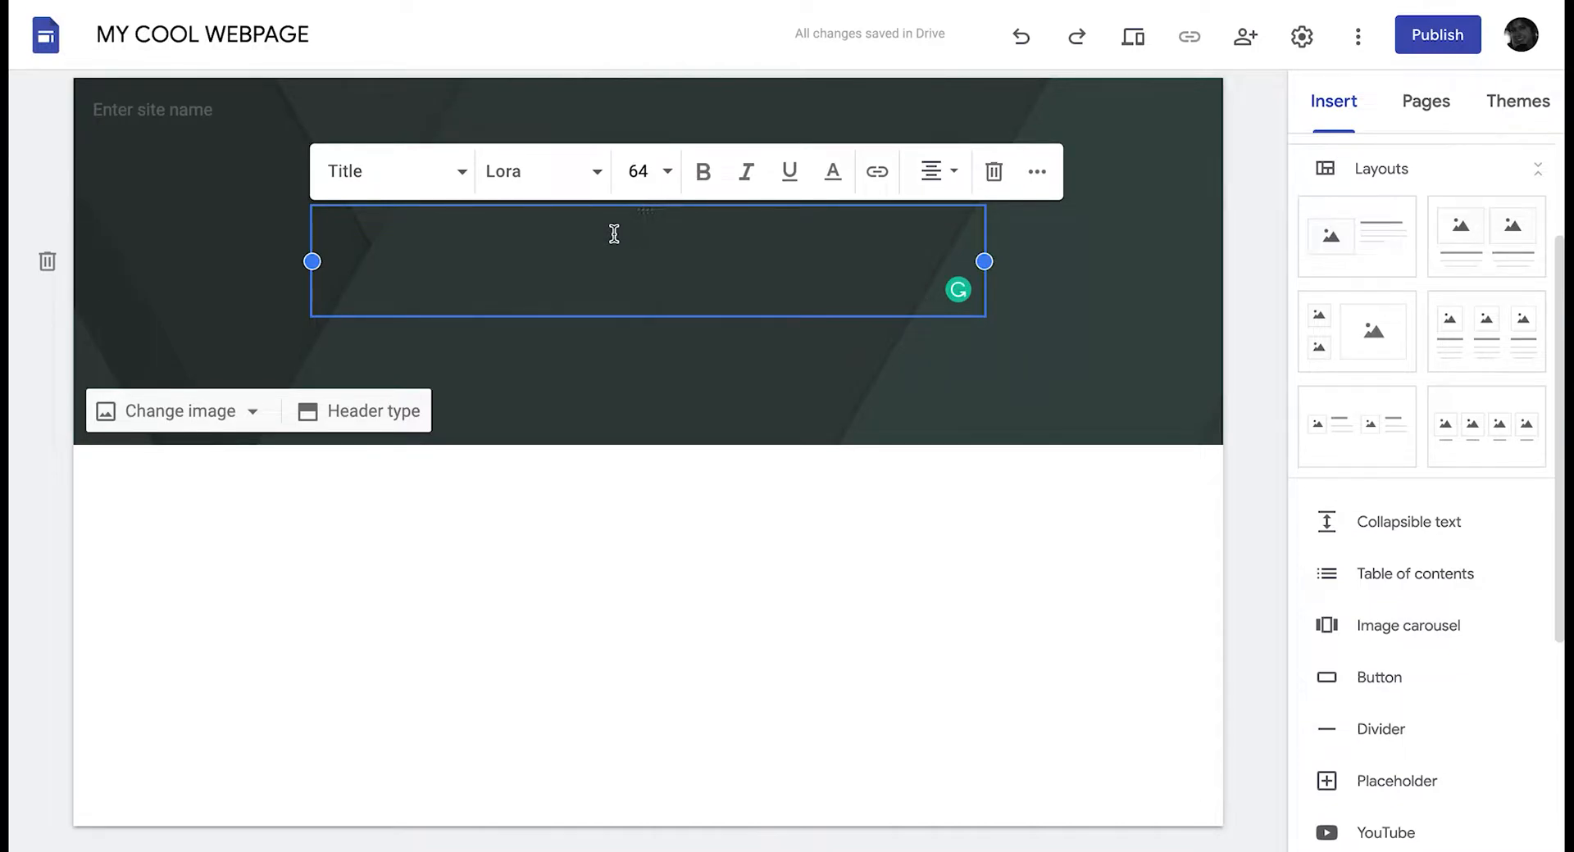
pyautogui.write('MY SI')
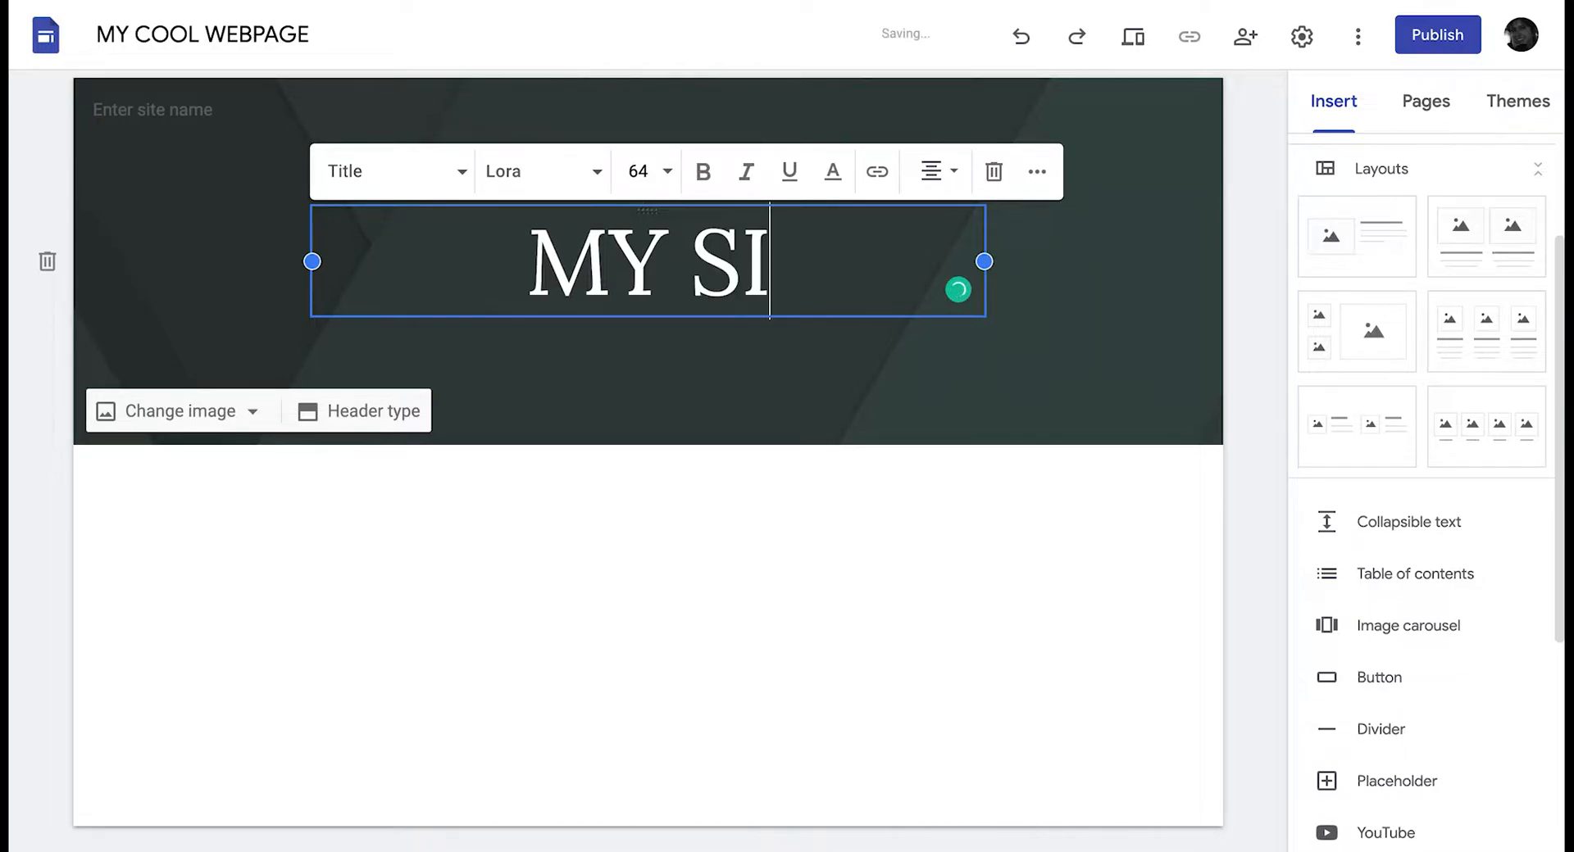
pyautogui.write('MPLE WEBPA')
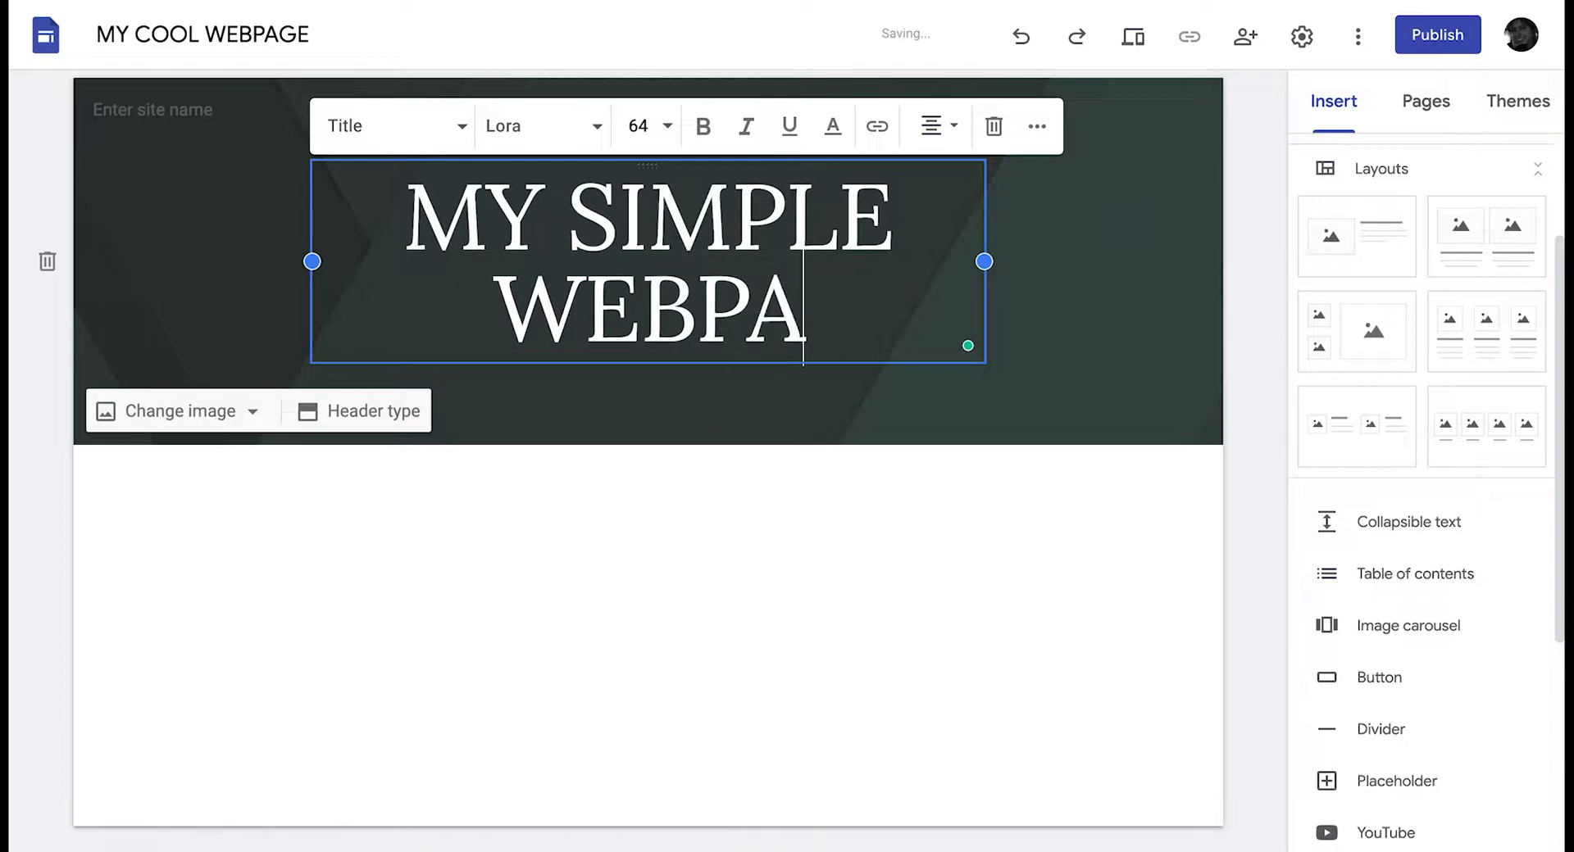
pyautogui.write('GE')
pyautogui.click(176, 165)
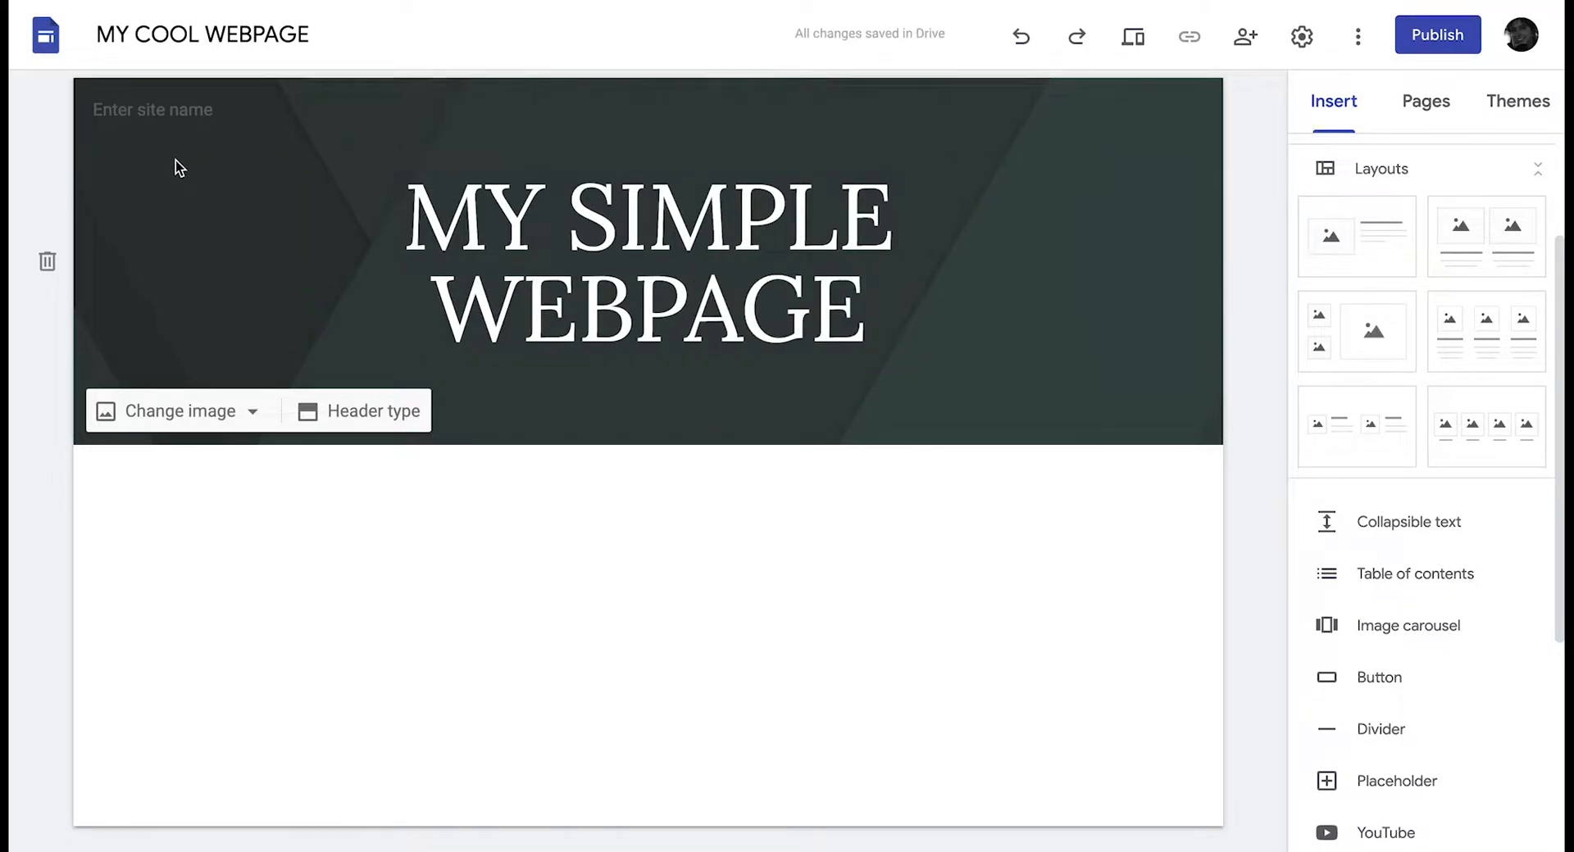
# Set the site name in the header to MY COOL WEBPAGE
pyautogui.click(165, 109)
pyautogui.write('MY ')
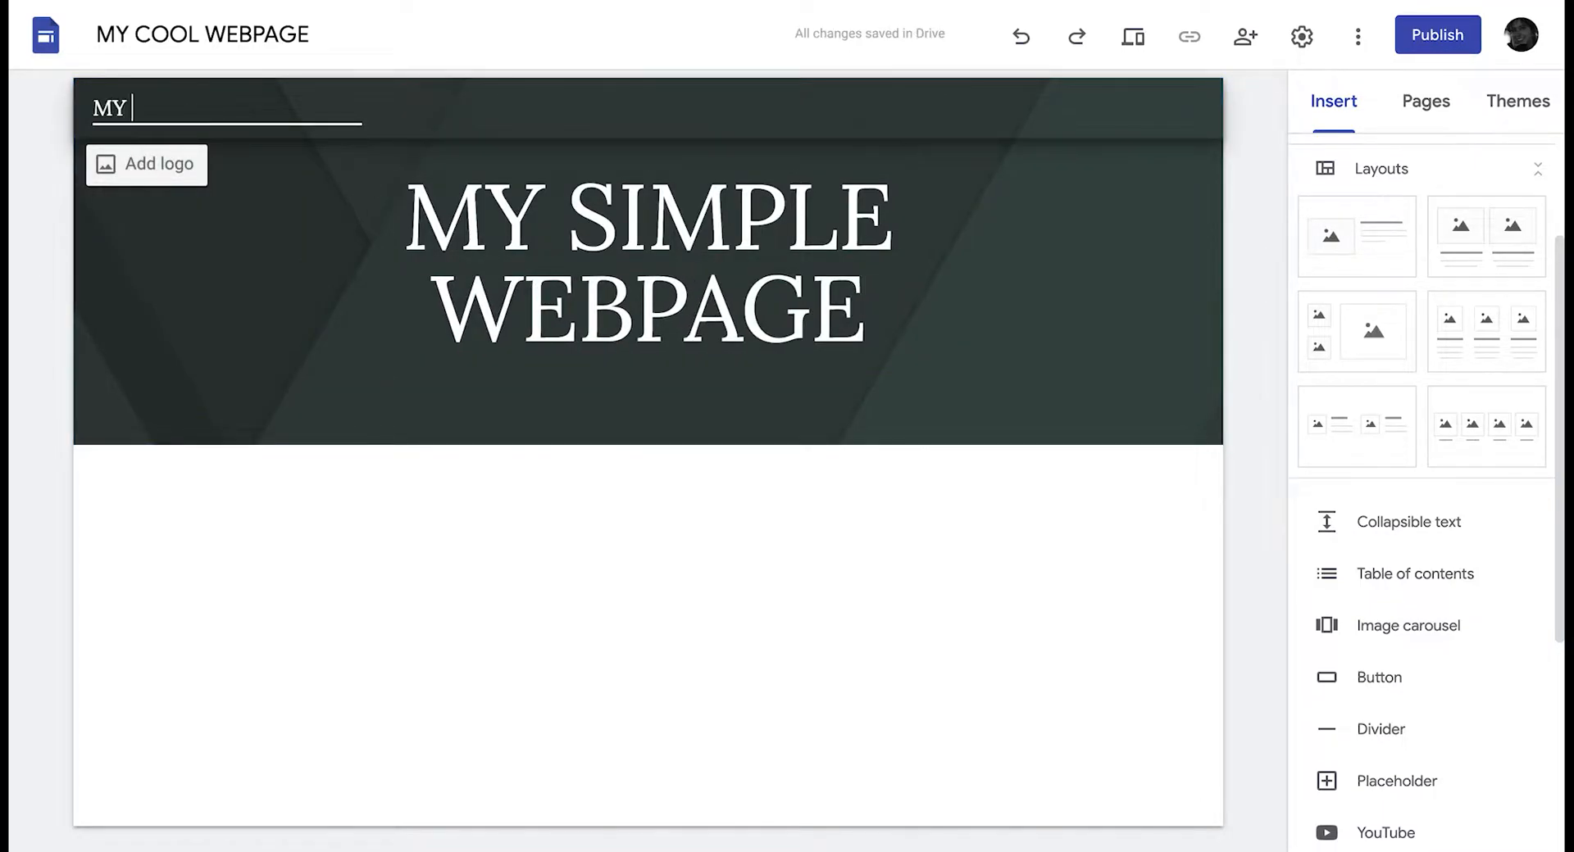
pyautogui.write('COOL WEBPAGE')
# Replace the header background by uploading the image file named forest
pyautogui.moveTo(105, 235)
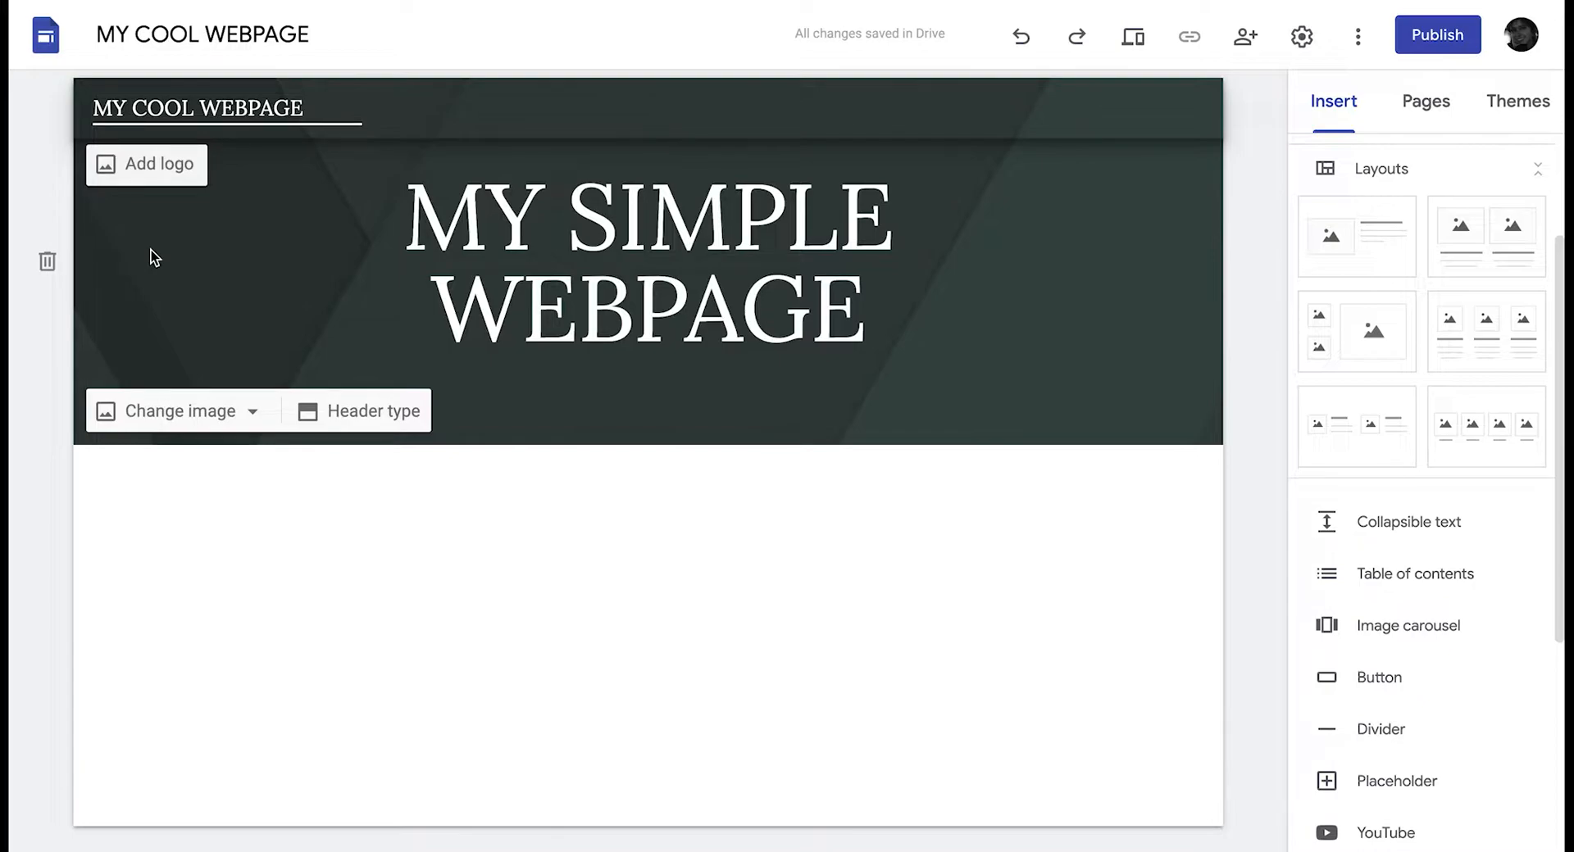
pyautogui.click(148, 415)
pyautogui.click(164, 479)
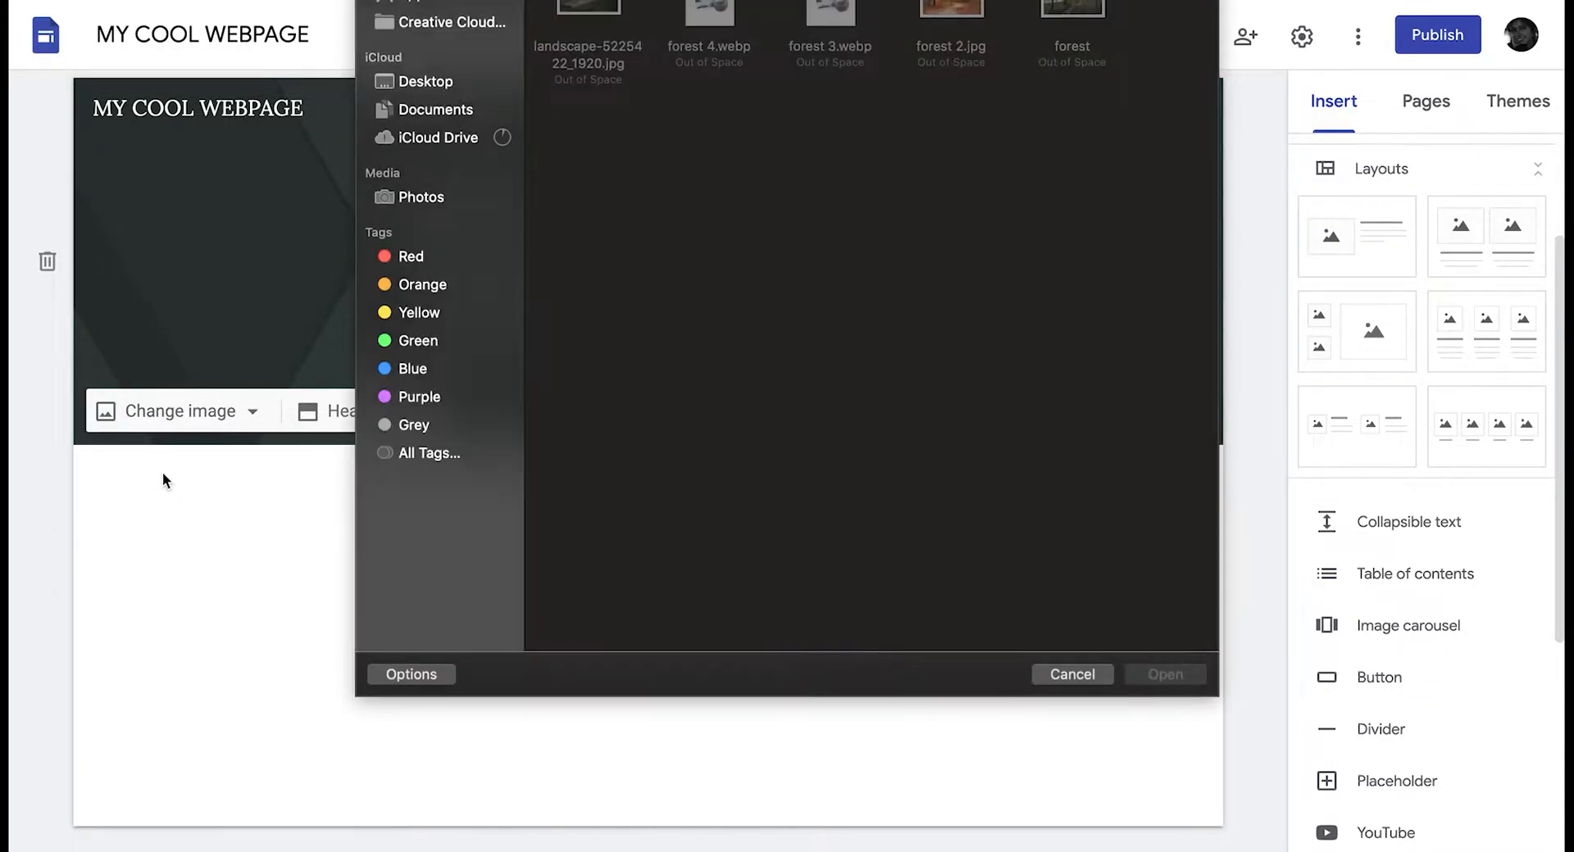
pyautogui.click(1068, 23)
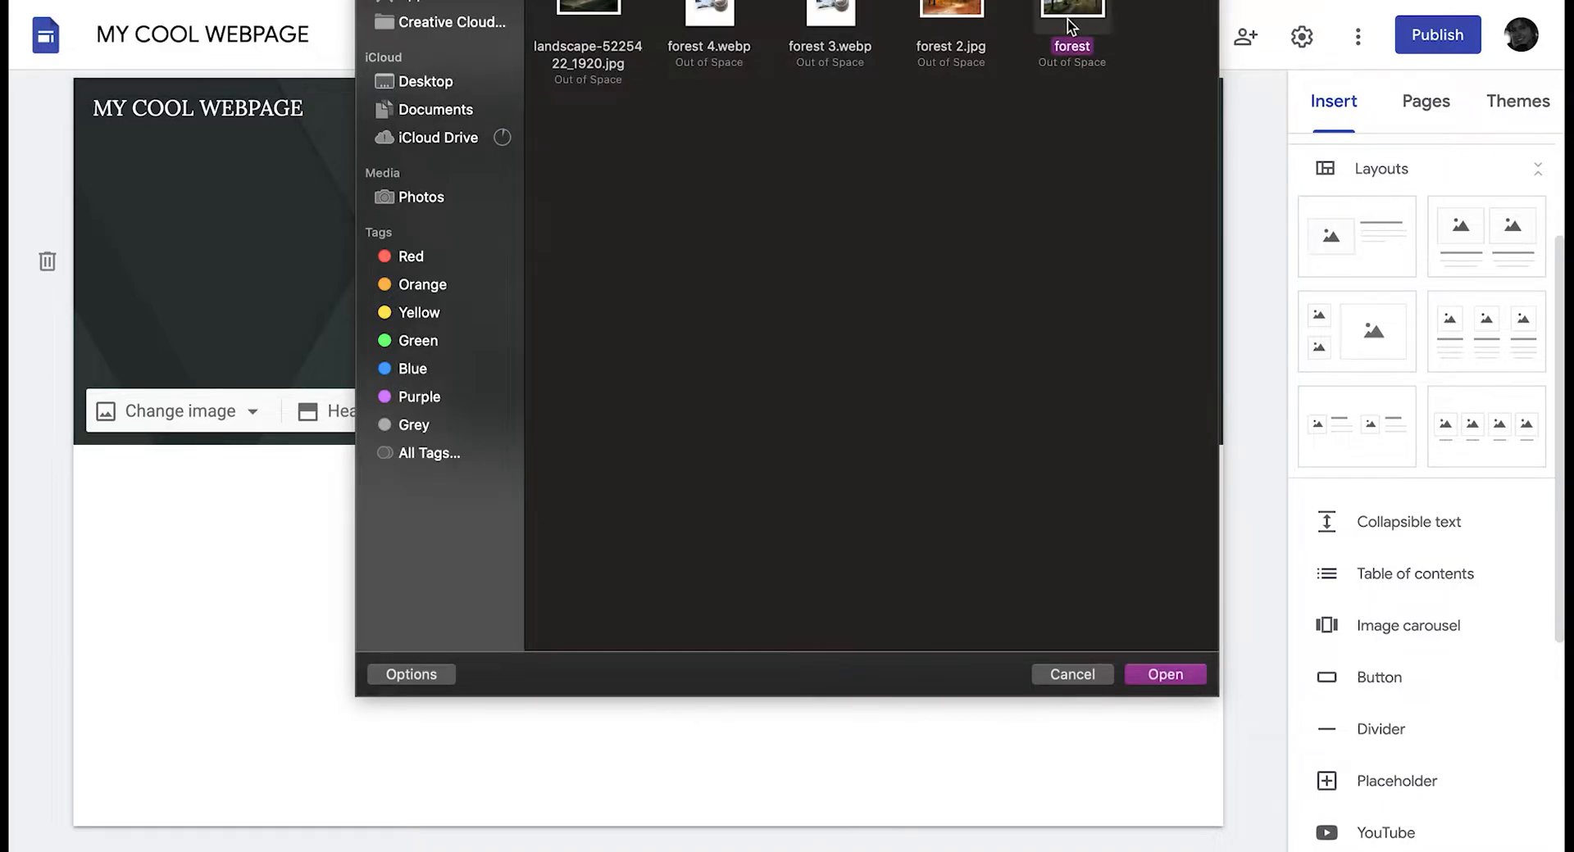
pyautogui.click(1153, 674)
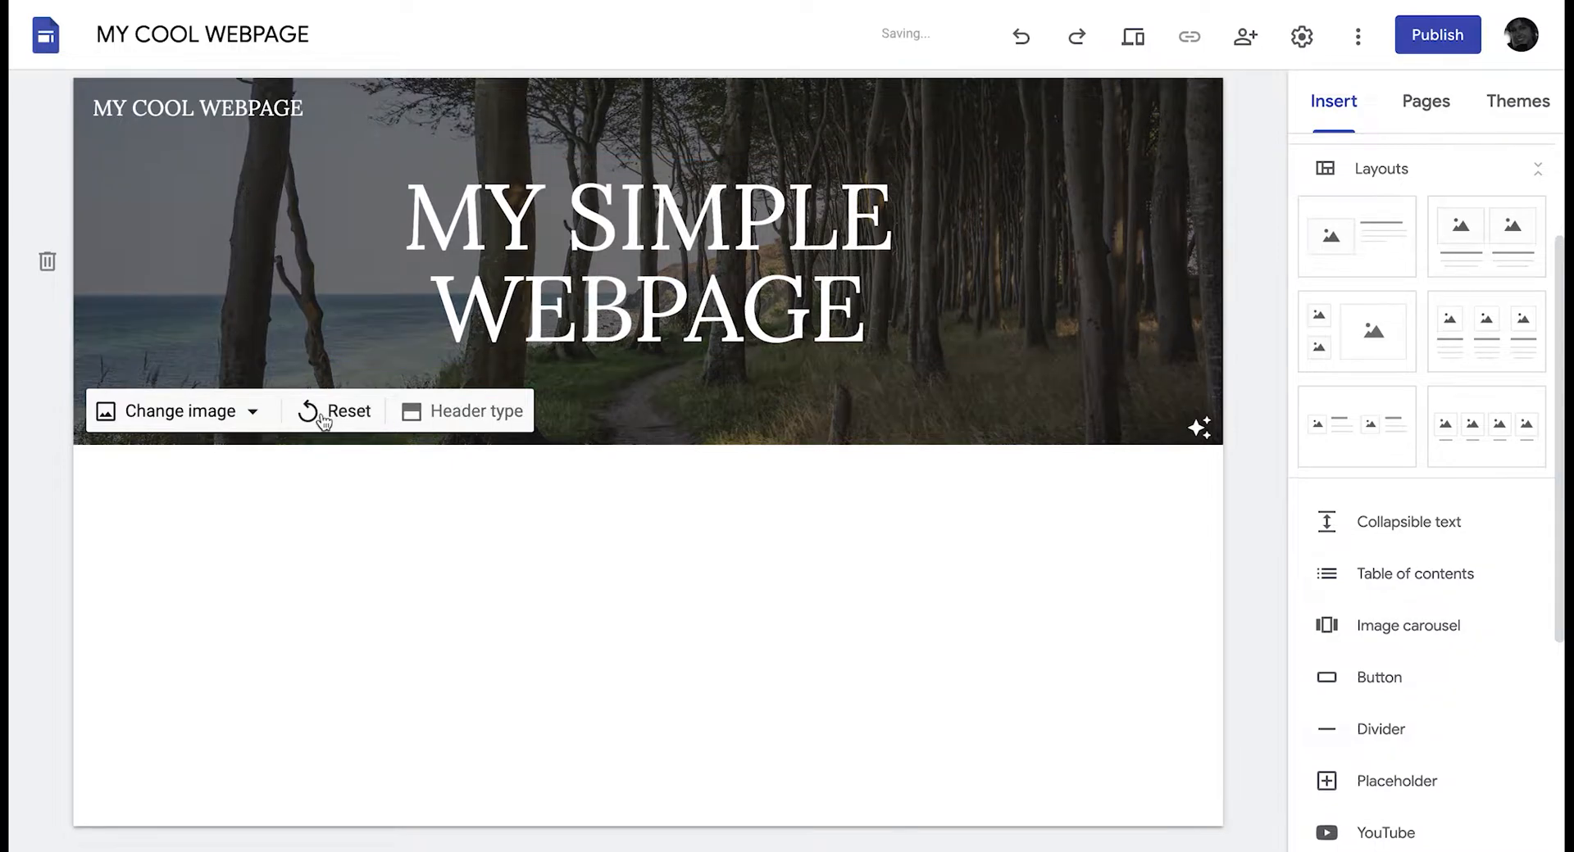
# Examine the header type choices, the insertable elements, and the Simple theme's colour and font style options
pyautogui.click(439, 414)
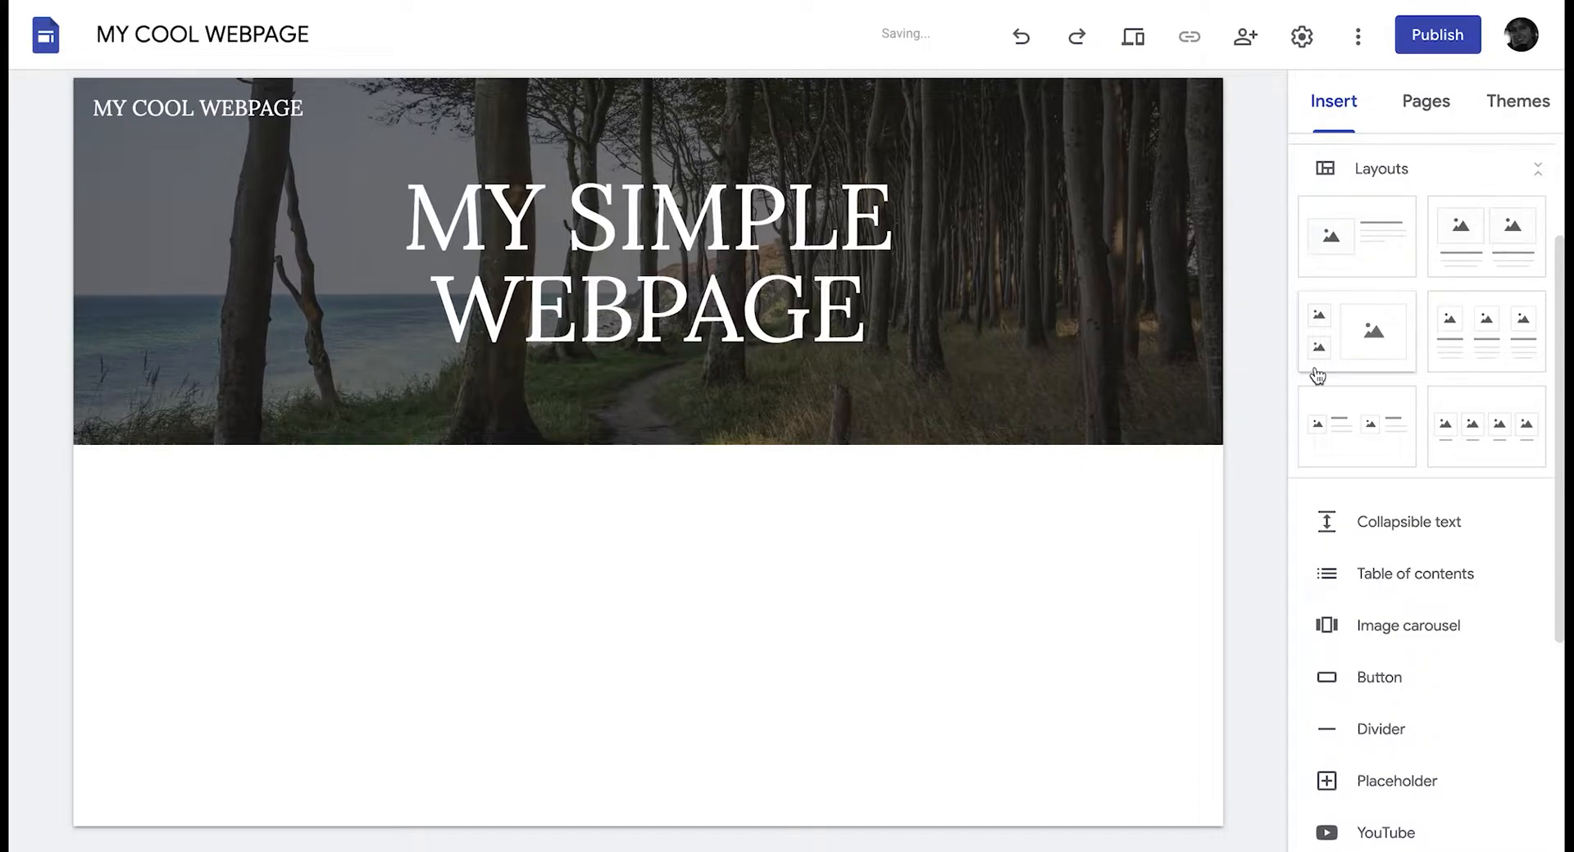
pyautogui.scroll(3, 1315, 369)
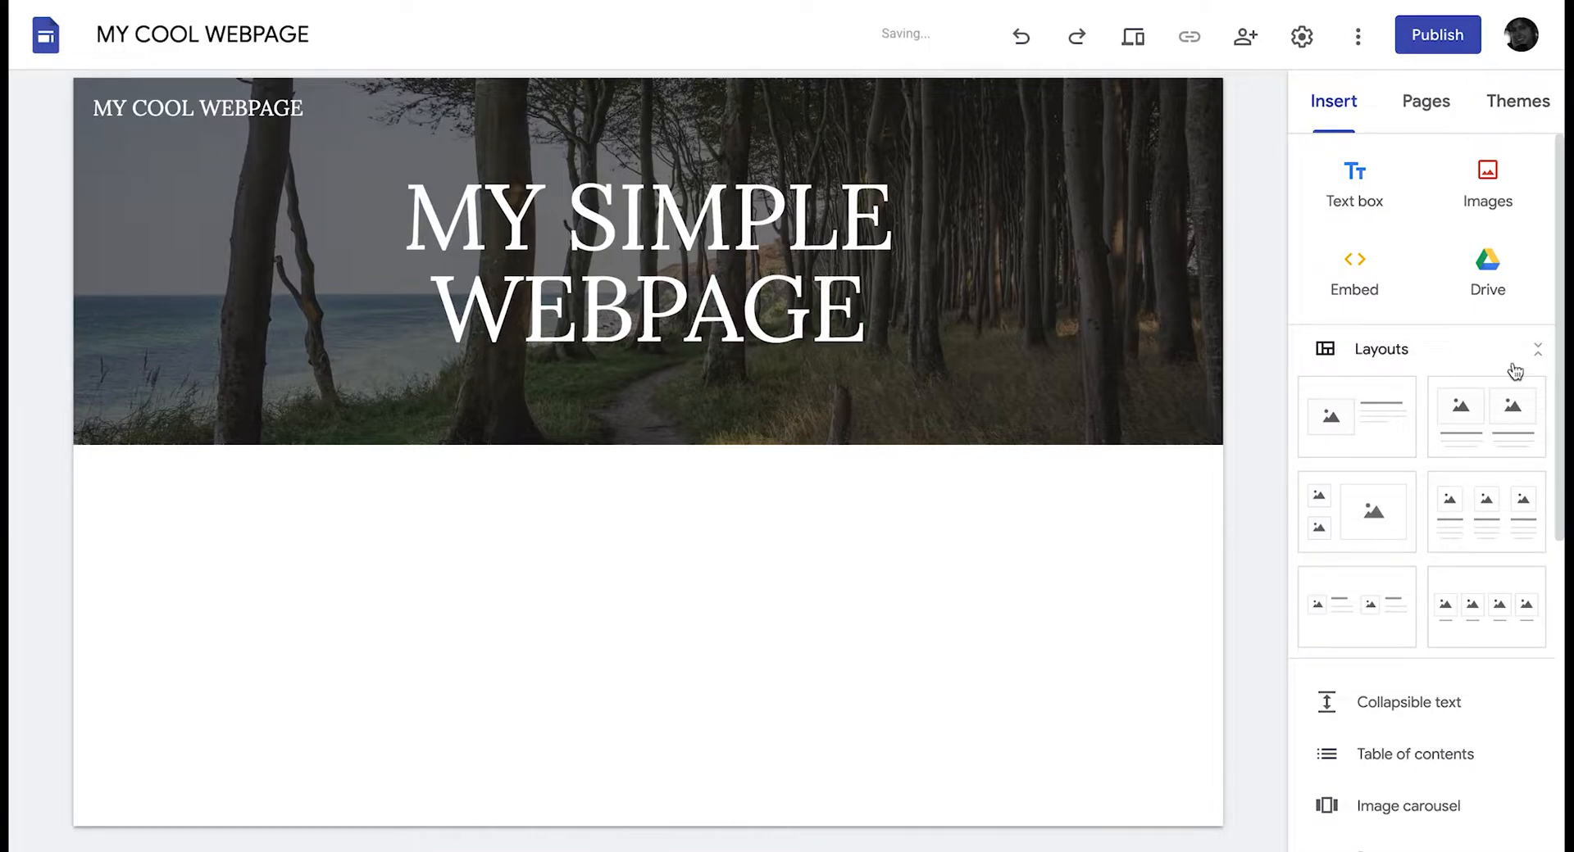
pyautogui.scroll(-2, 1320, 319)
pyautogui.scroll(2, 1320, 313)
pyautogui.click(1513, 111)
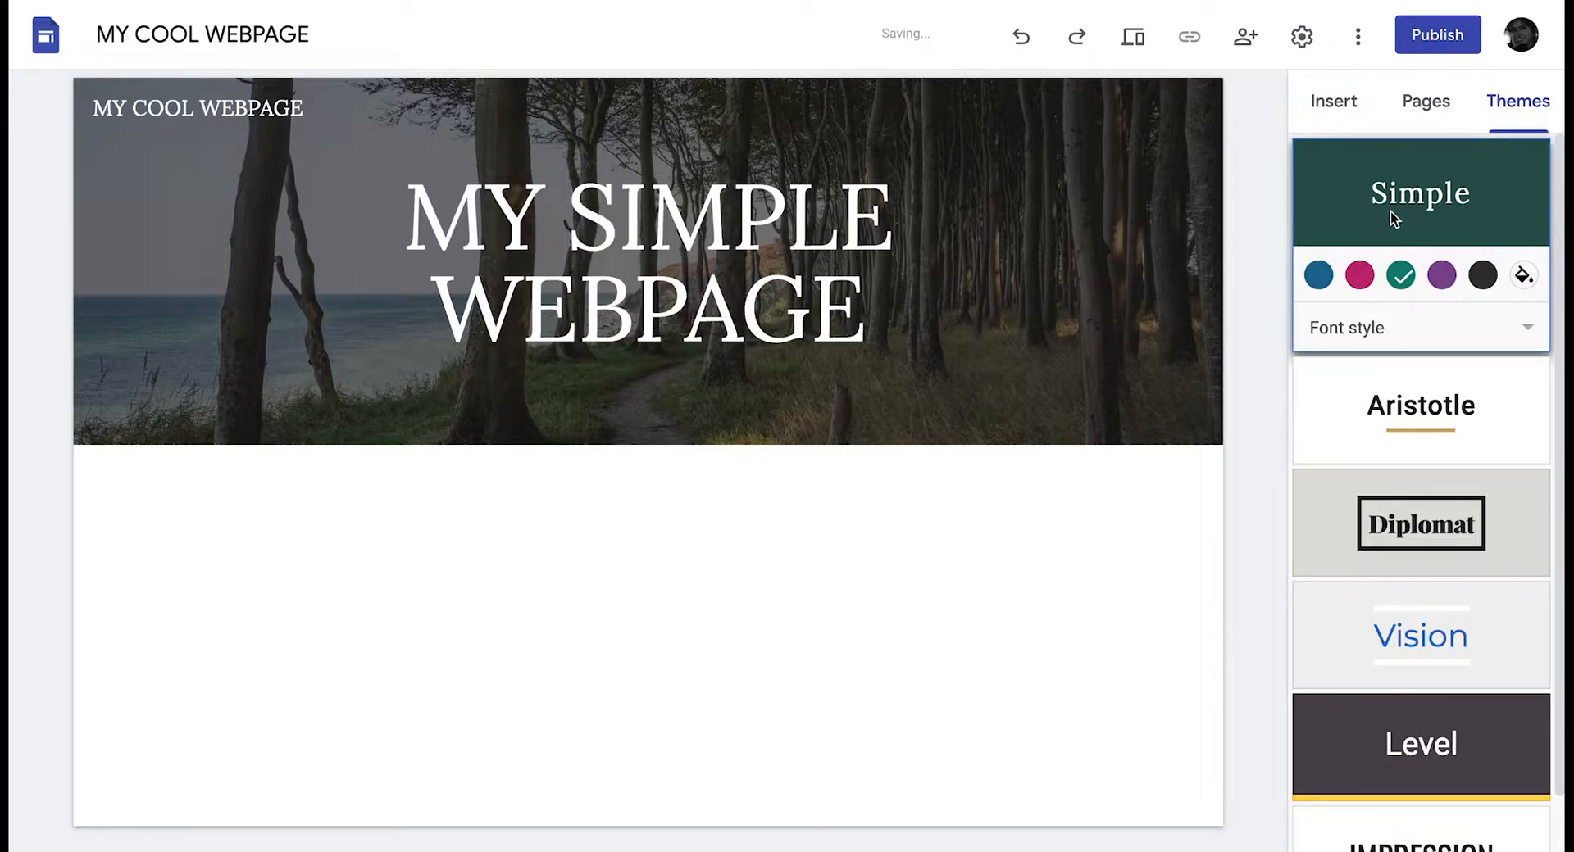
pyautogui.click(1410, 321)
pyautogui.click(1395, 332)
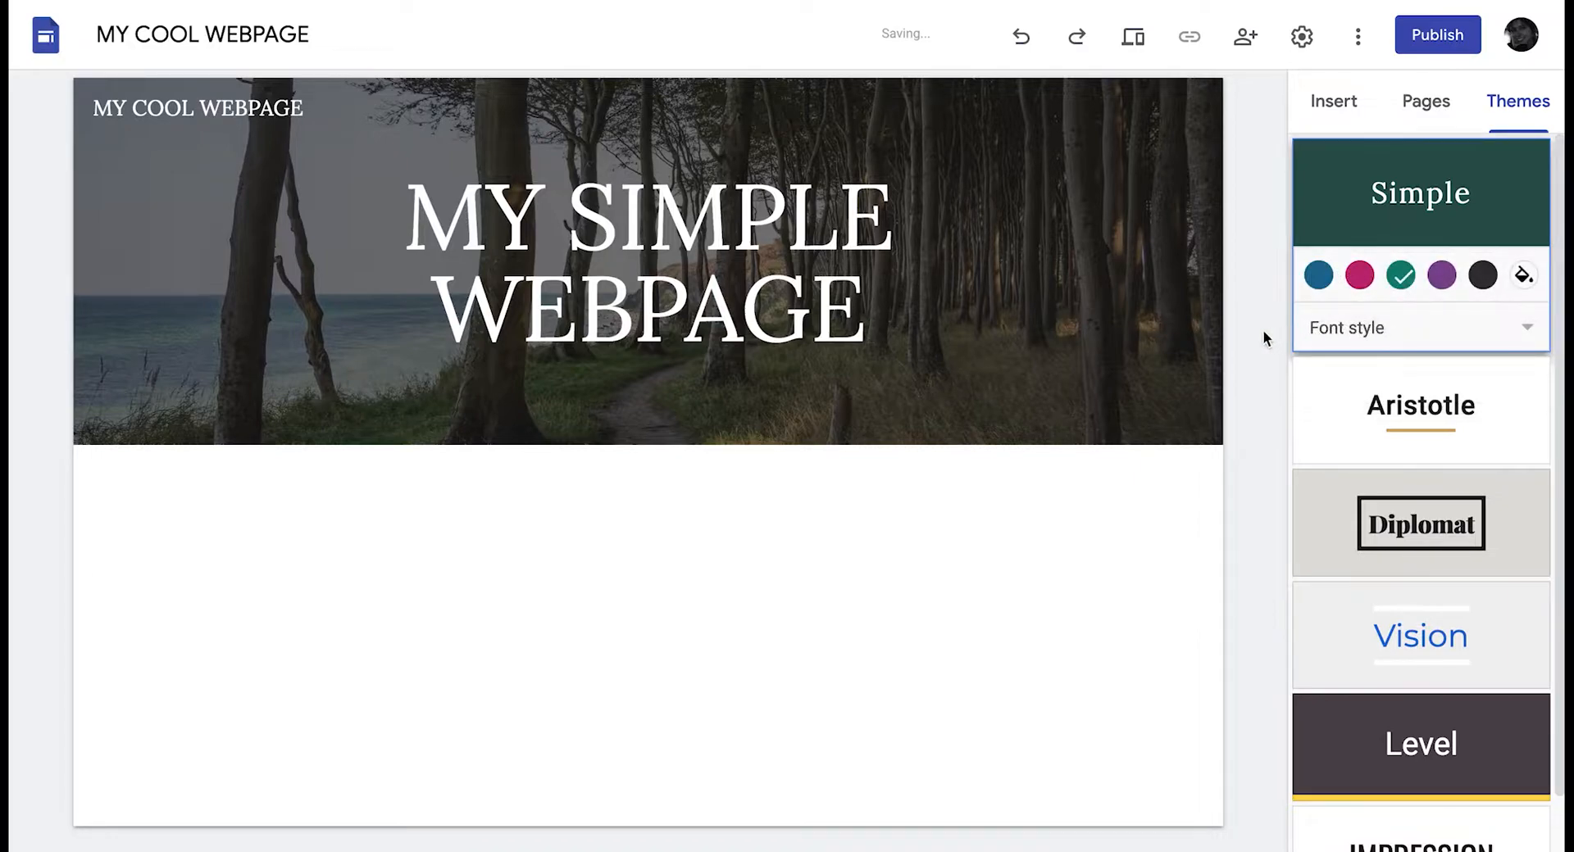
# Insert the layout with one image beside a text block and upload forest 2.jpg into its image placeholder
pyautogui.click(1334, 103)
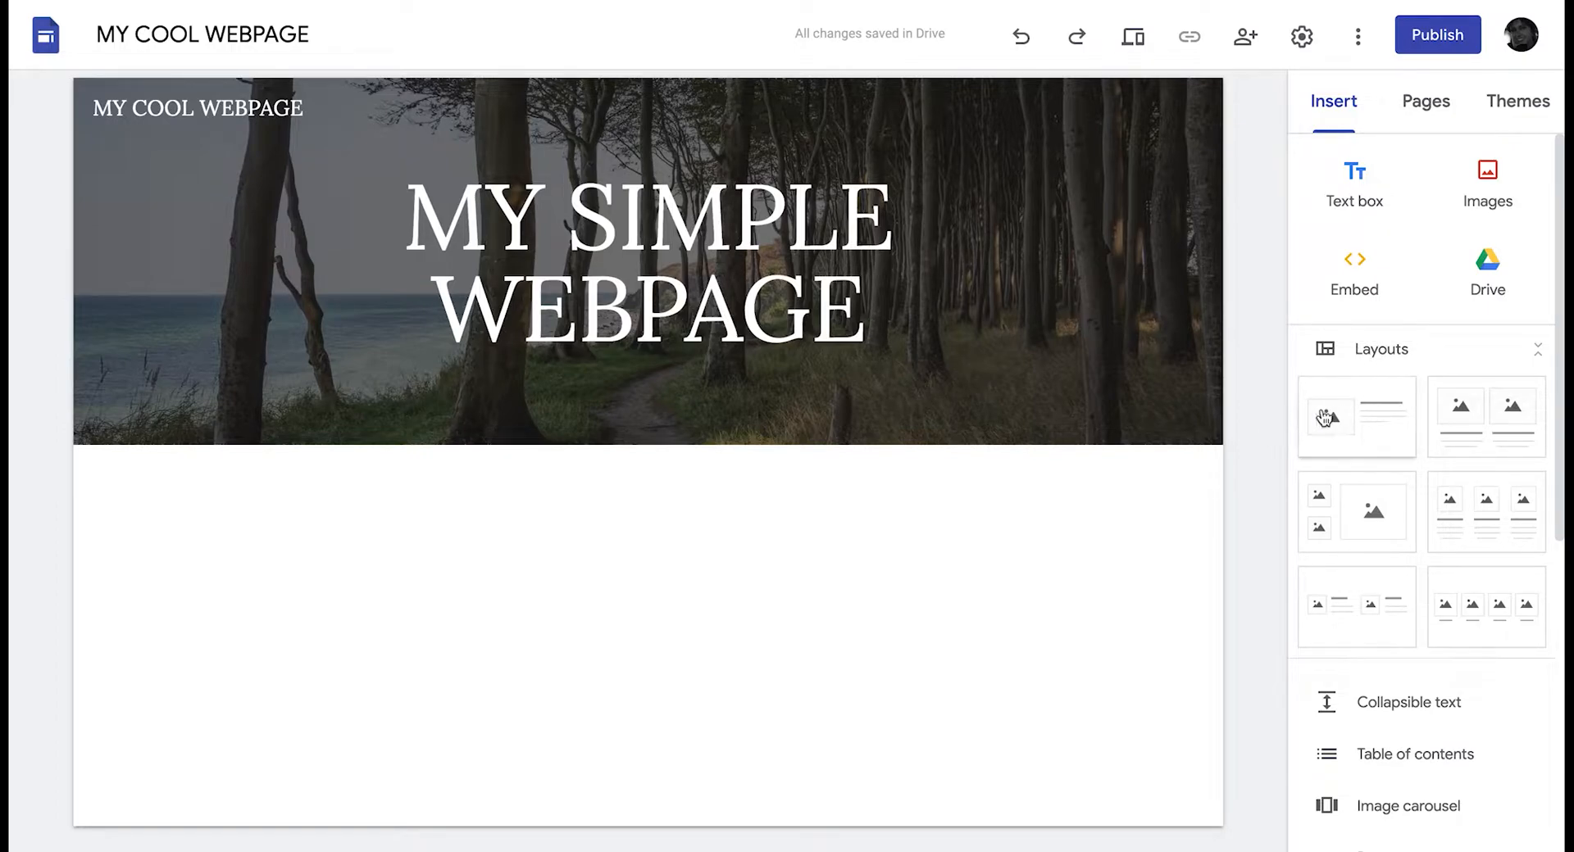
pyautogui.click(1352, 420)
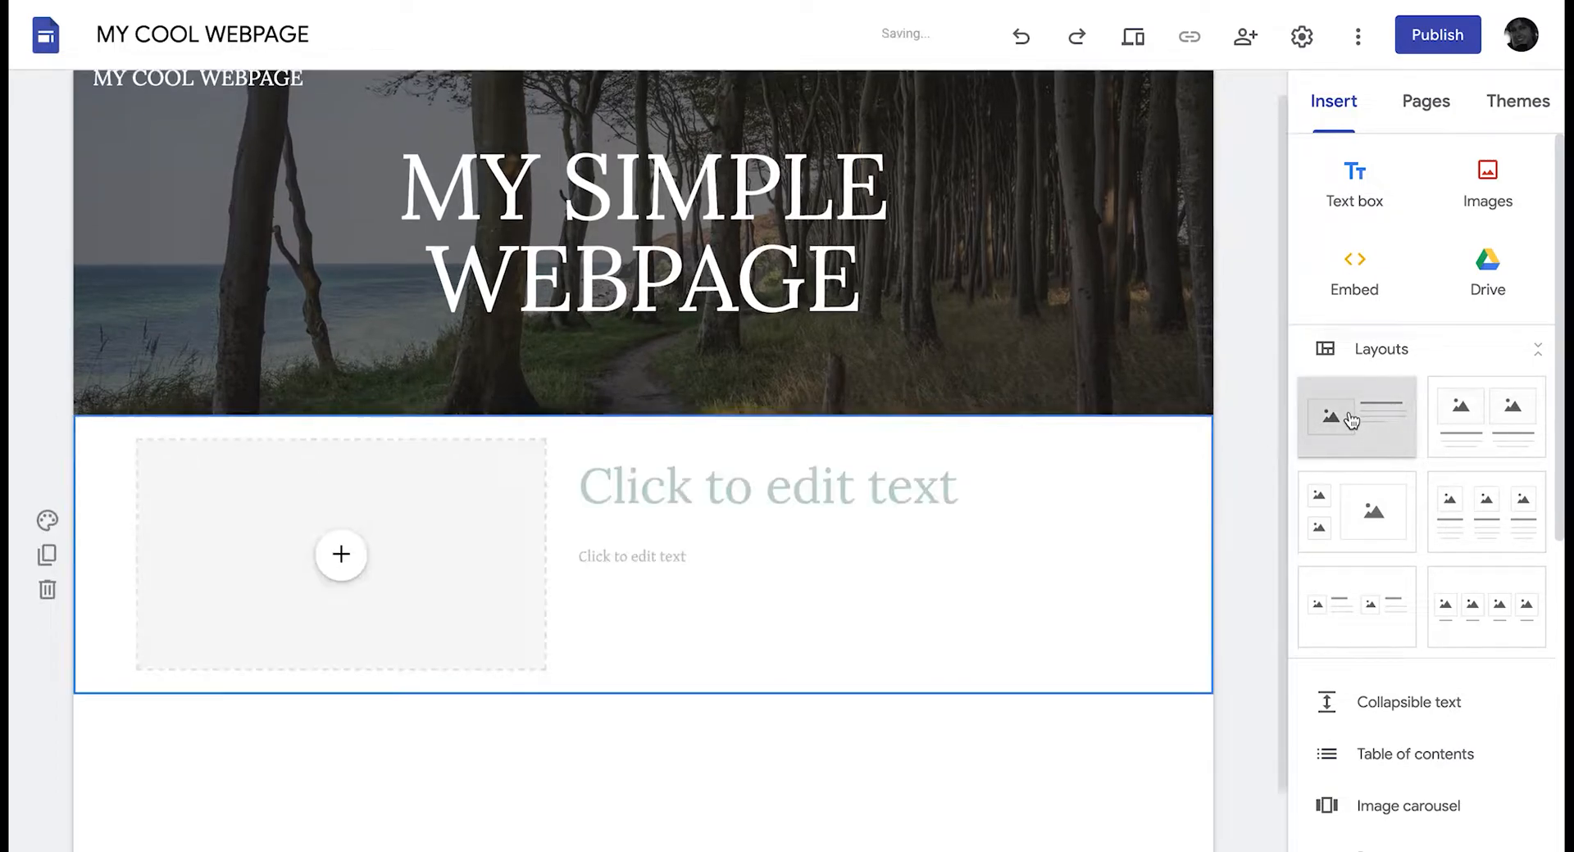
pyautogui.click(338, 490)
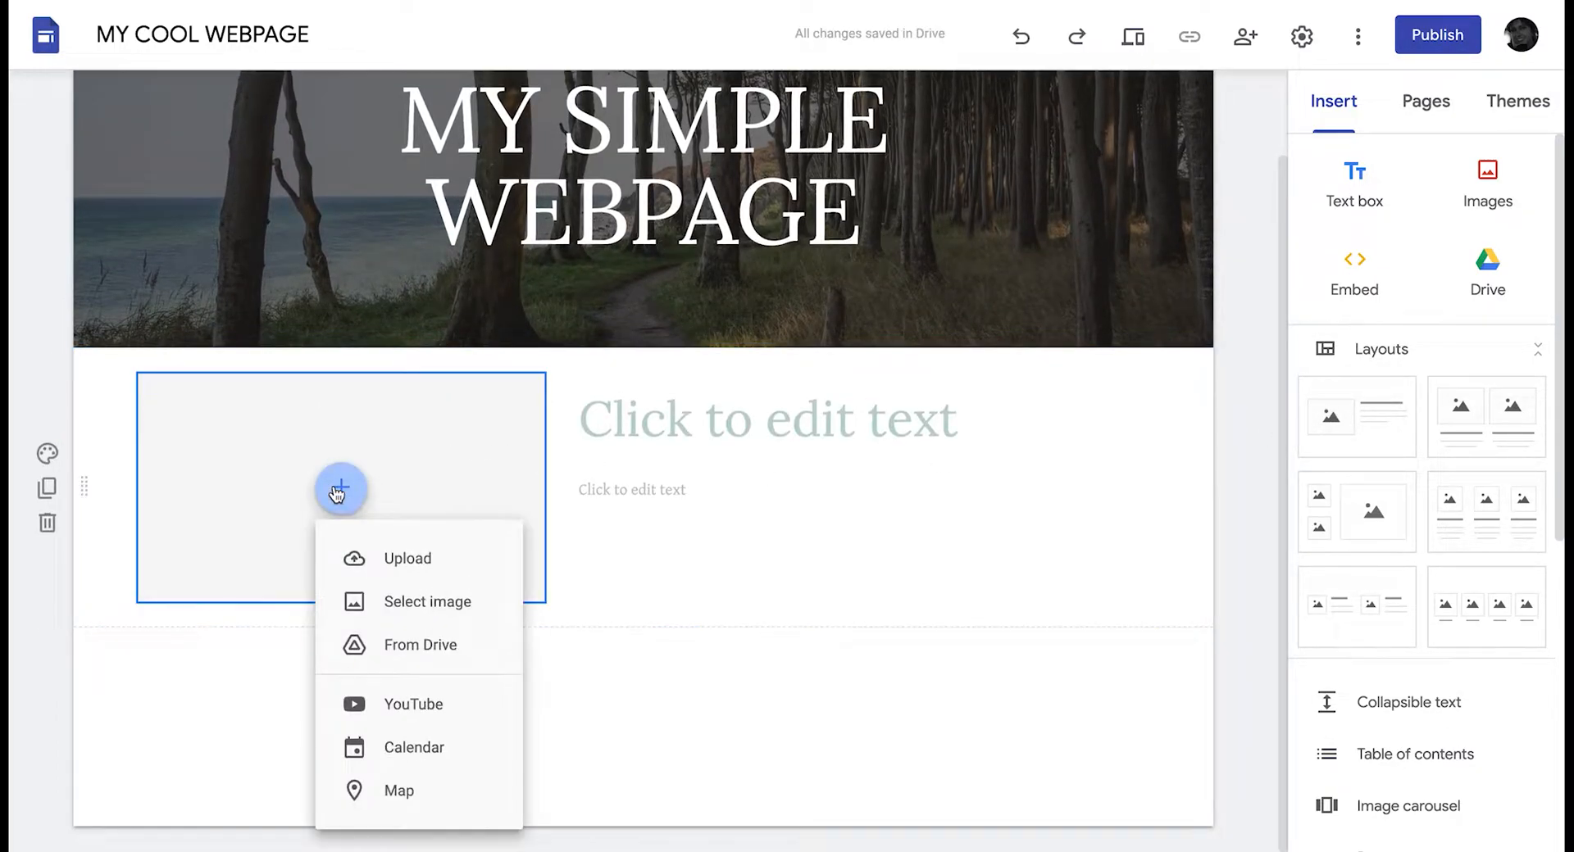
pyautogui.click(393, 555)
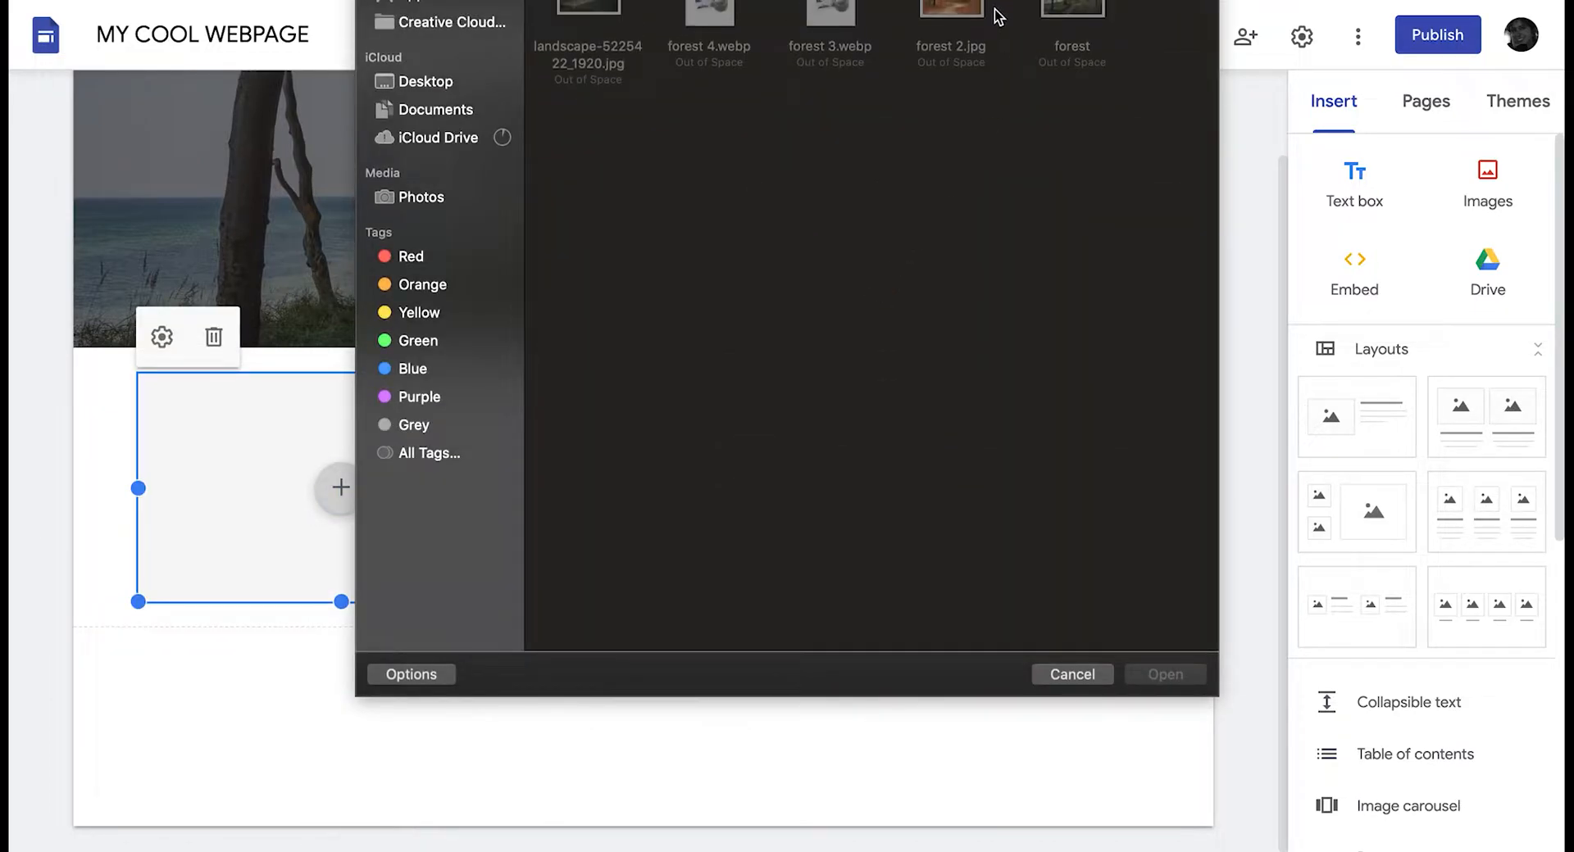
pyautogui.click(969, 15)
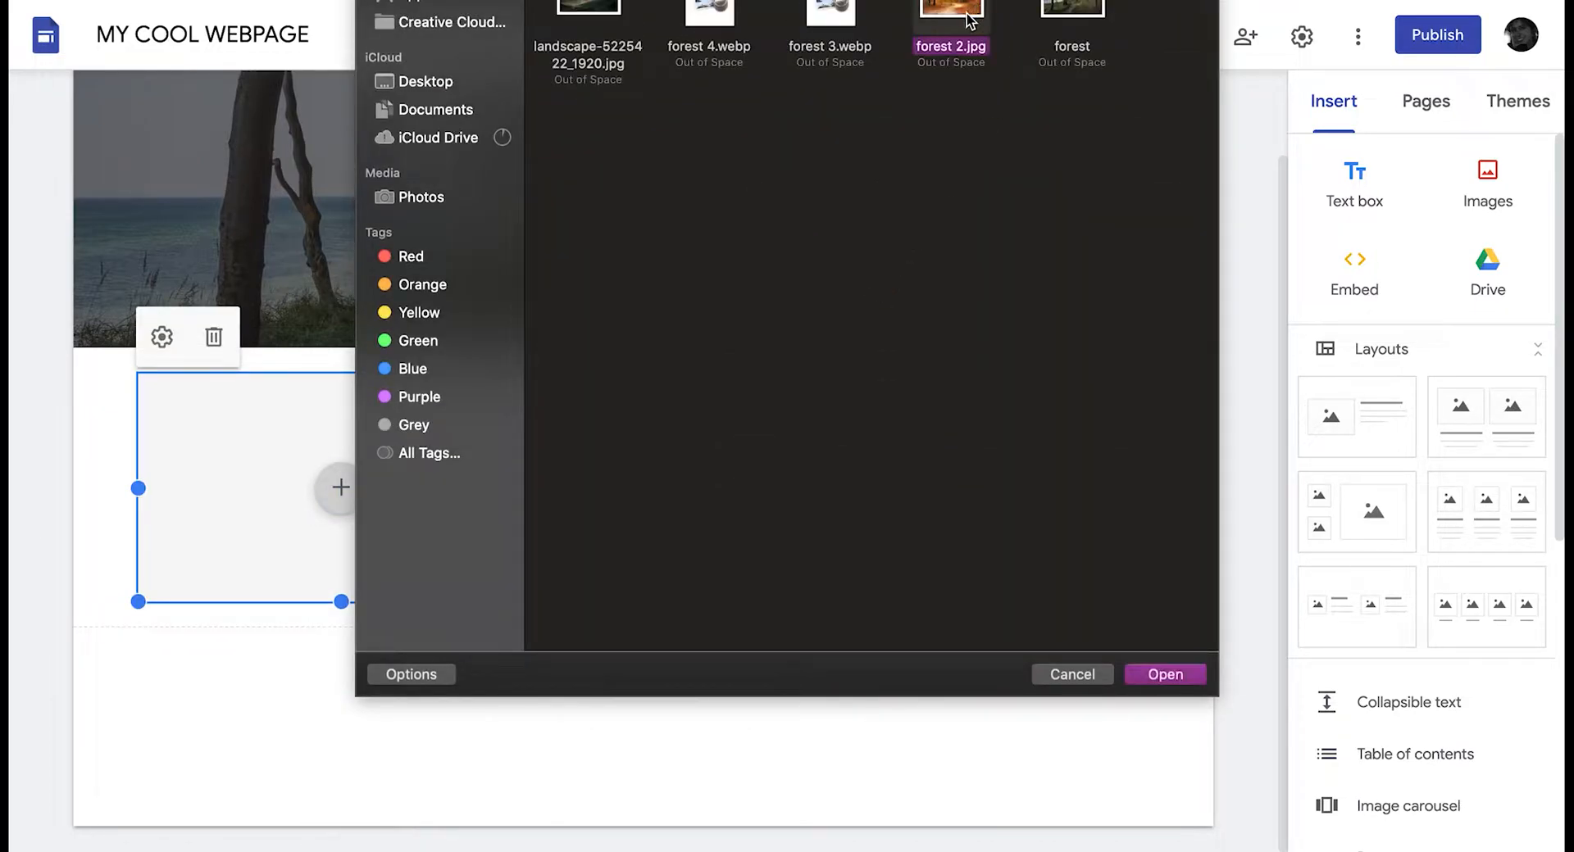
pyautogui.click(1151, 673)
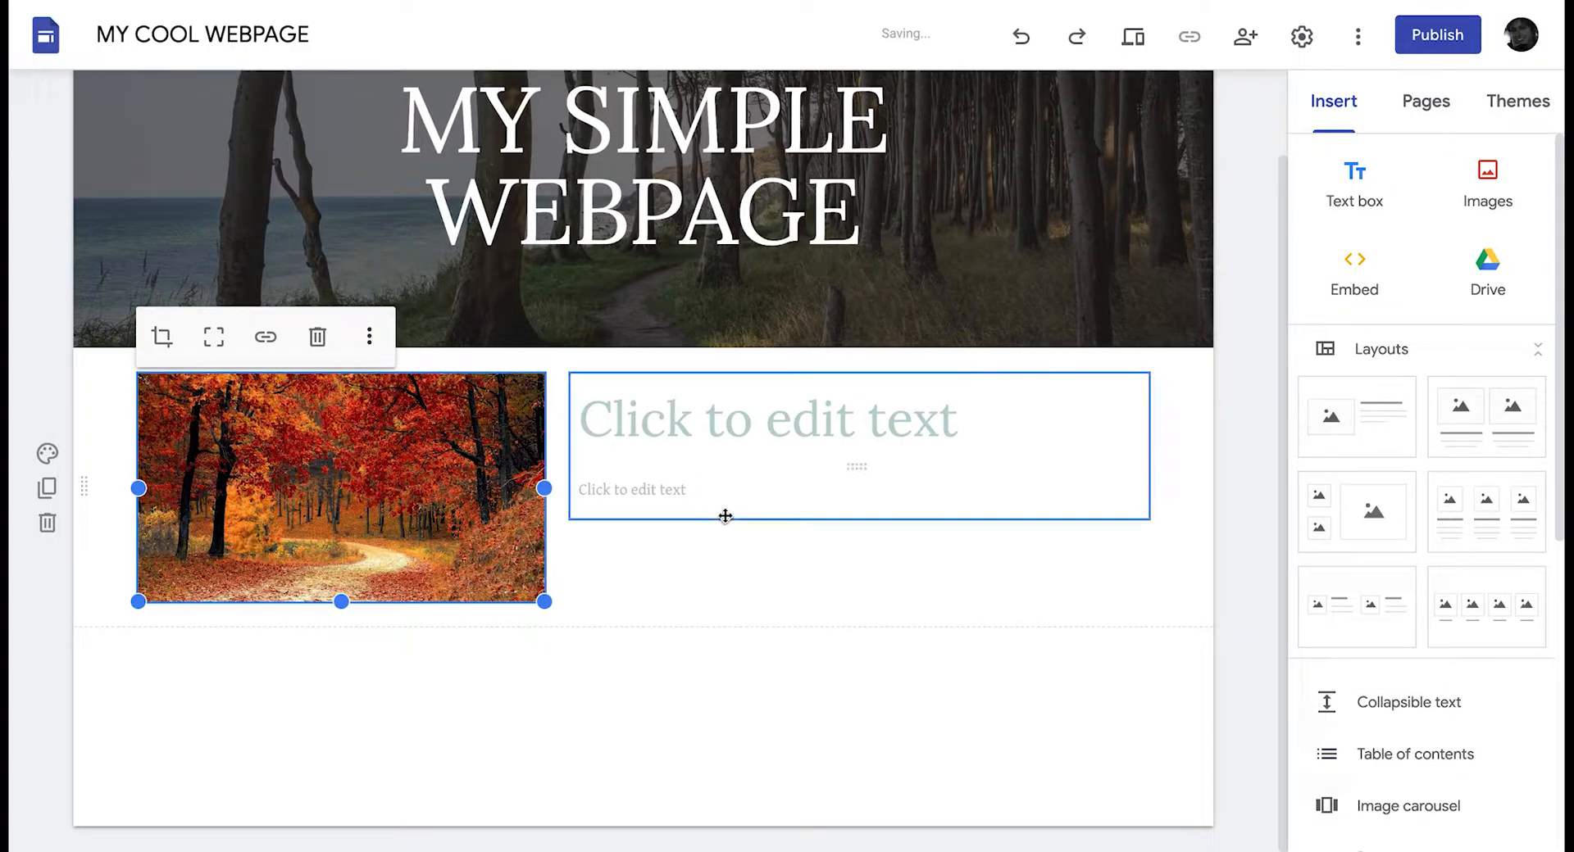
# Replace the layout's text block with a collapsible text element placed to the right of the autumn forest image
pyautogui.click(708, 460)
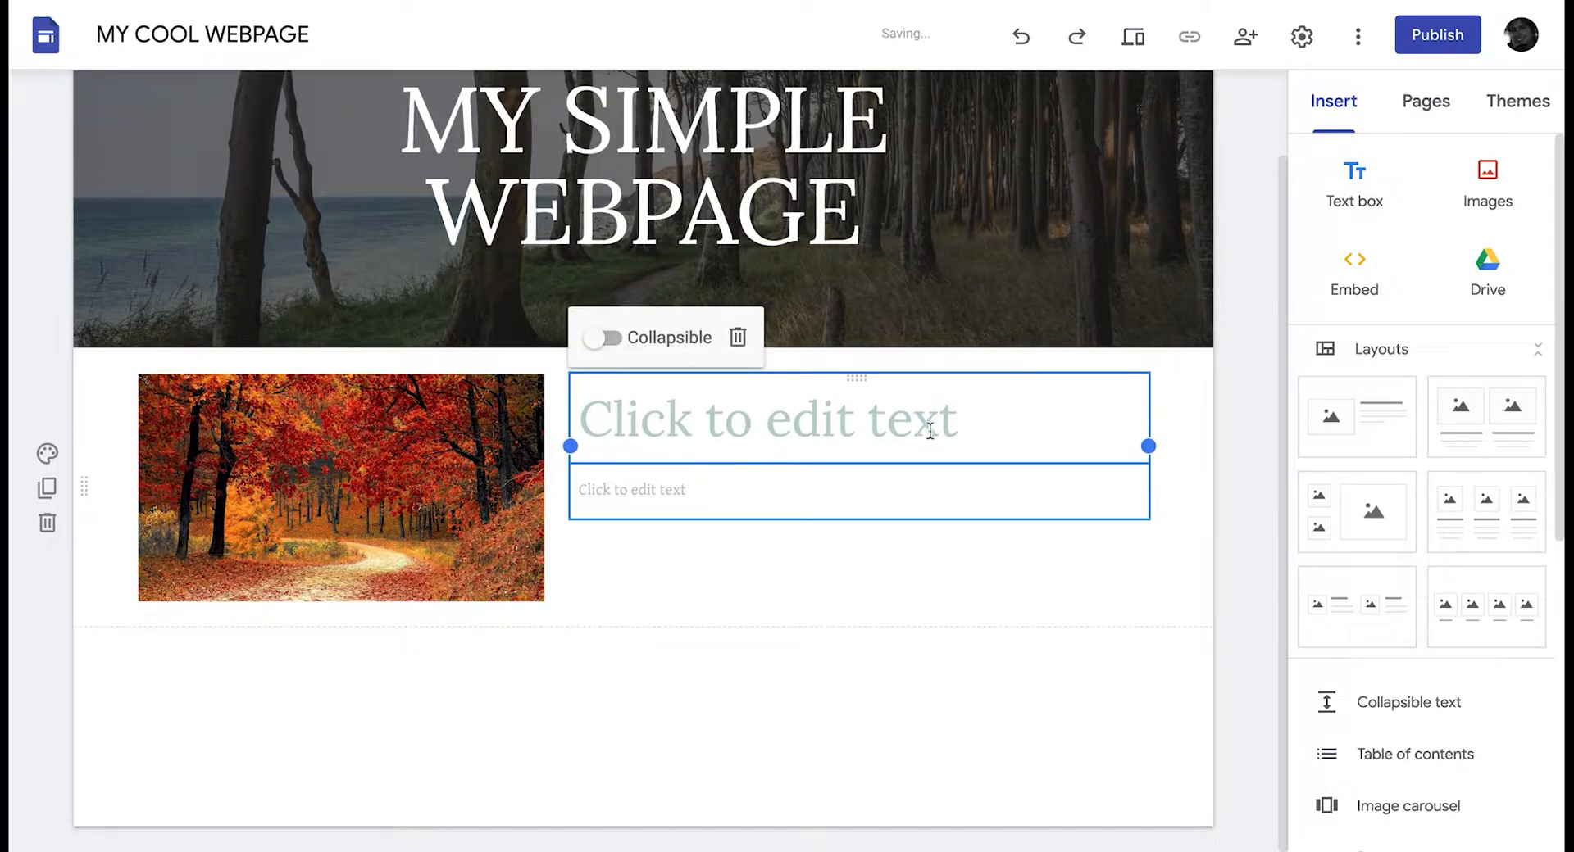
pyautogui.click(739, 341)
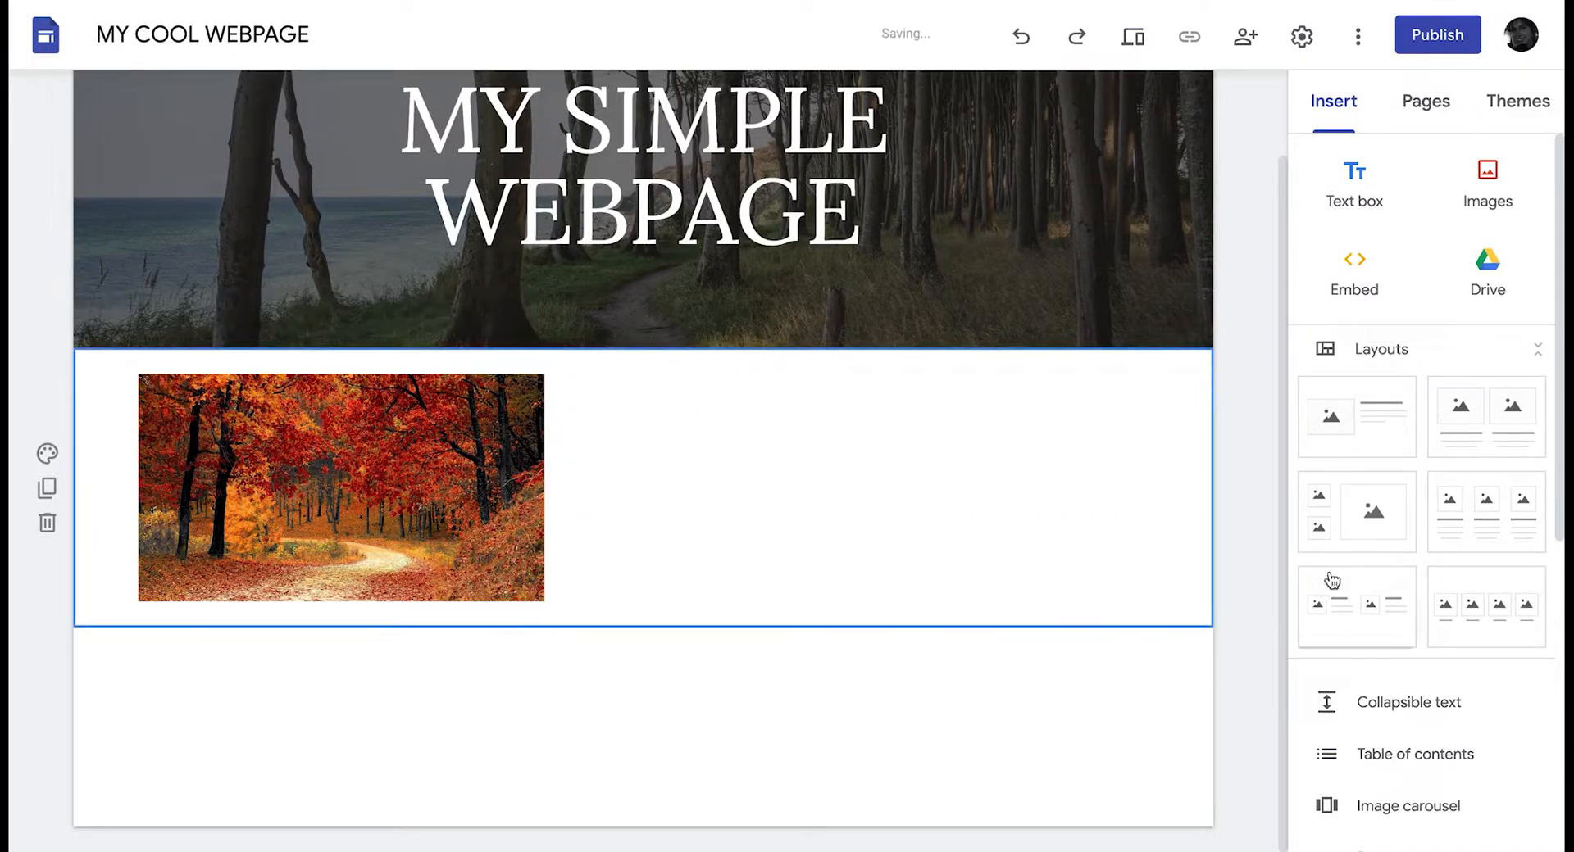
pyautogui.scroll(-1, 1347, 698)
pyautogui.click(1321, 604)
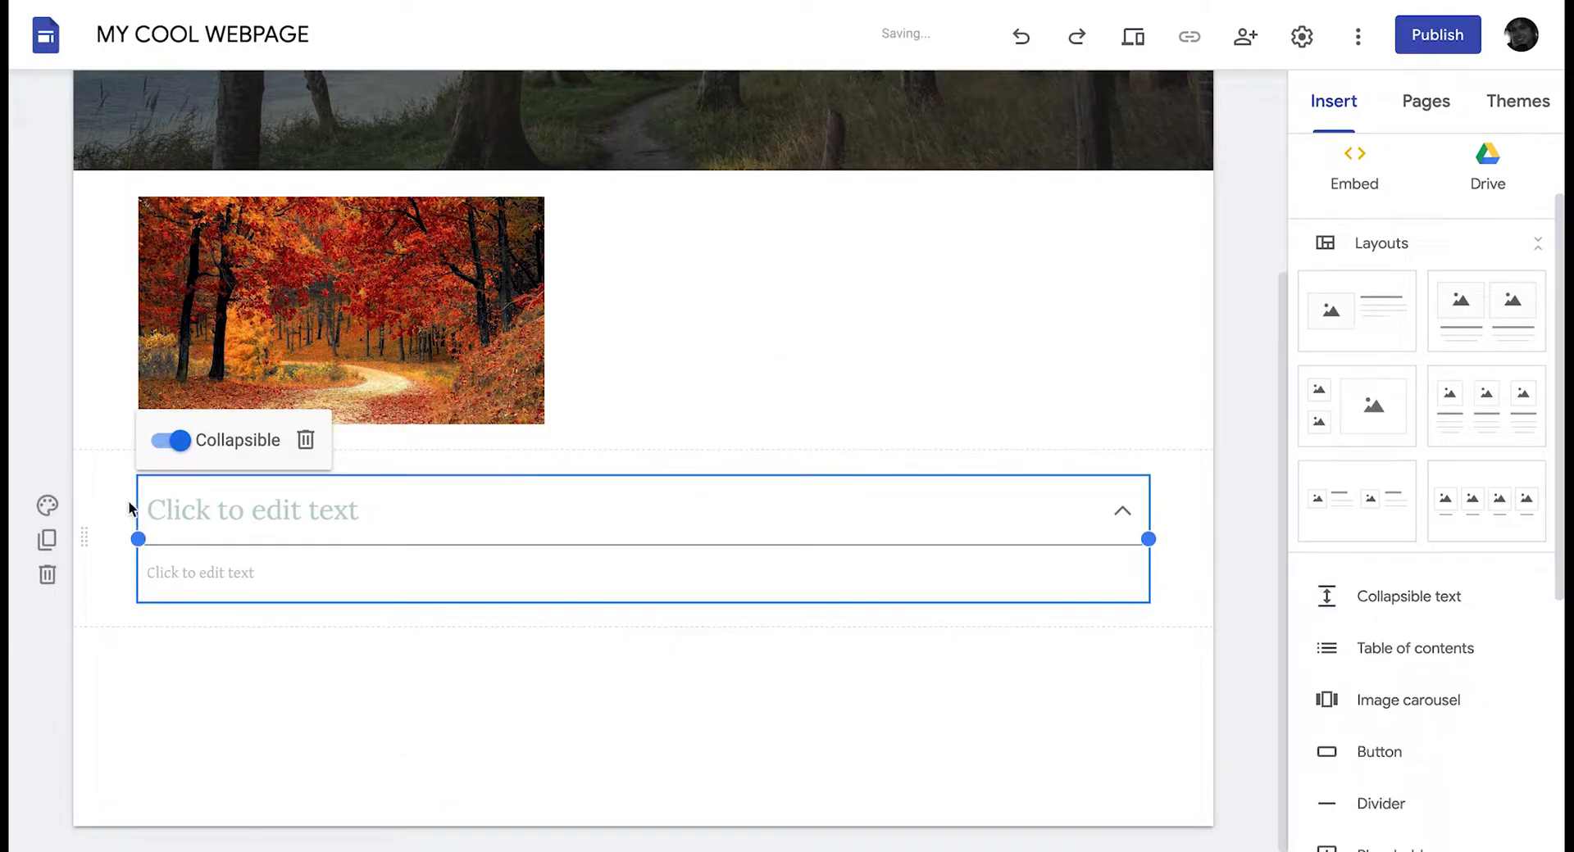
pyautogui.click(98, 526)
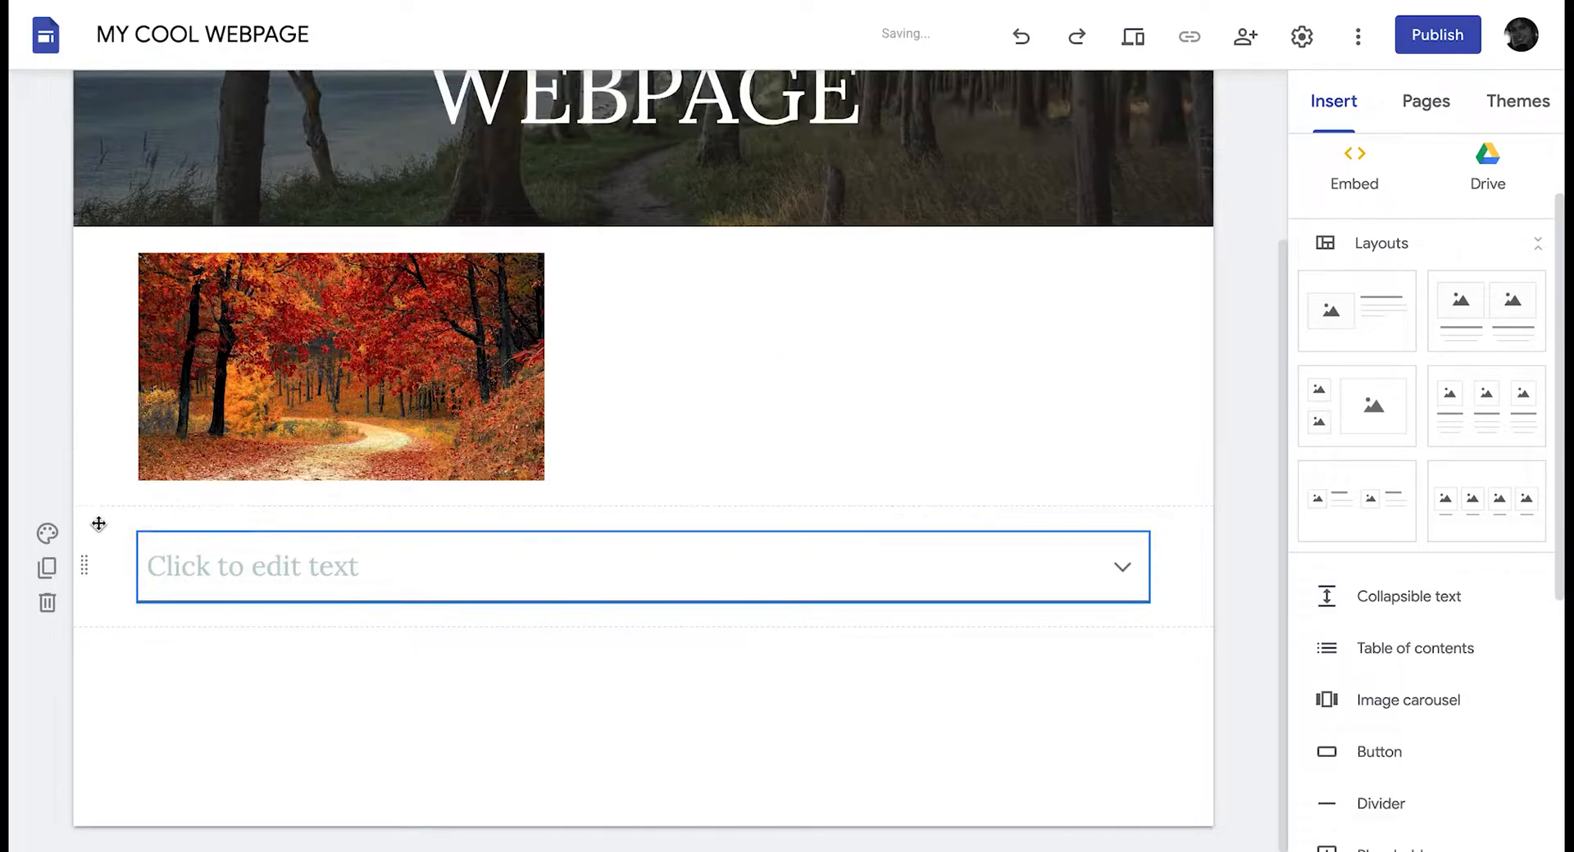
pyautogui.moveTo(88, 567); pyautogui.dragTo(605, 346)
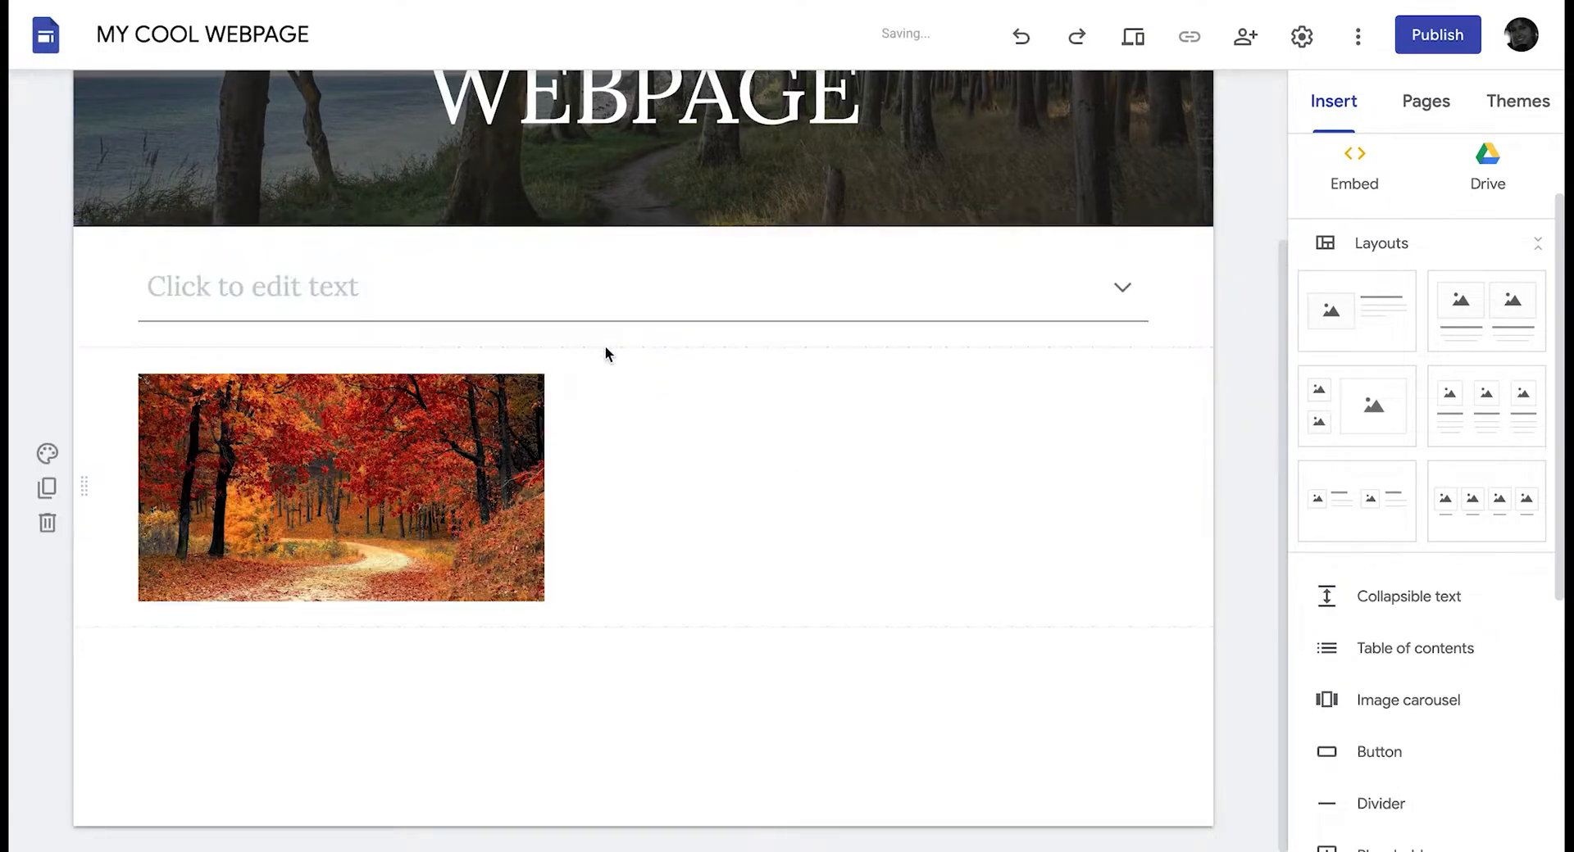
pyautogui.moveTo(679, 378); pyautogui.dragTo(765, 475)
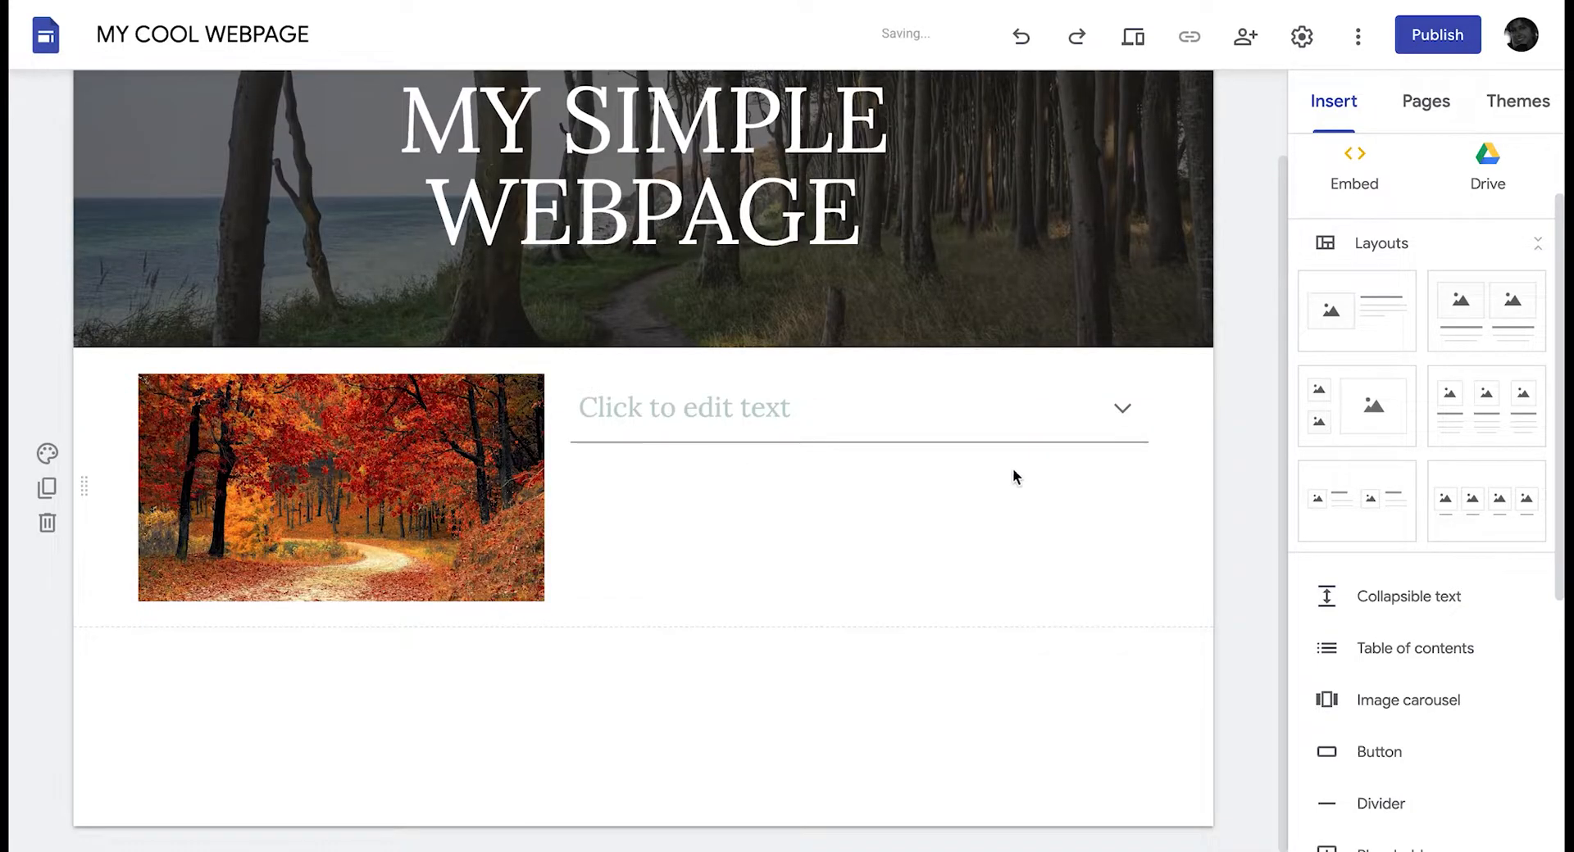
# Enter FOREST as the collapsible heading, add the body paragraph starting "A forest is an area of land dominated by trees", and test expanding it
pyautogui.click(838, 401)
pyautogui.write('FOREST')
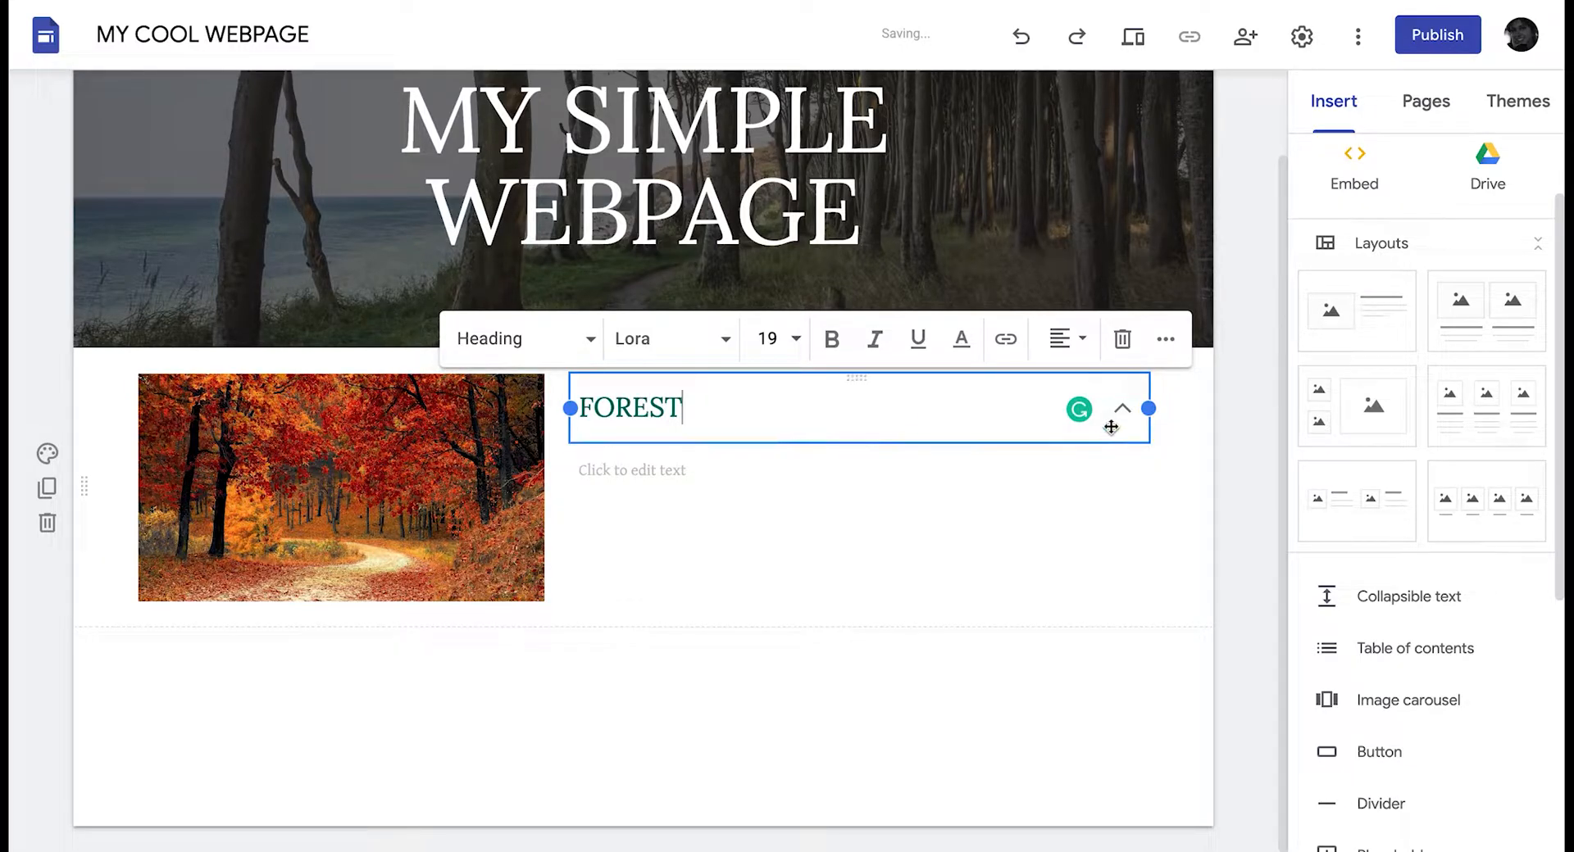
pyautogui.click(991, 482)
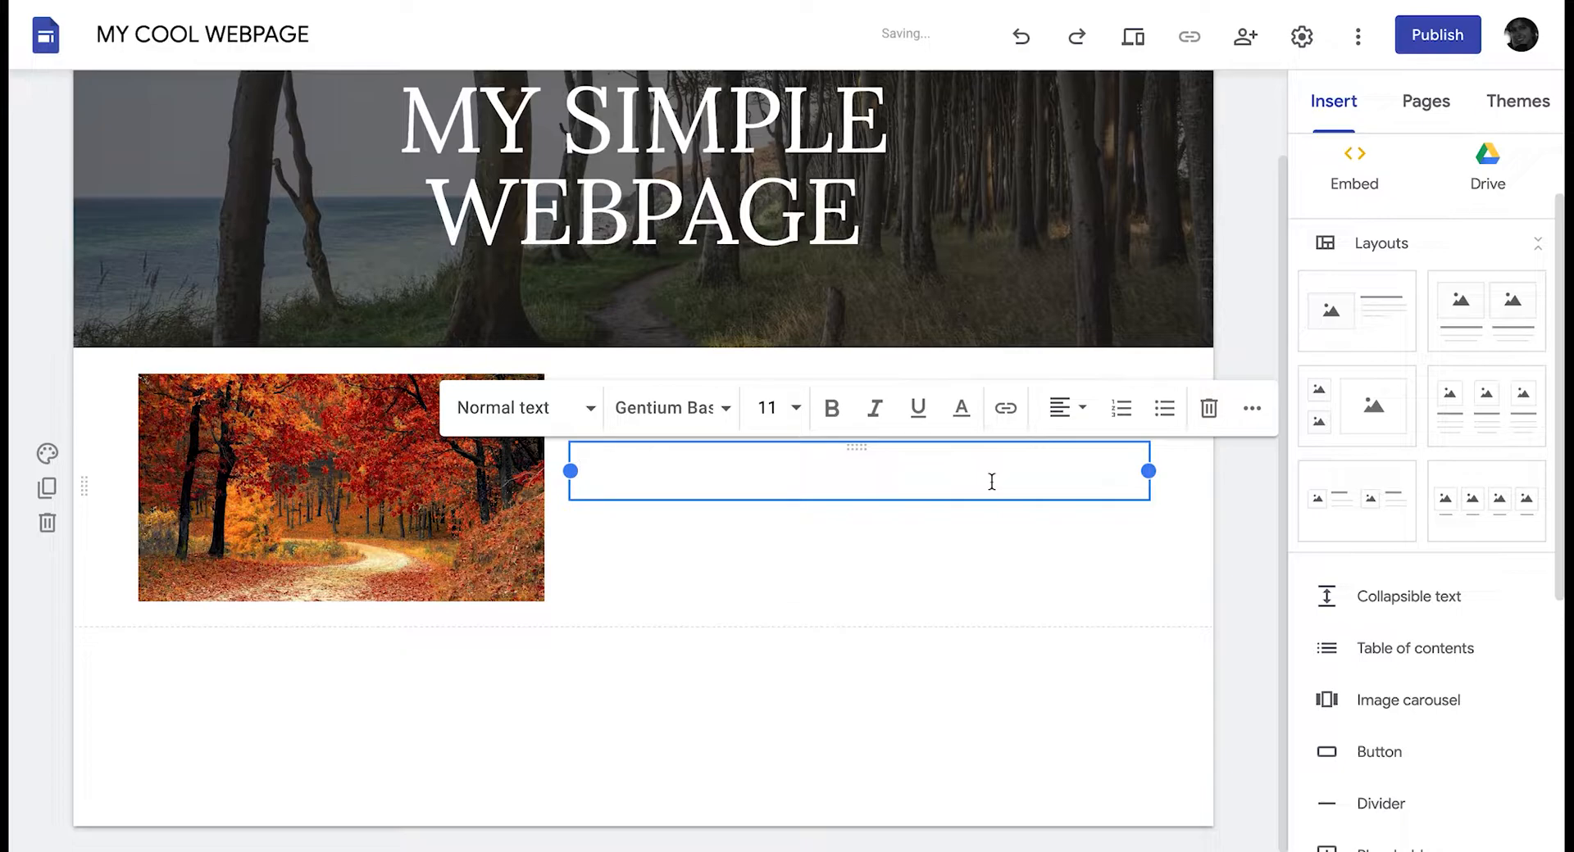
pyautogui.write('A forest is an area of land dominated by trees. Hundreds of definitions of forest are used throughout the world, incorporating factors such as tree density, tree height, land use, legal standing and ecological function')
pyautogui.click(939, 585)
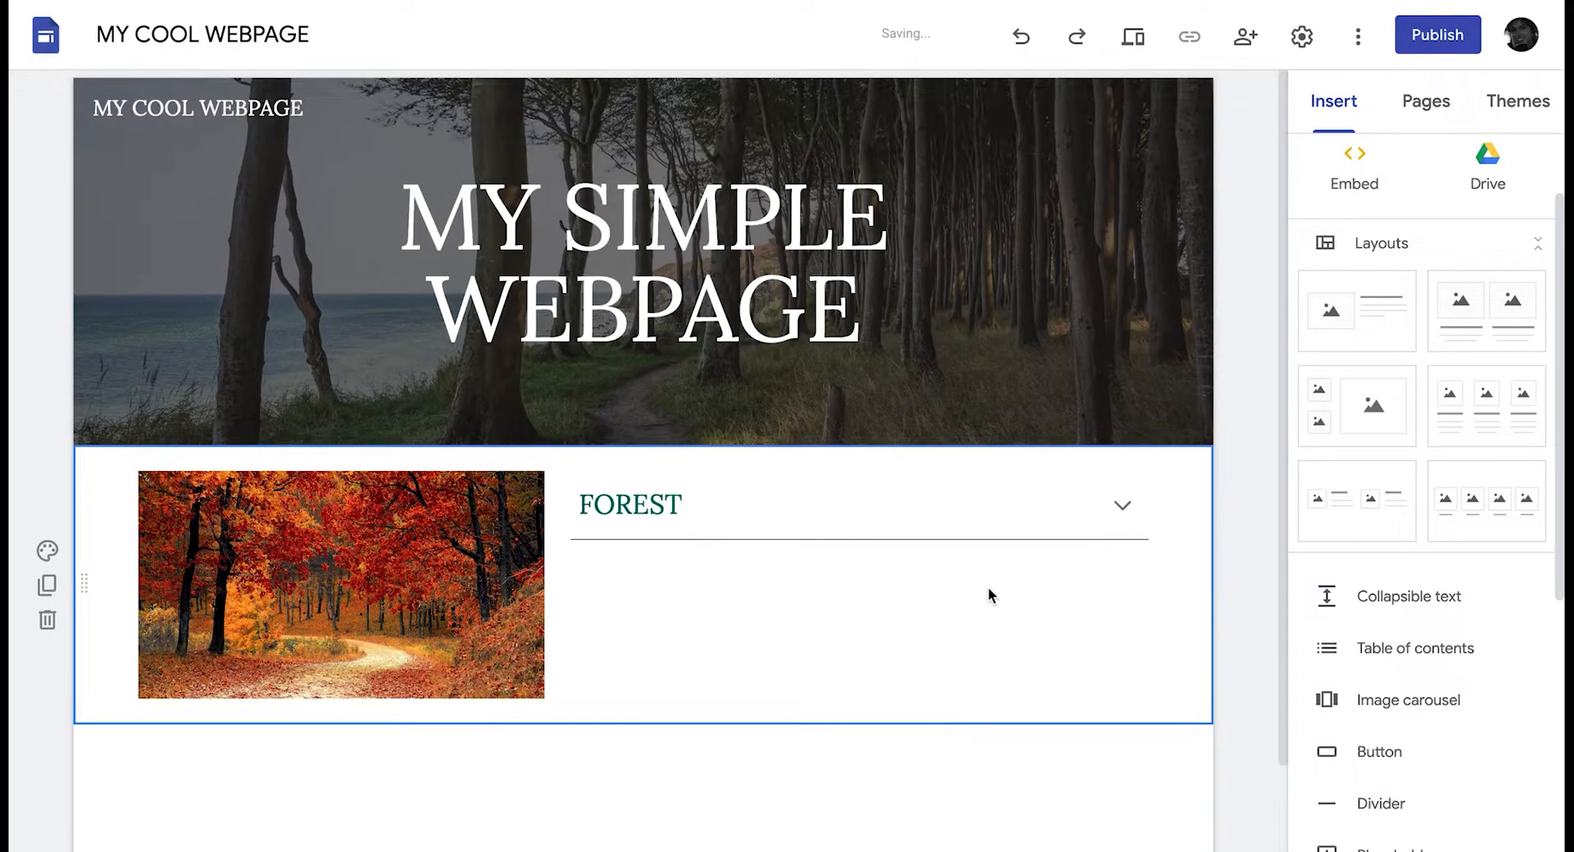
pyautogui.click(1122, 508)
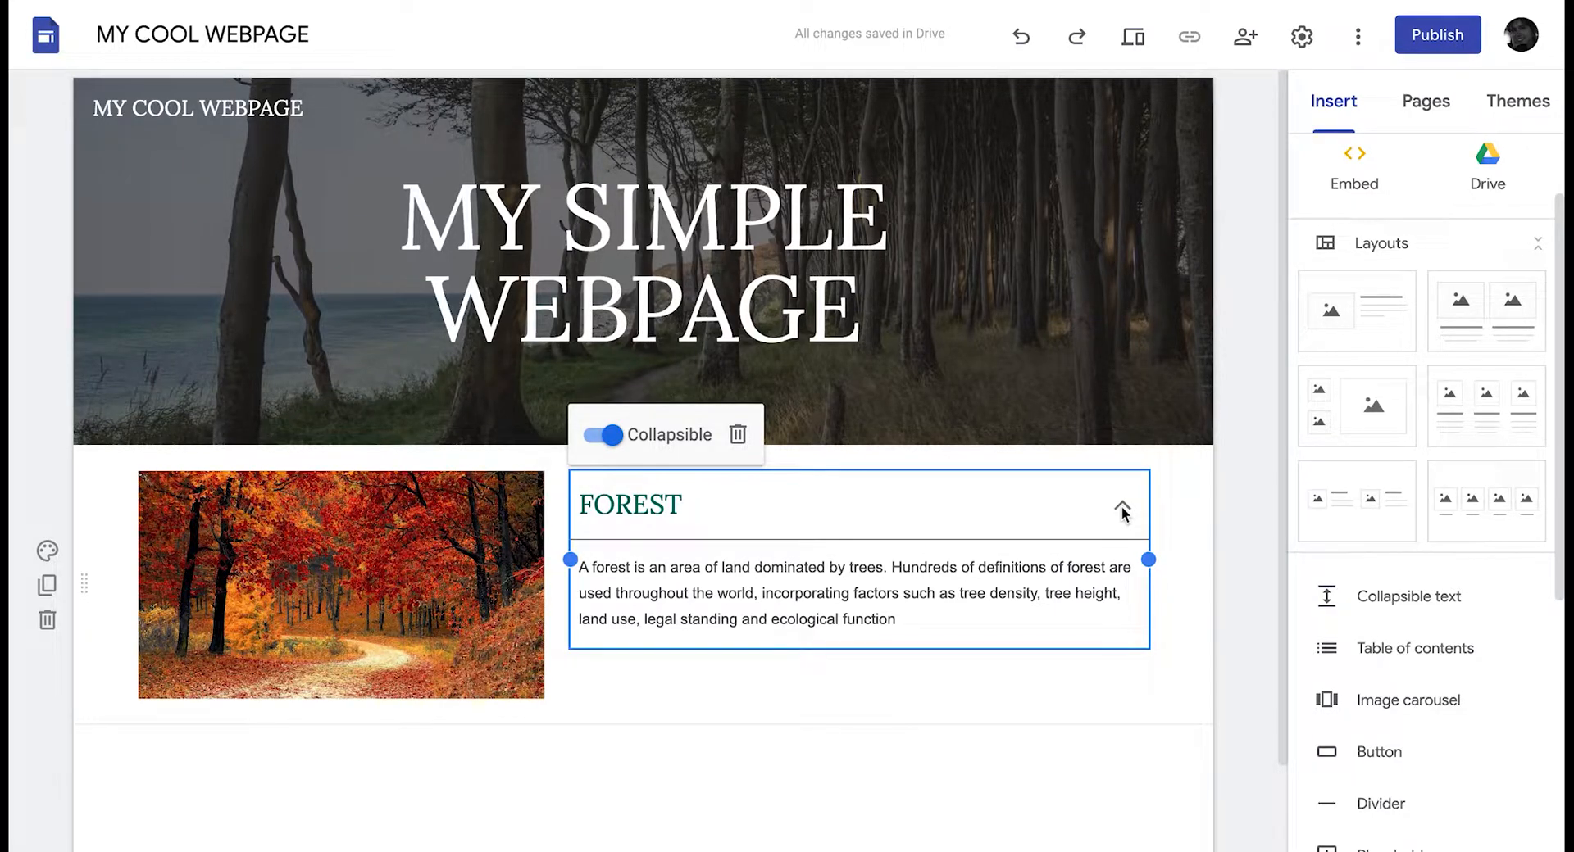
pyautogui.click(1122, 509)
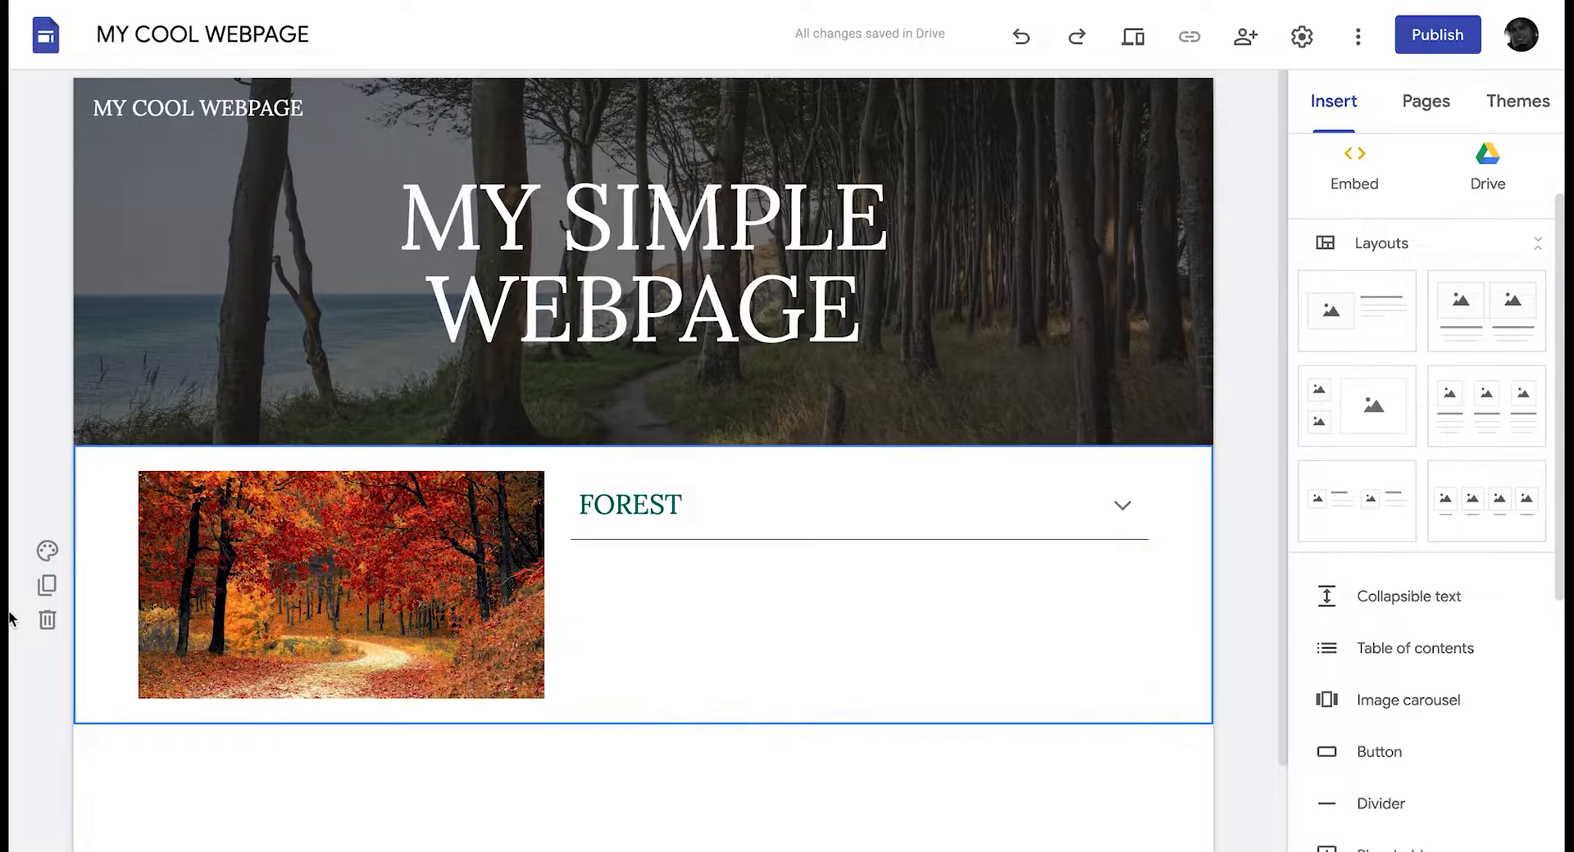
# Set the background of the FOREST section to Emphasis 2
pyautogui.click(47, 553)
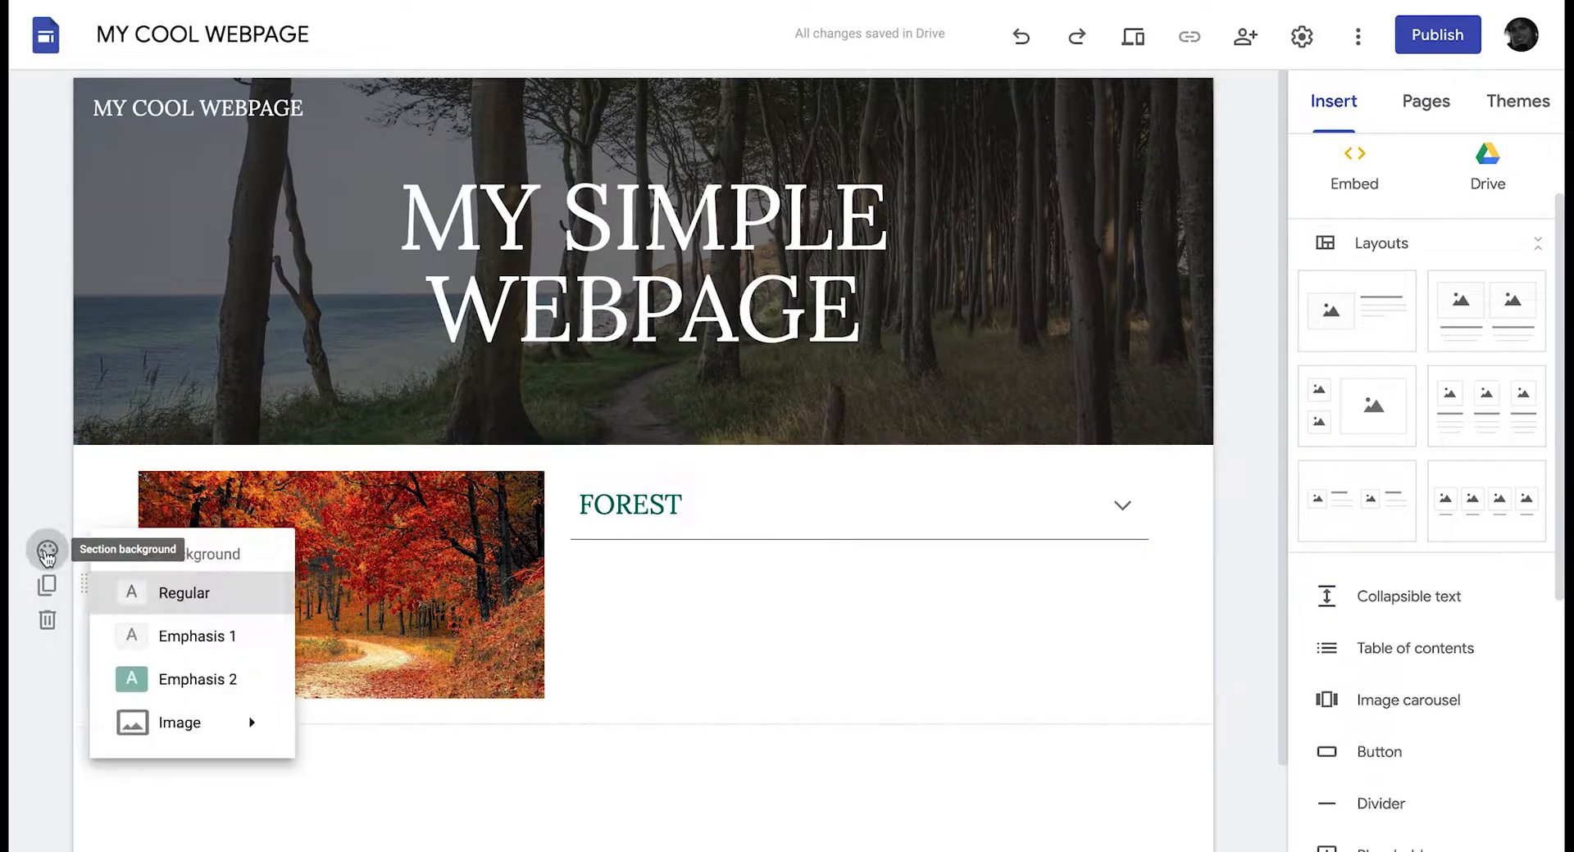
pyautogui.click(195, 689)
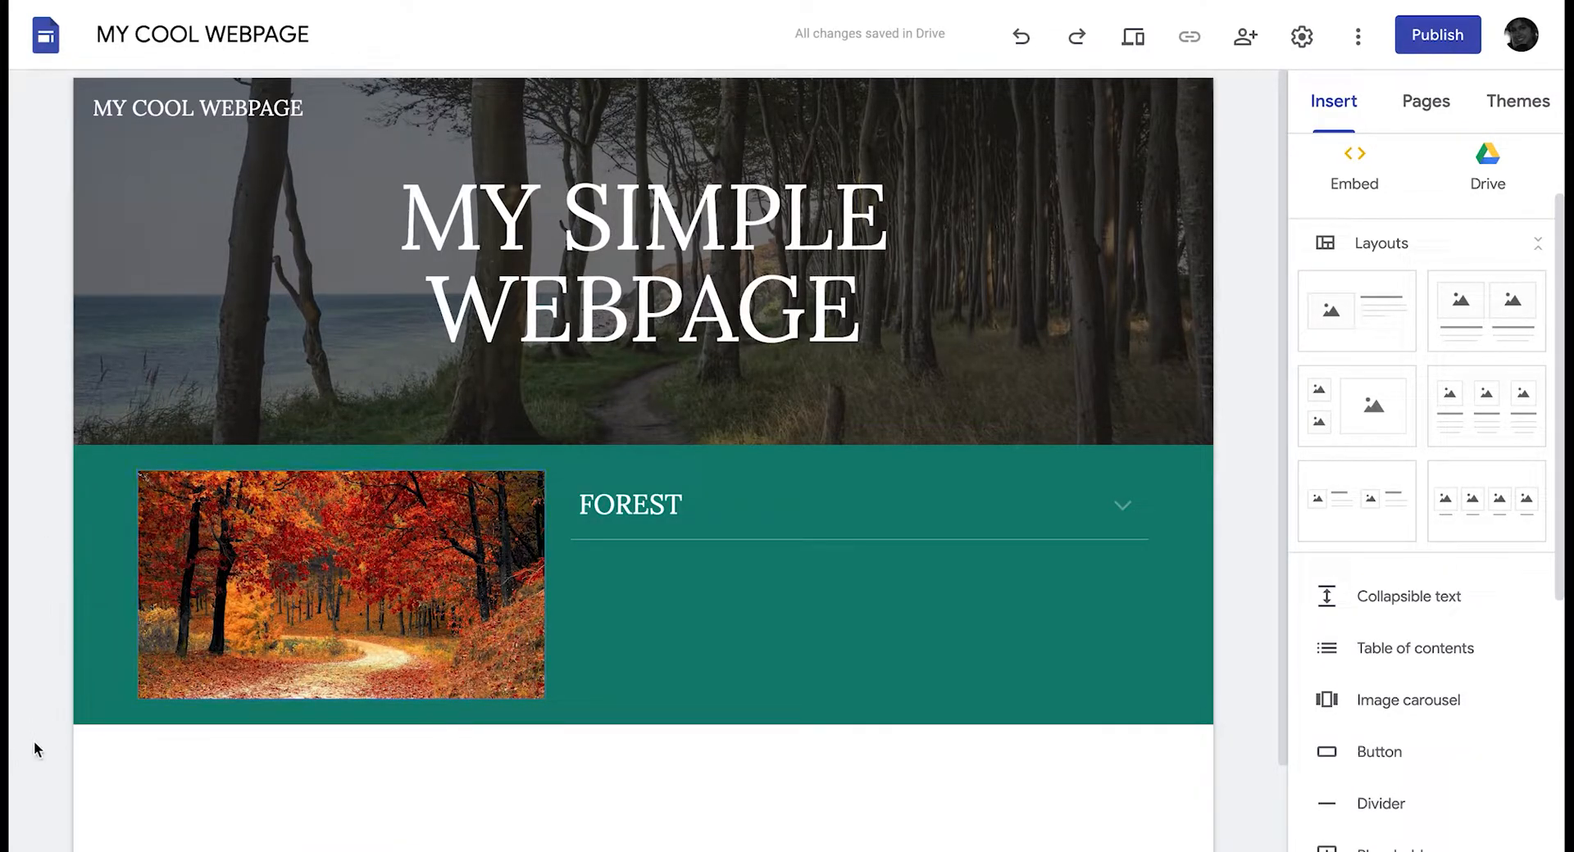
# Insert an image carousel below the FOREST section with the uploaded images forest 2.jpg, forest and landscape-5225422_1920.jpg
pyautogui.scroll(-1, 37, 748)
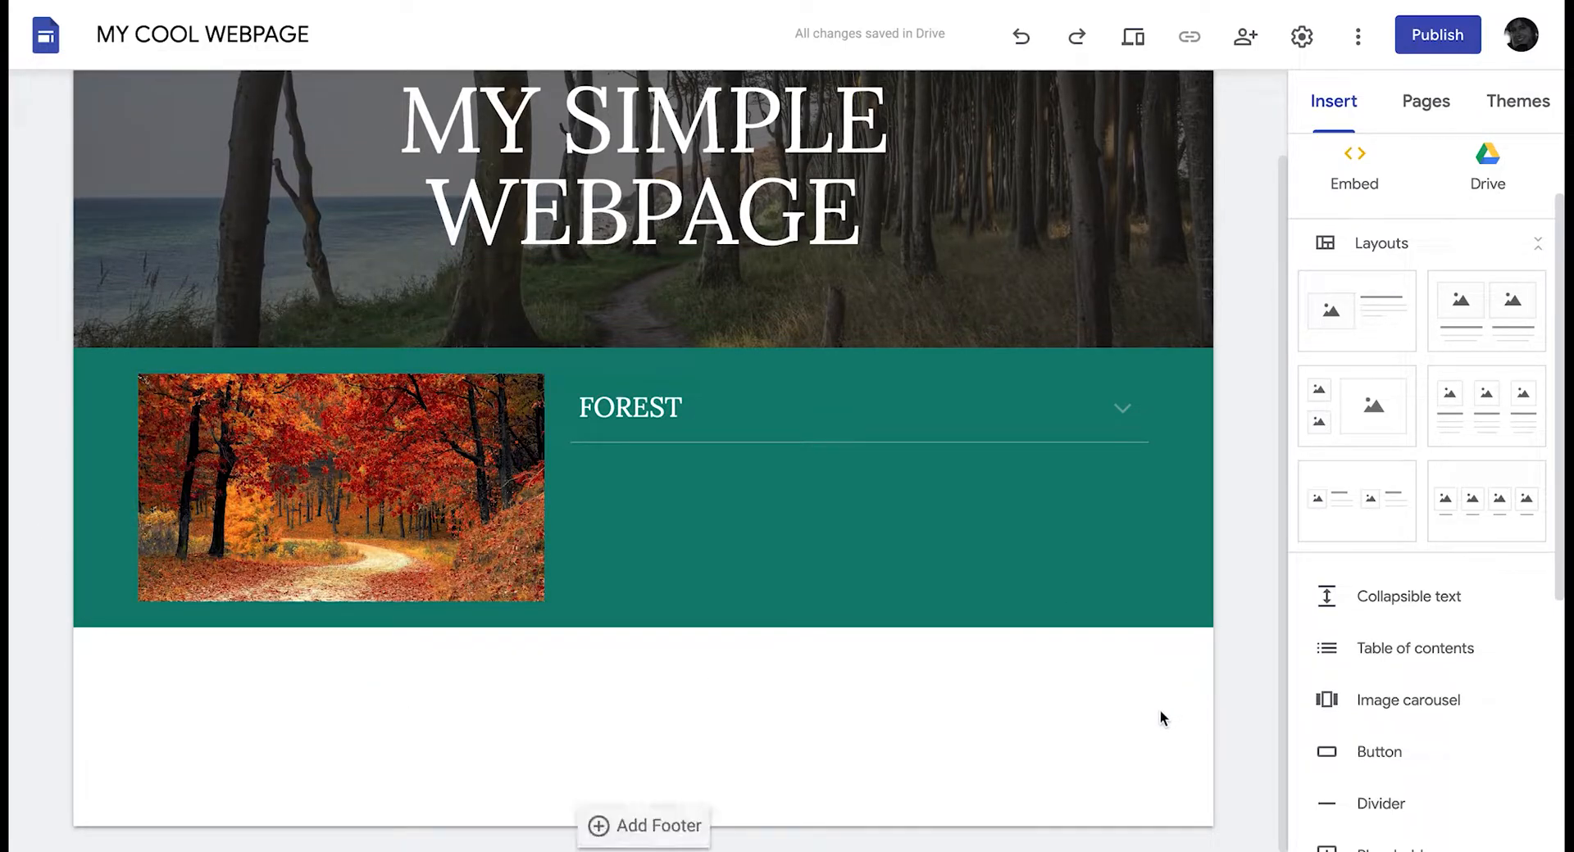
pyautogui.scroll(-3, 1406, 643)
pyautogui.click(1376, 501)
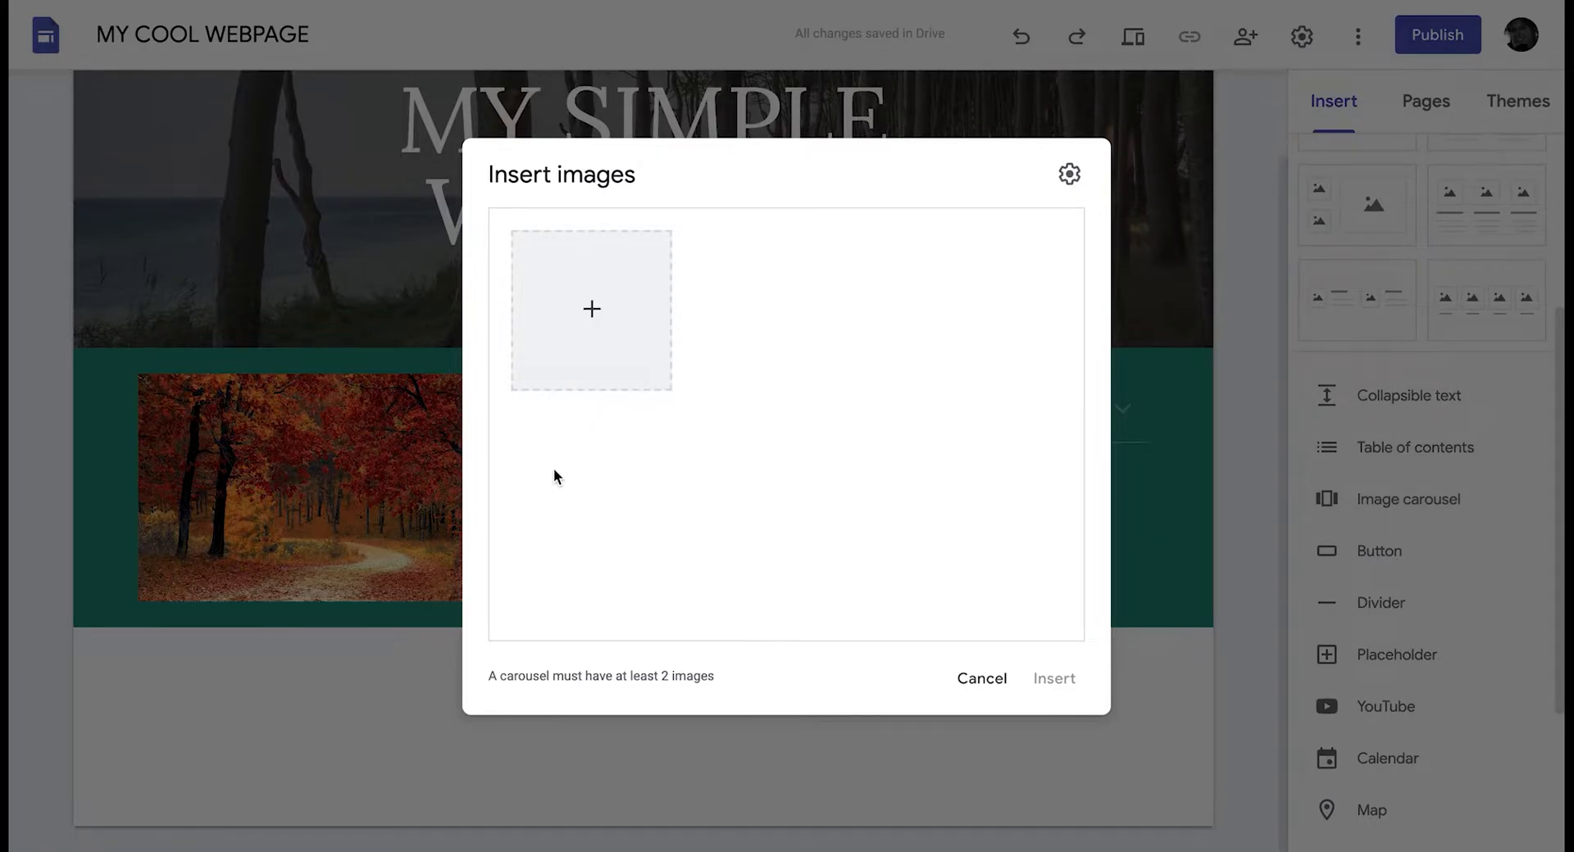
pyautogui.click(587, 305)
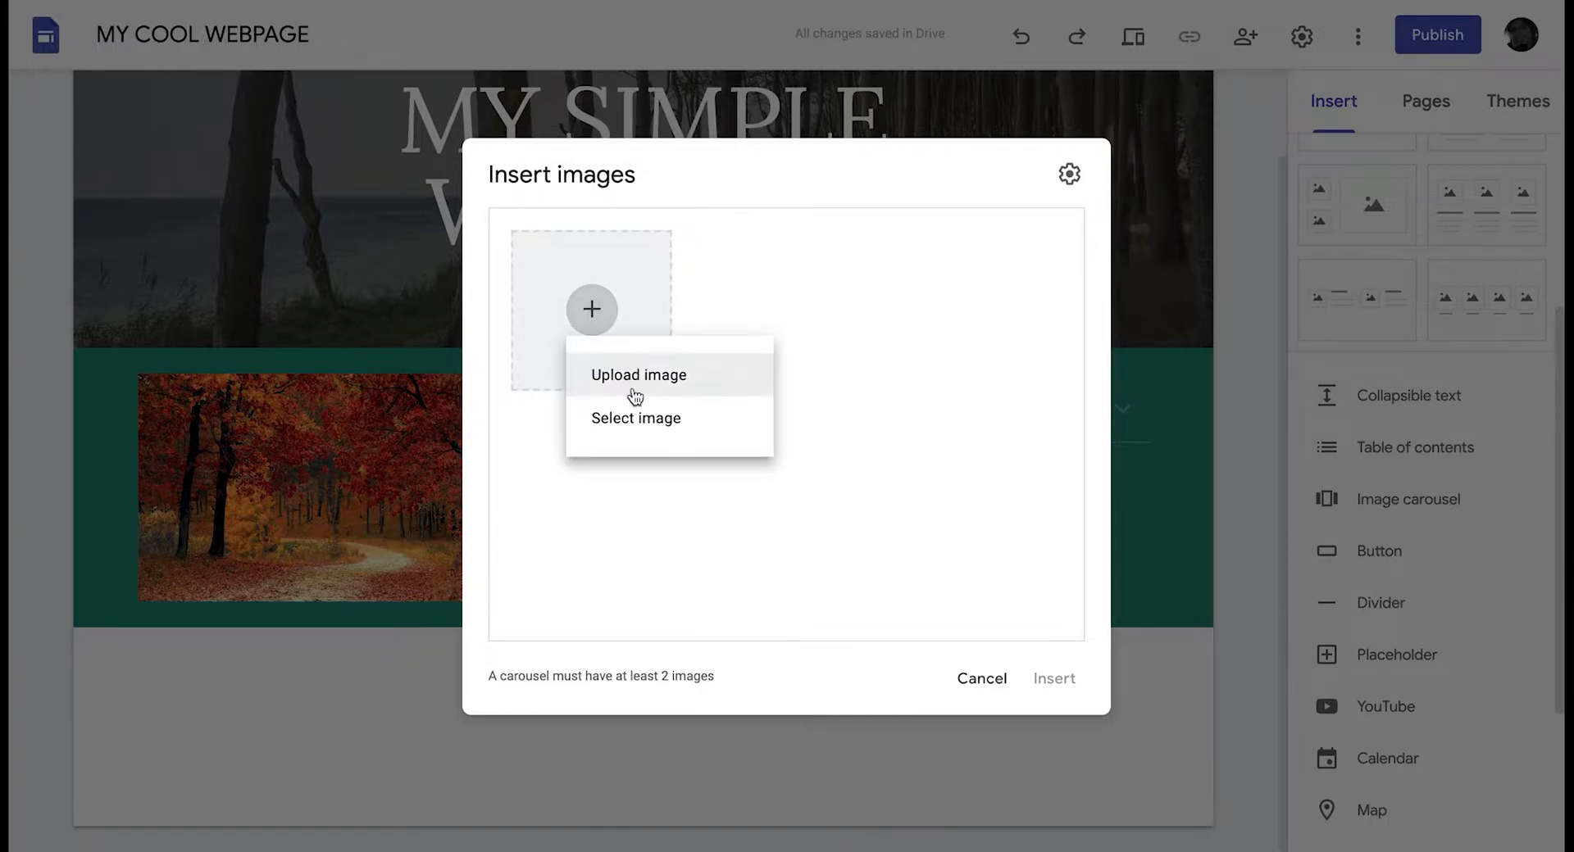
pyautogui.click(635, 396)
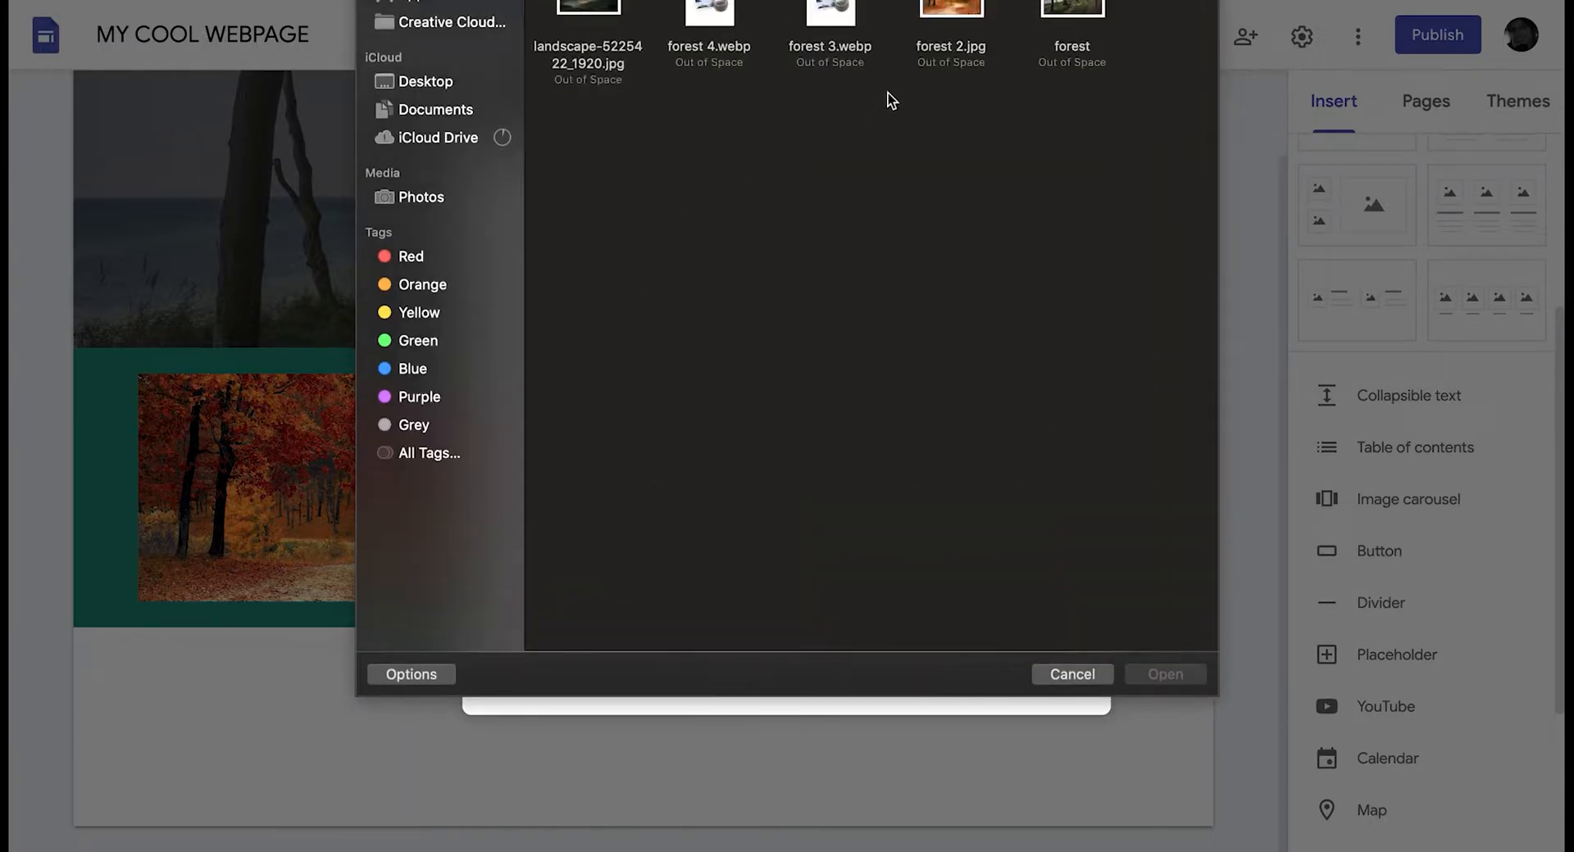
pyautogui.click(967, 12)
pyautogui.keyDown('super'); pyautogui.click(1059, 20); pyautogui.keyUp('super')
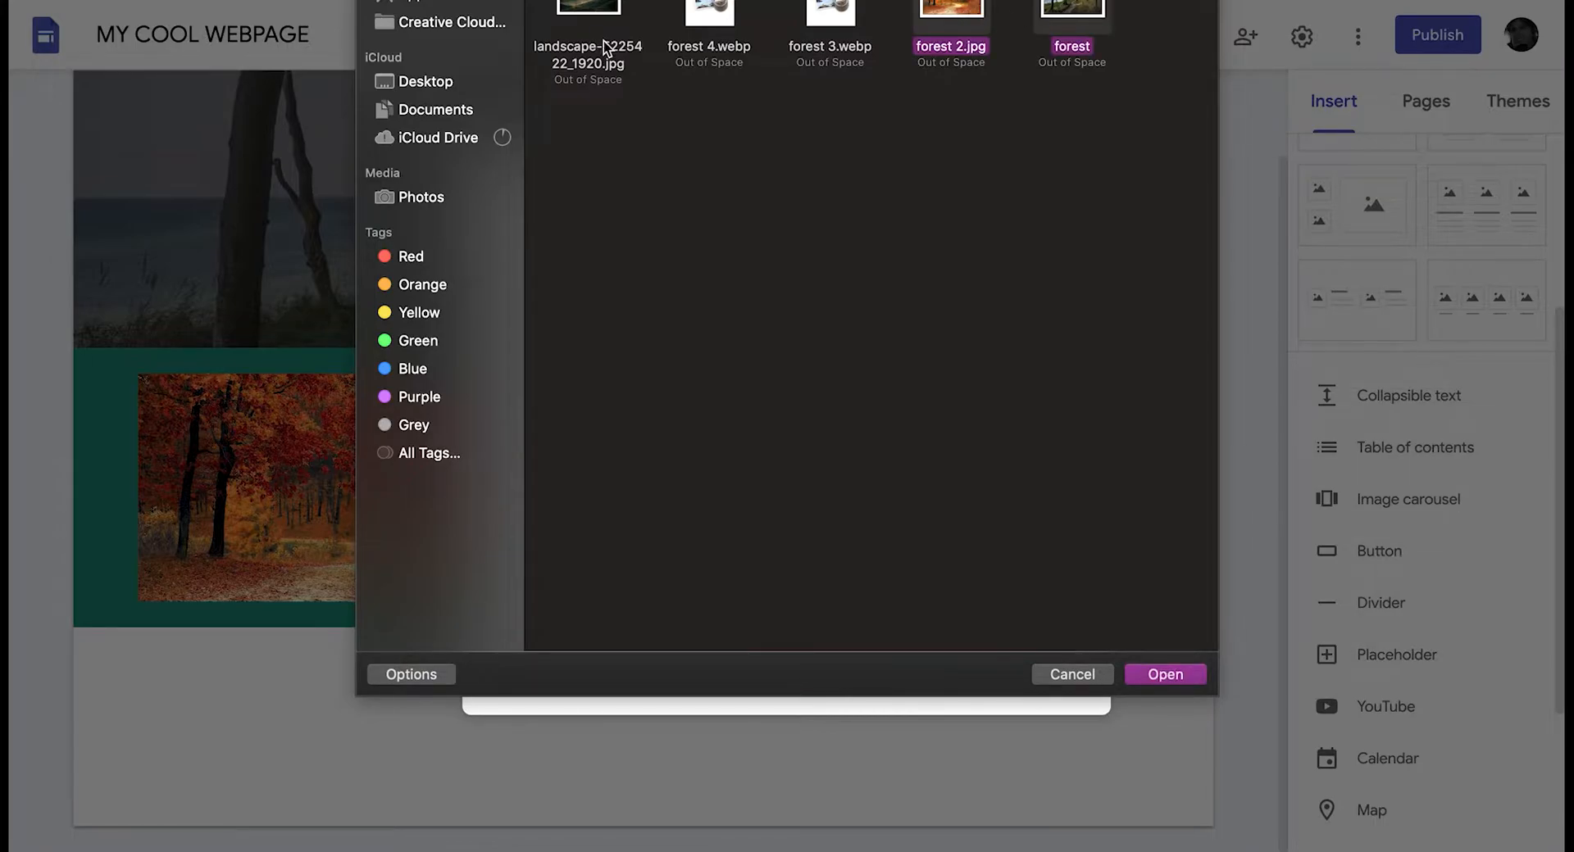
pyautogui.keyDown('super'); pyautogui.click(607, 6); pyautogui.keyUp('super')
pyautogui.click(1182, 675)
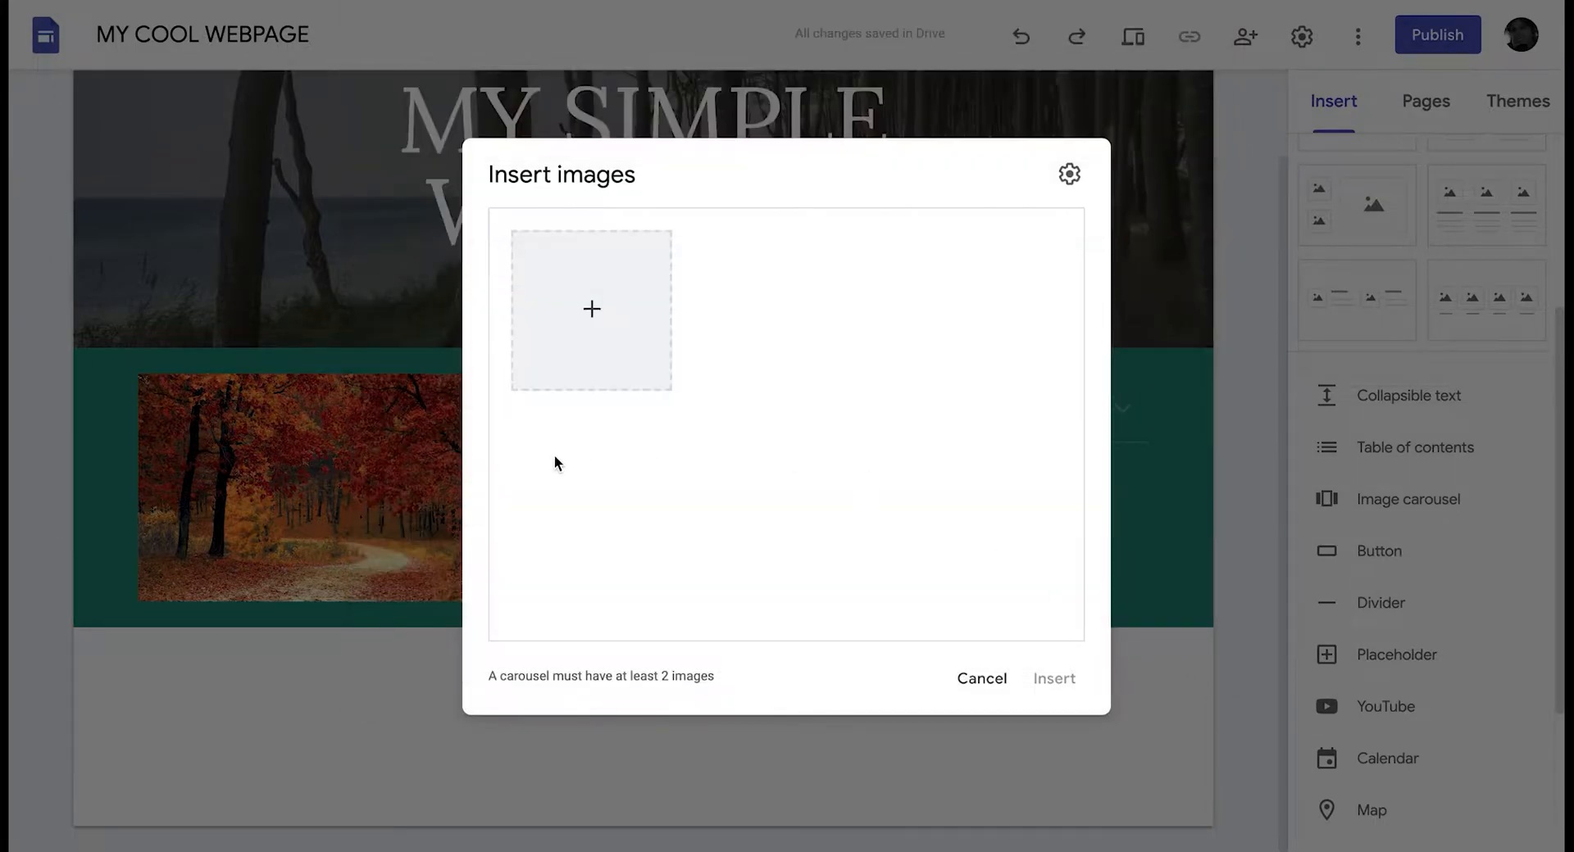
pyautogui.click(1054, 678)
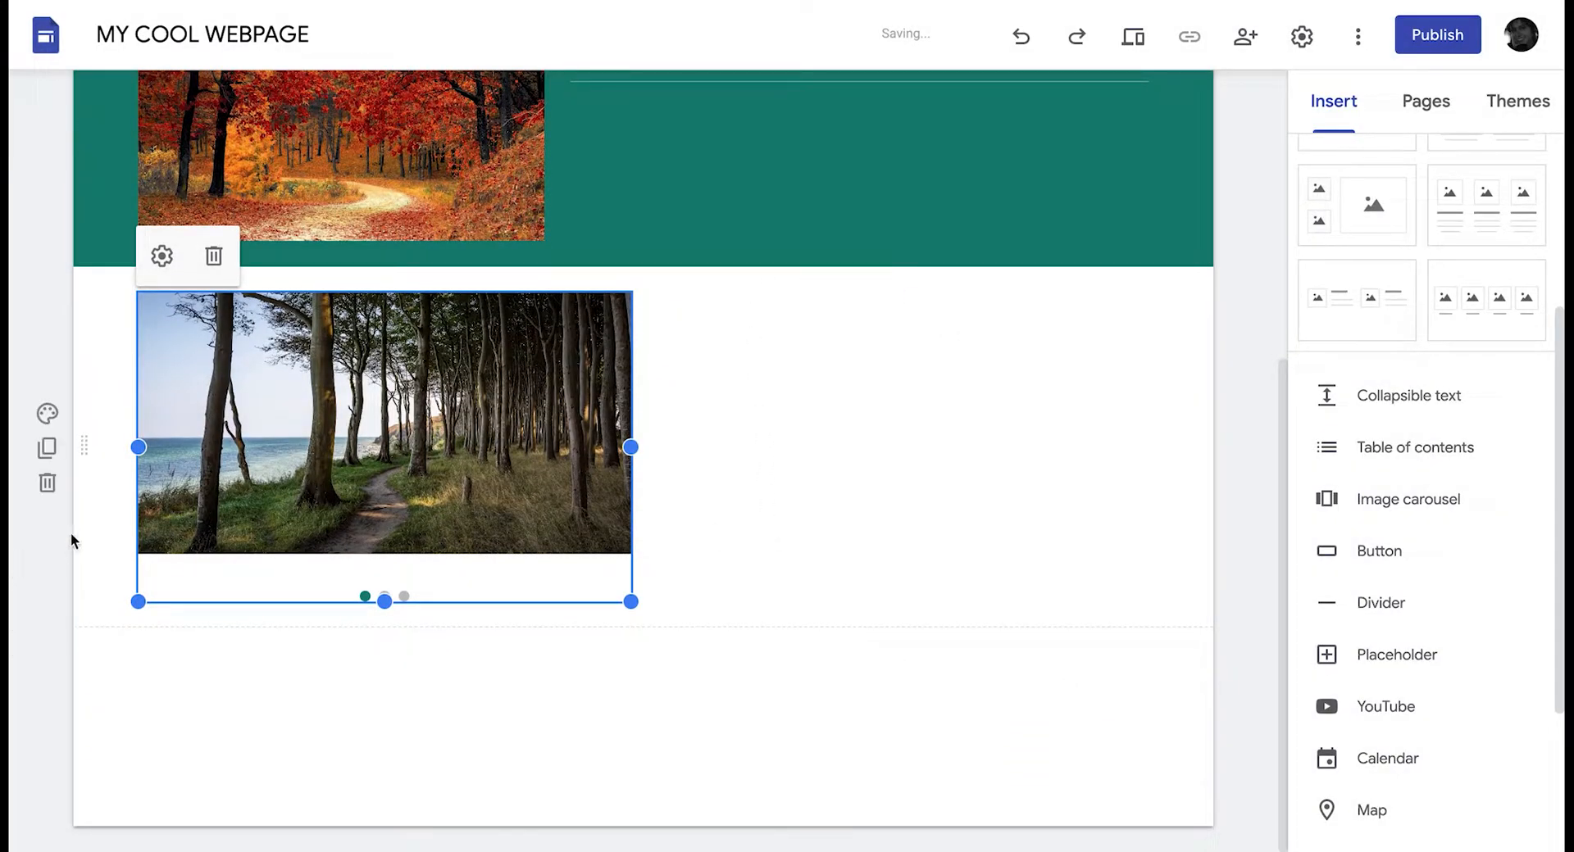
# Set the carousel section's background to Emphasis 1 and move the carousel to the right half of the section
pyautogui.click(42, 416)
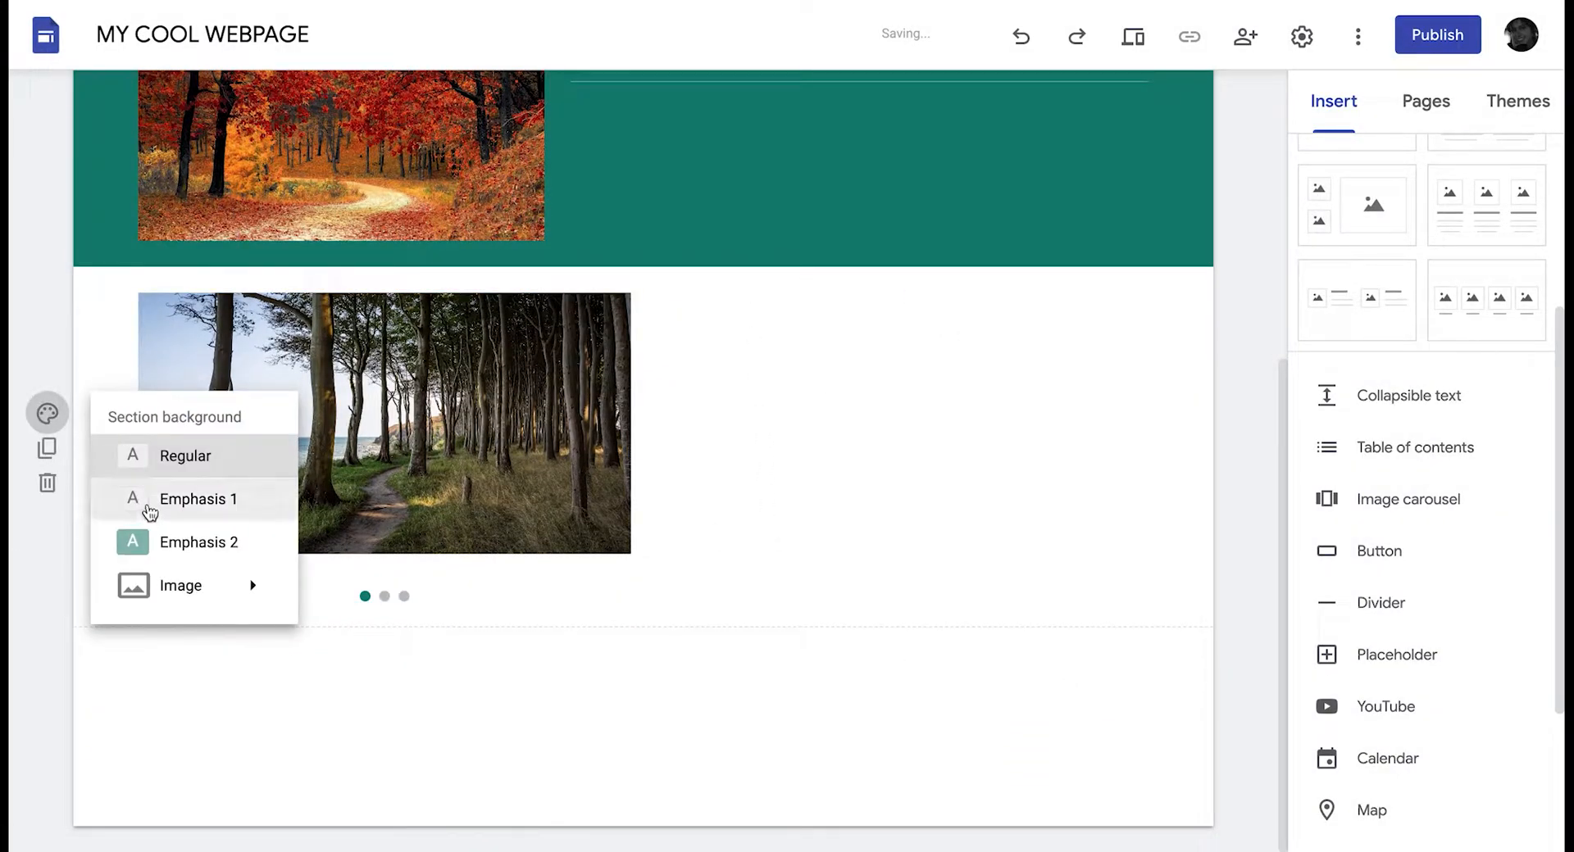
pyautogui.click(154, 510)
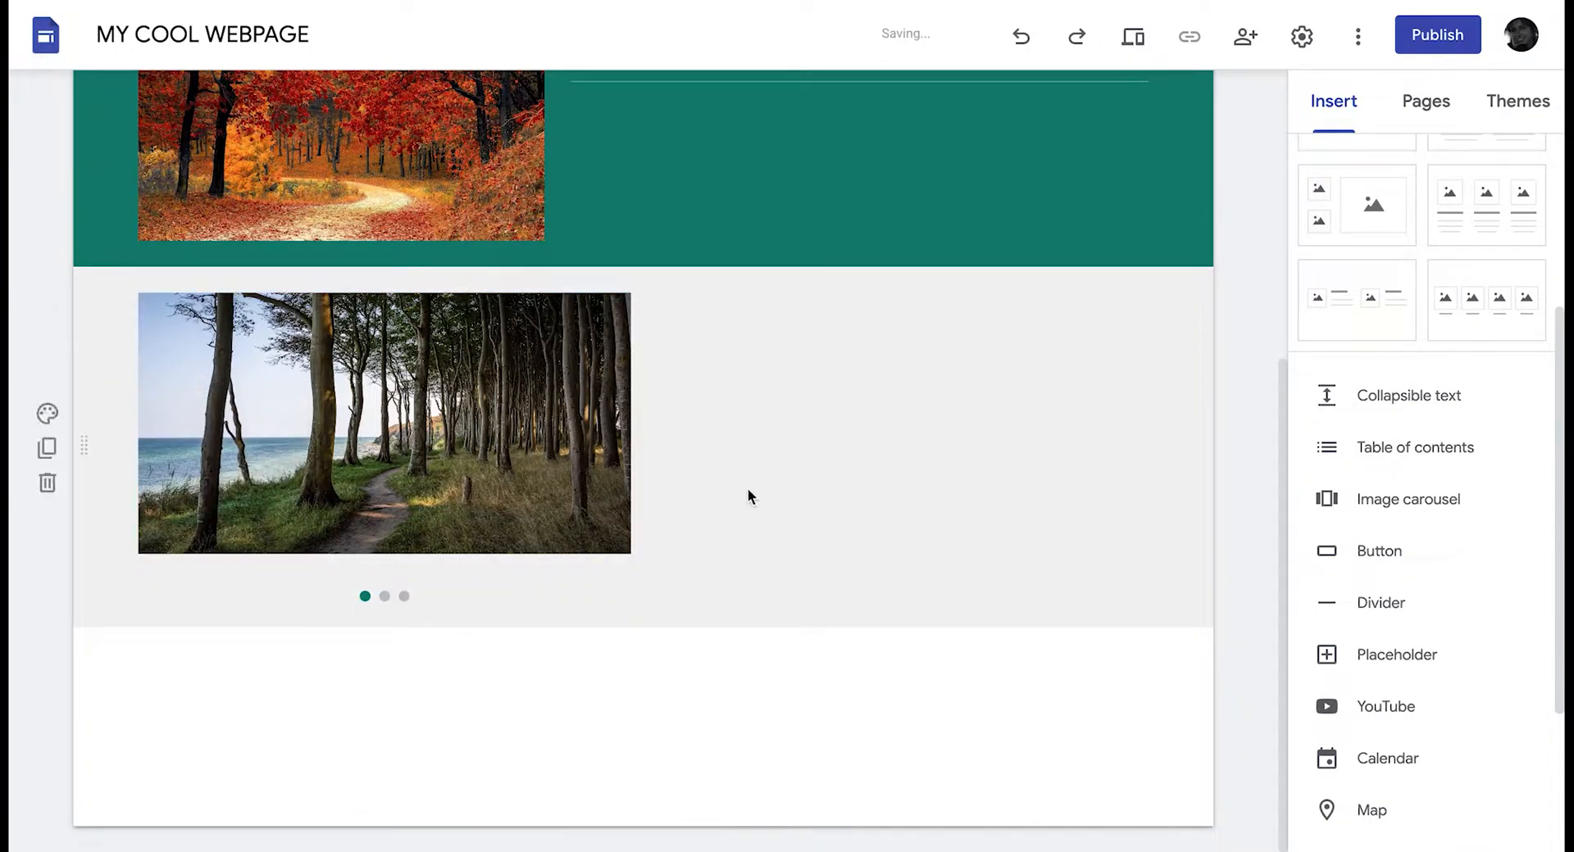
pyautogui.moveTo(226, 378); pyautogui.dragTo(969, 408)
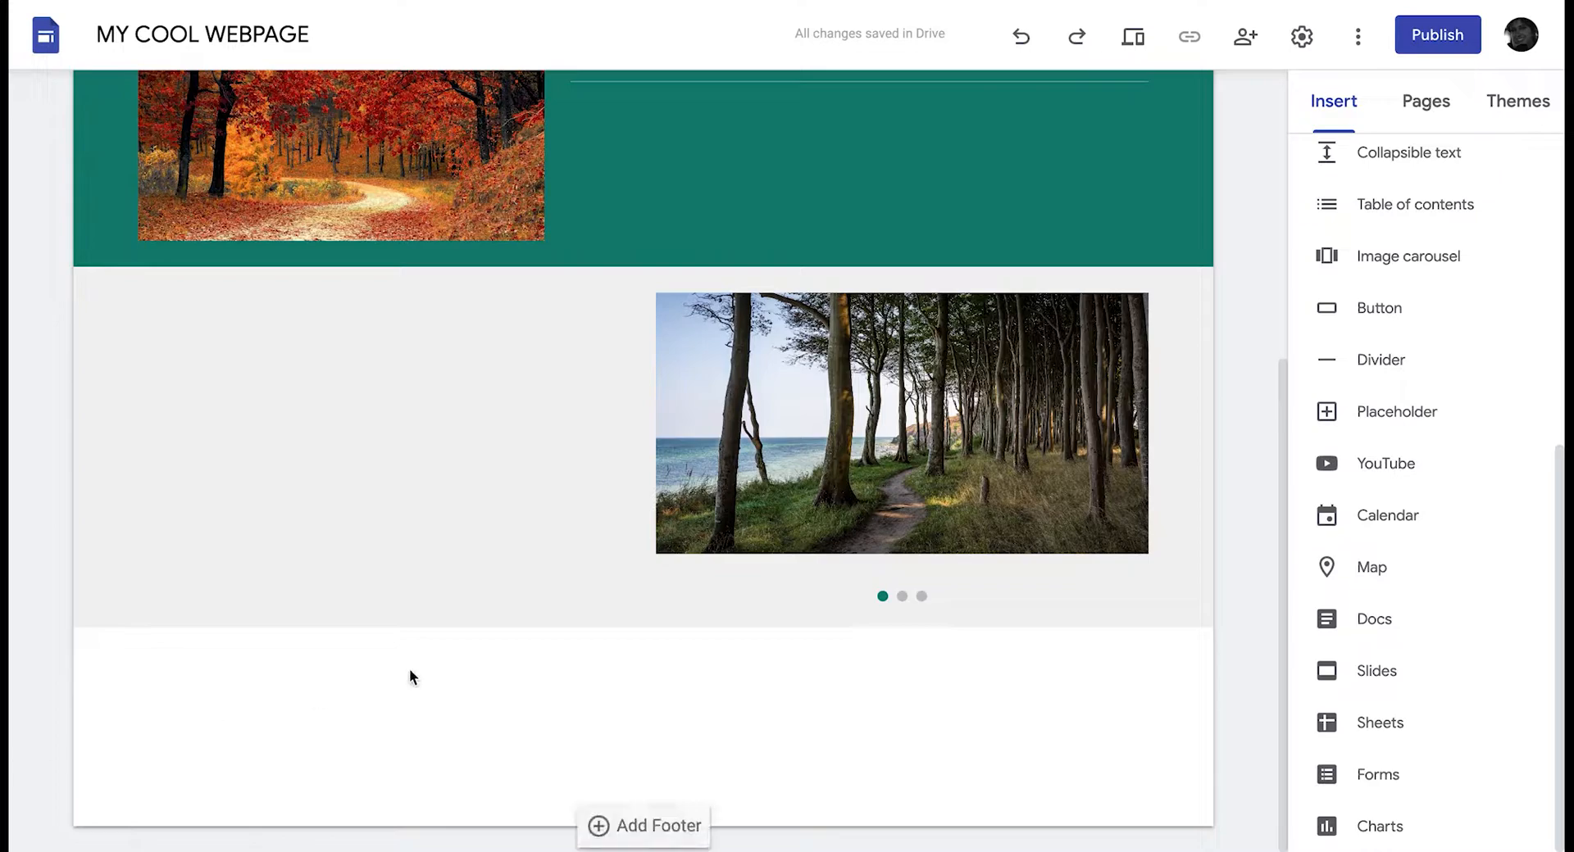
# Add a divider below the image carousel and another at the end of the FOREST section
pyautogui.click(1382, 361)
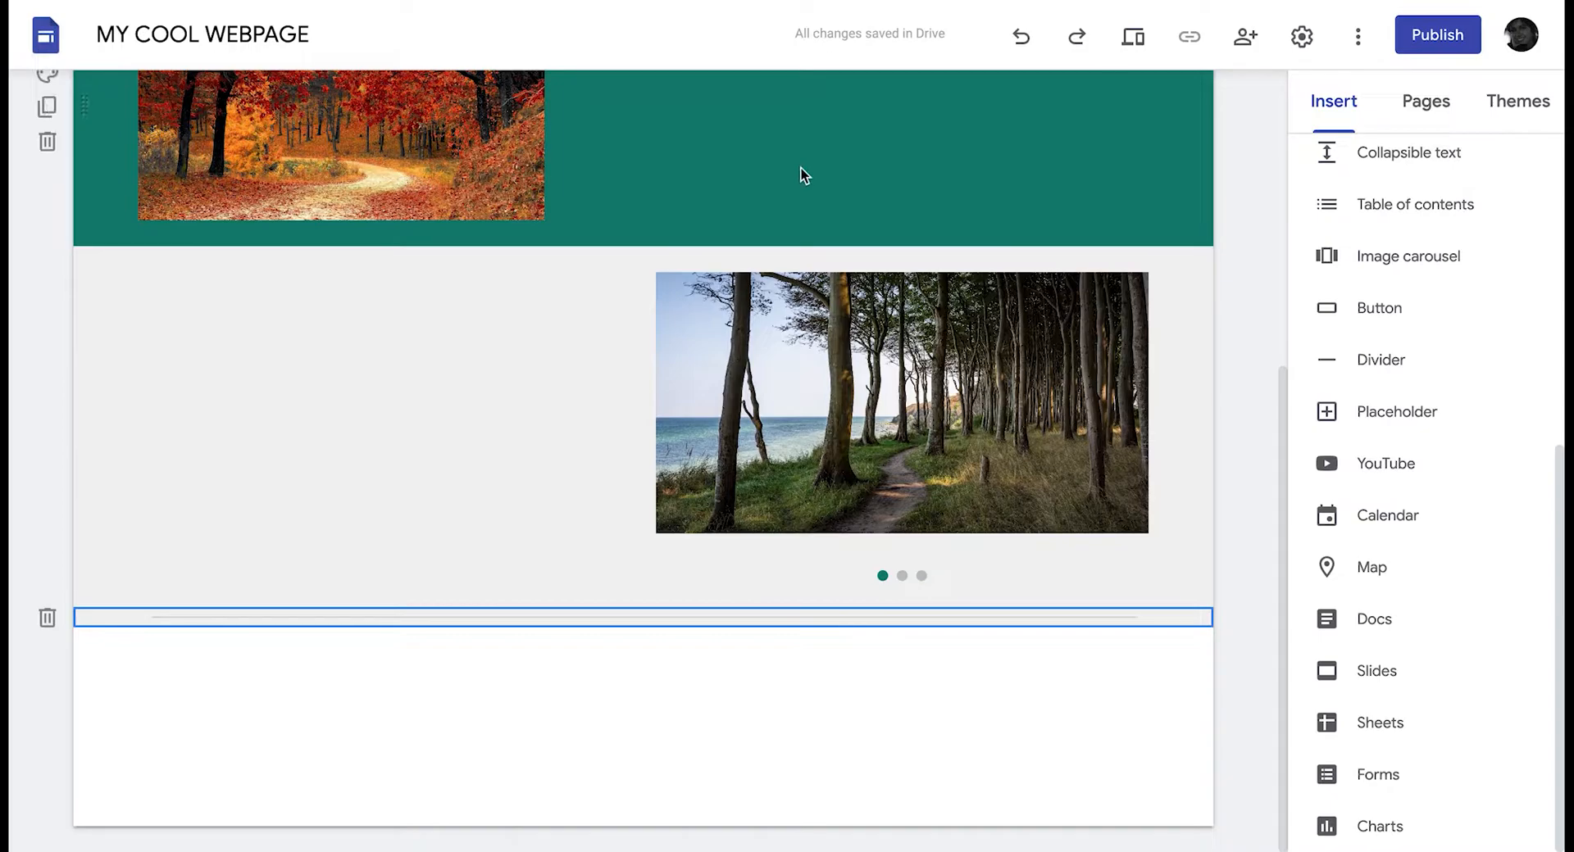
pyautogui.scroll(4, 1134, 260)
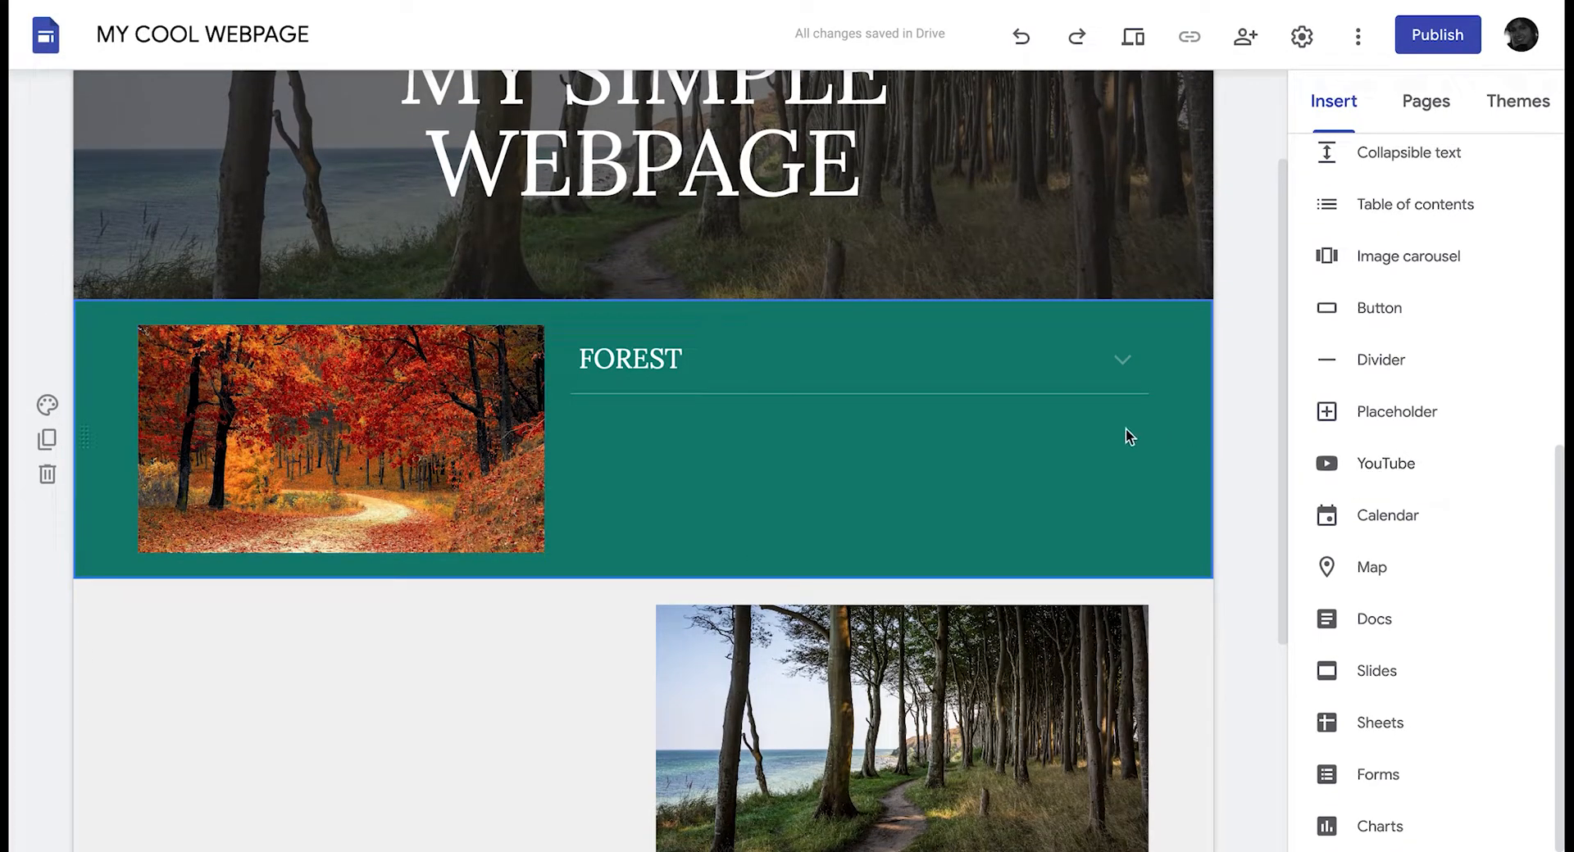
pyautogui.click(1305, 361)
pyautogui.click(10, 298)
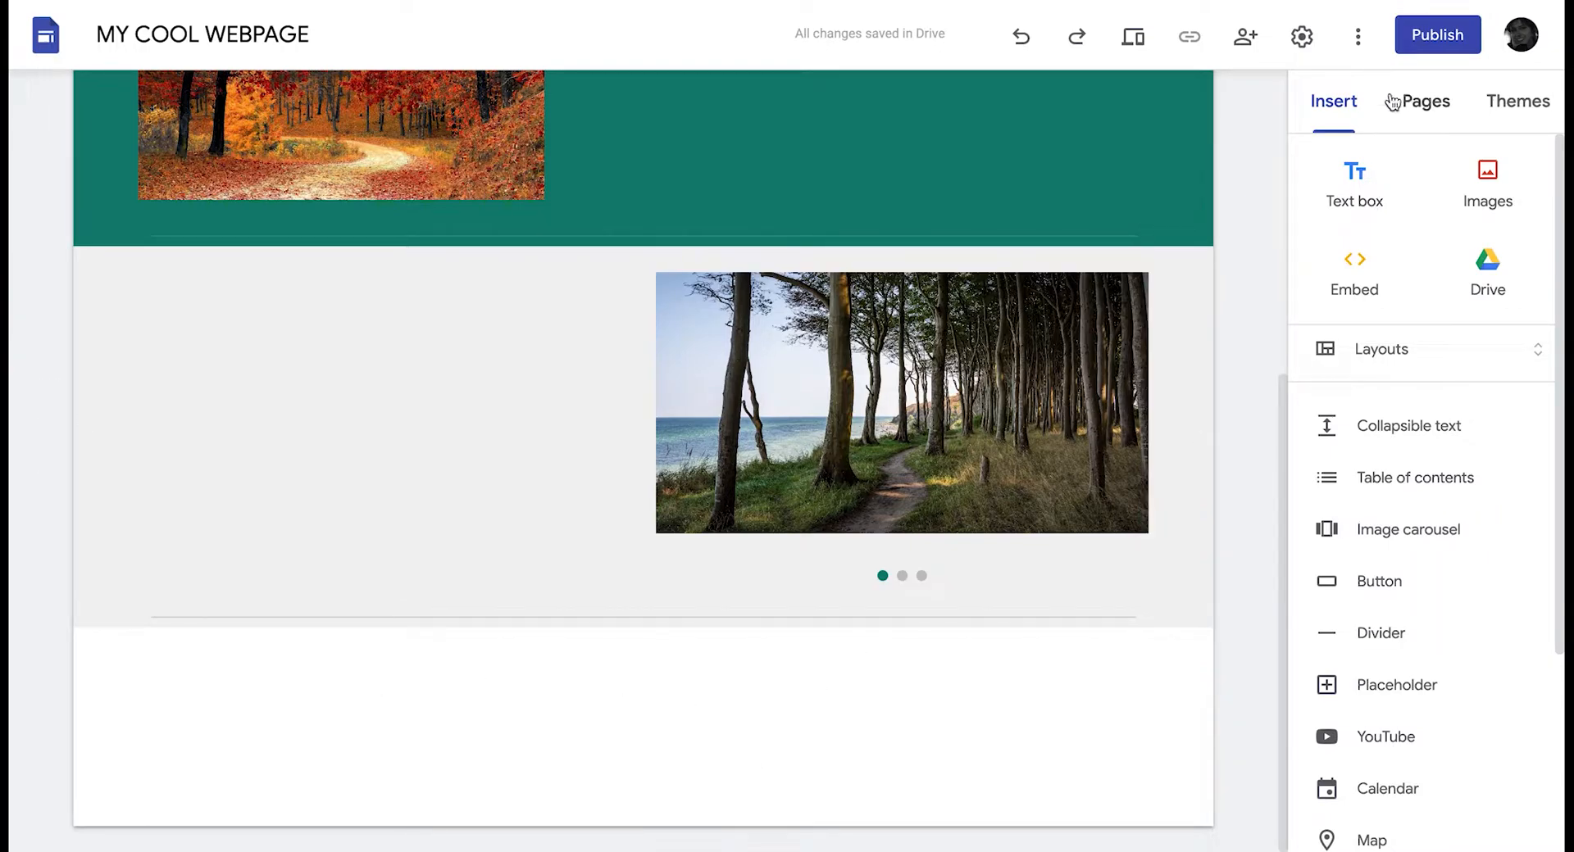
# Insert the layout with two small stacked images beside one large image and set its section background to Emphasis 2
pyautogui.click(1398, 361)
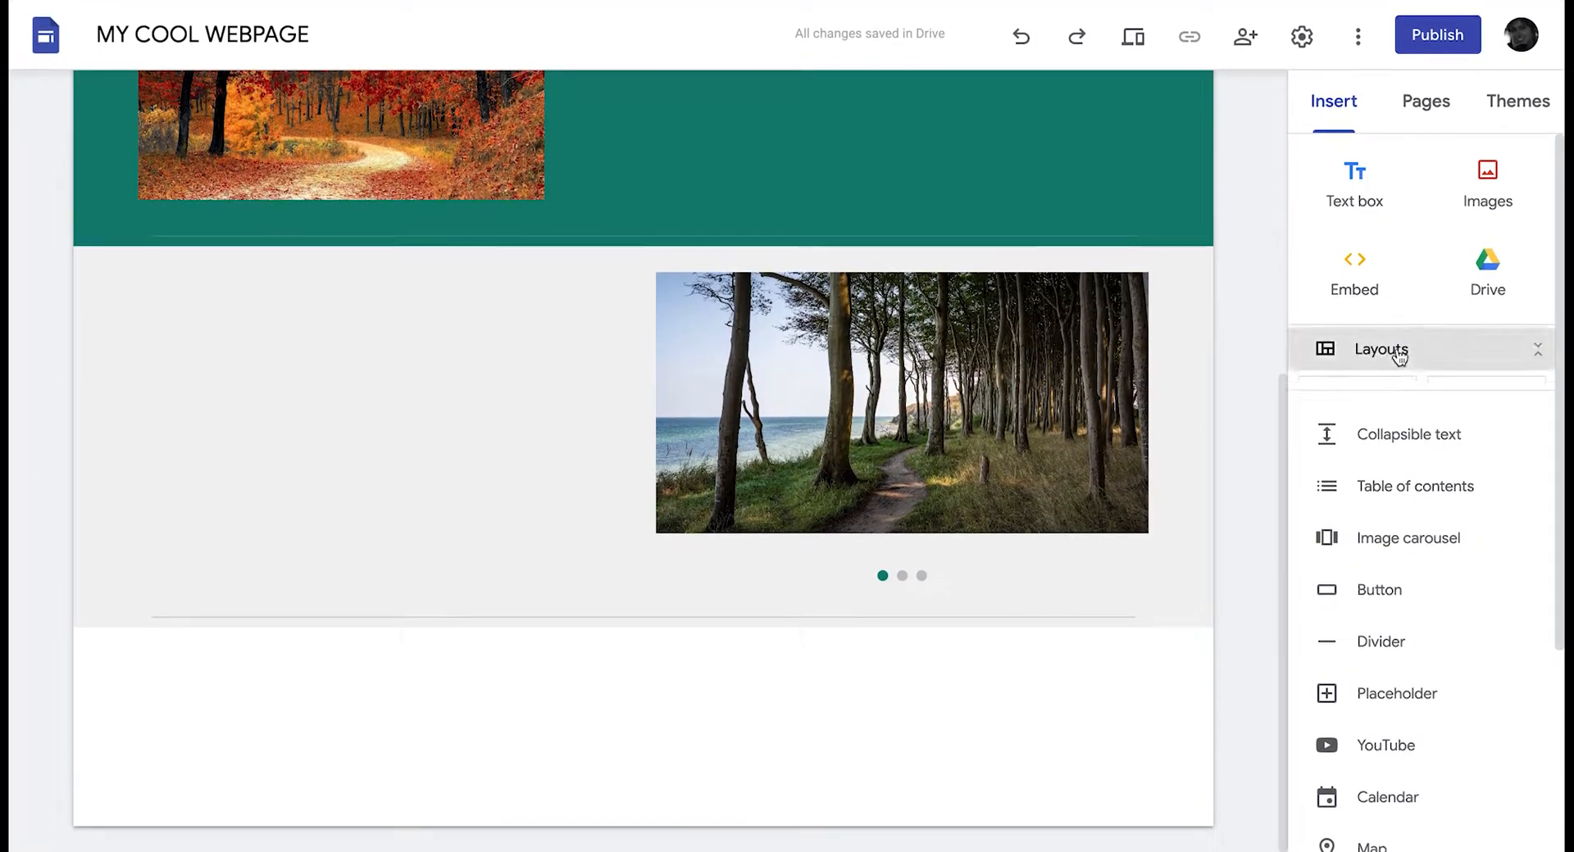
pyautogui.click(1378, 522)
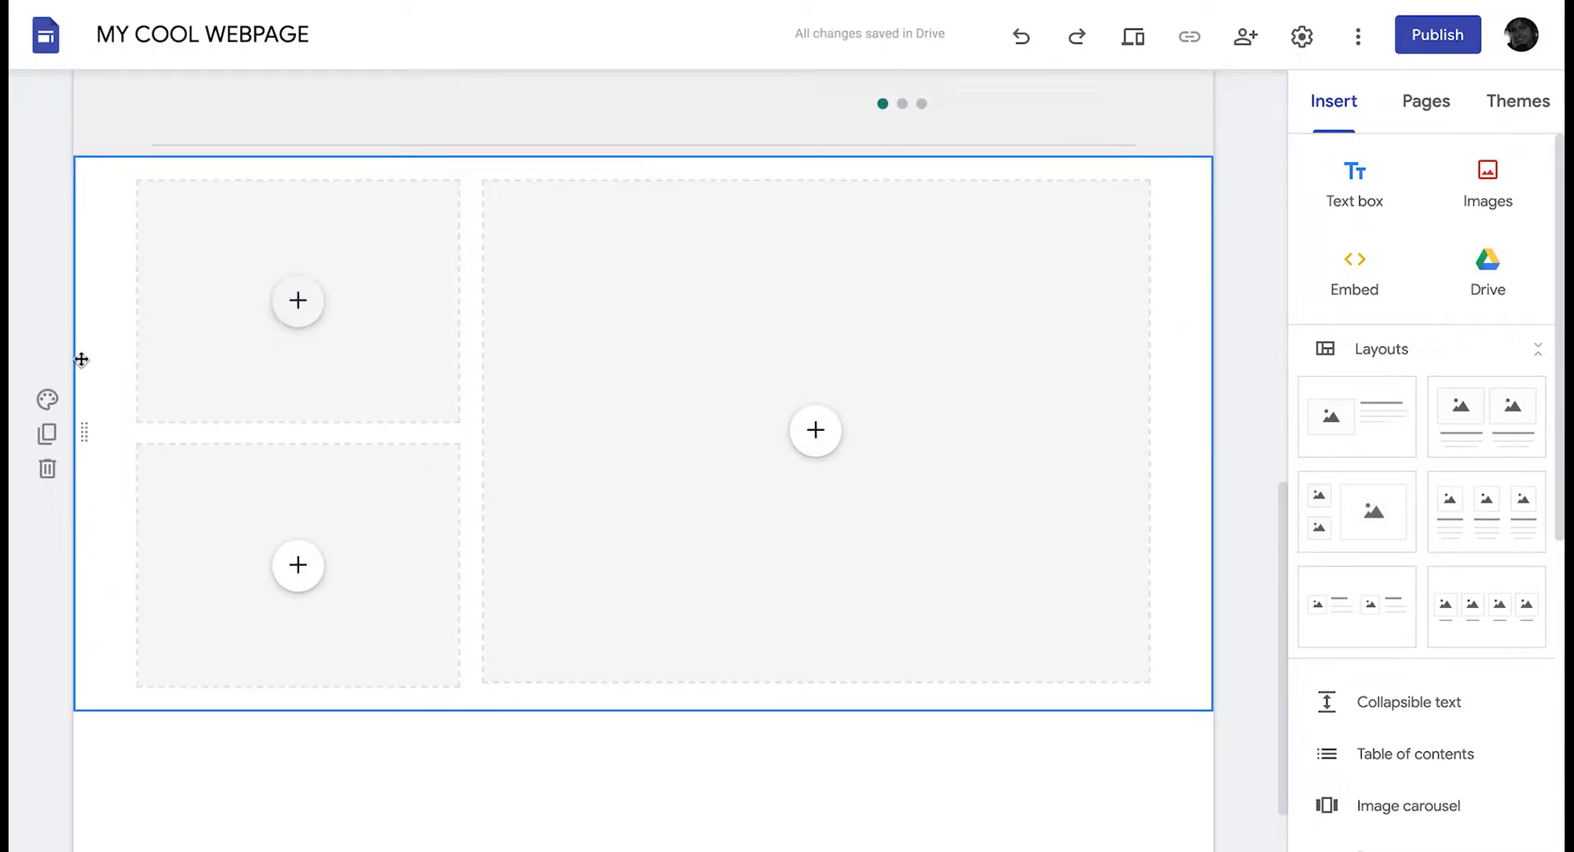
pyautogui.click(47, 399)
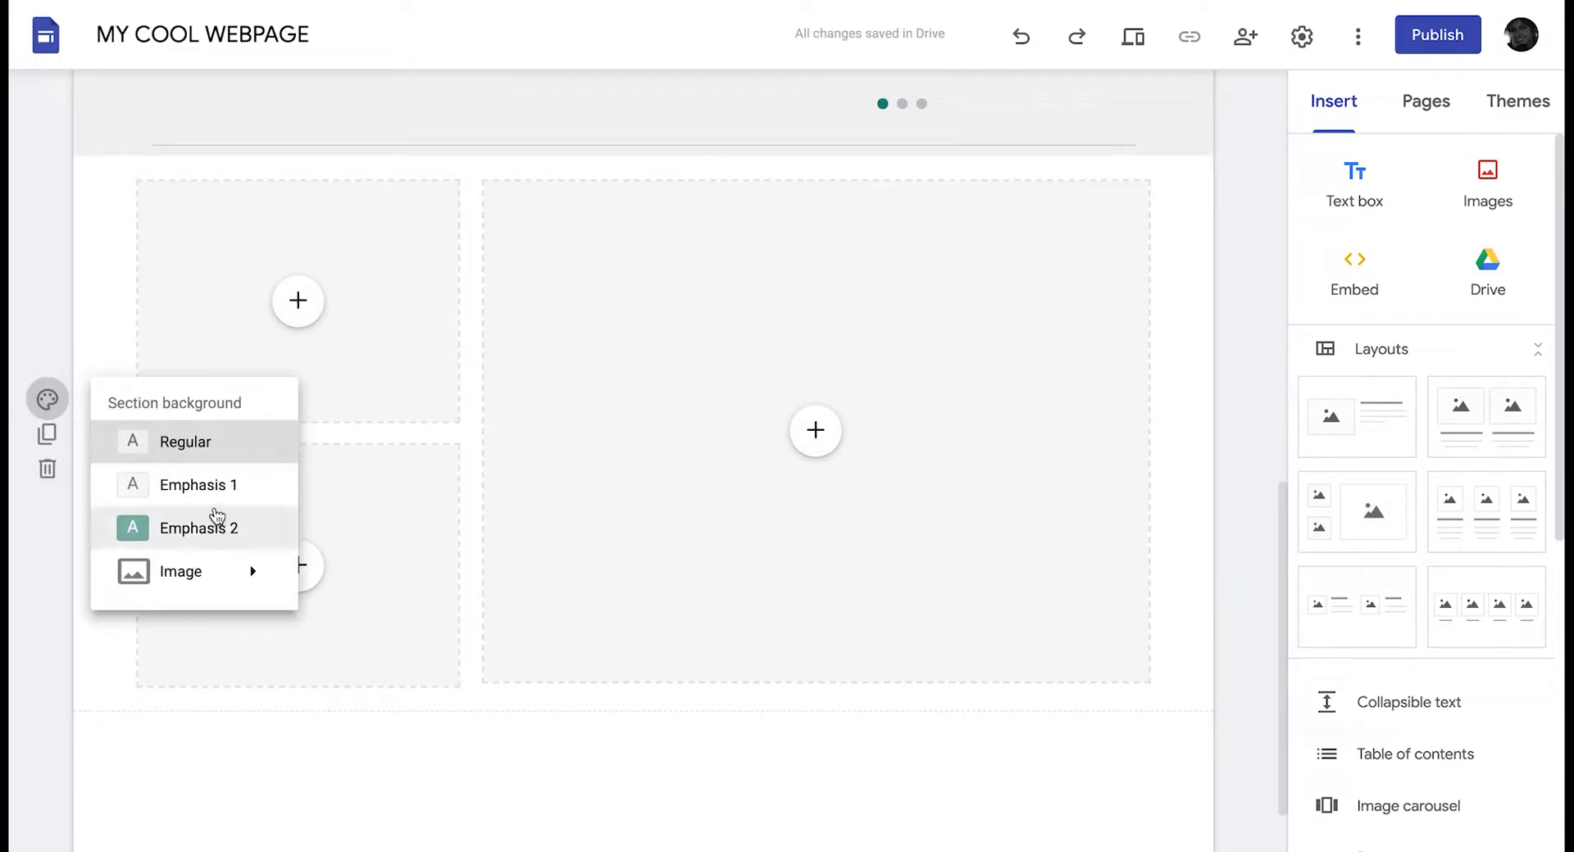
pyautogui.click(230, 540)
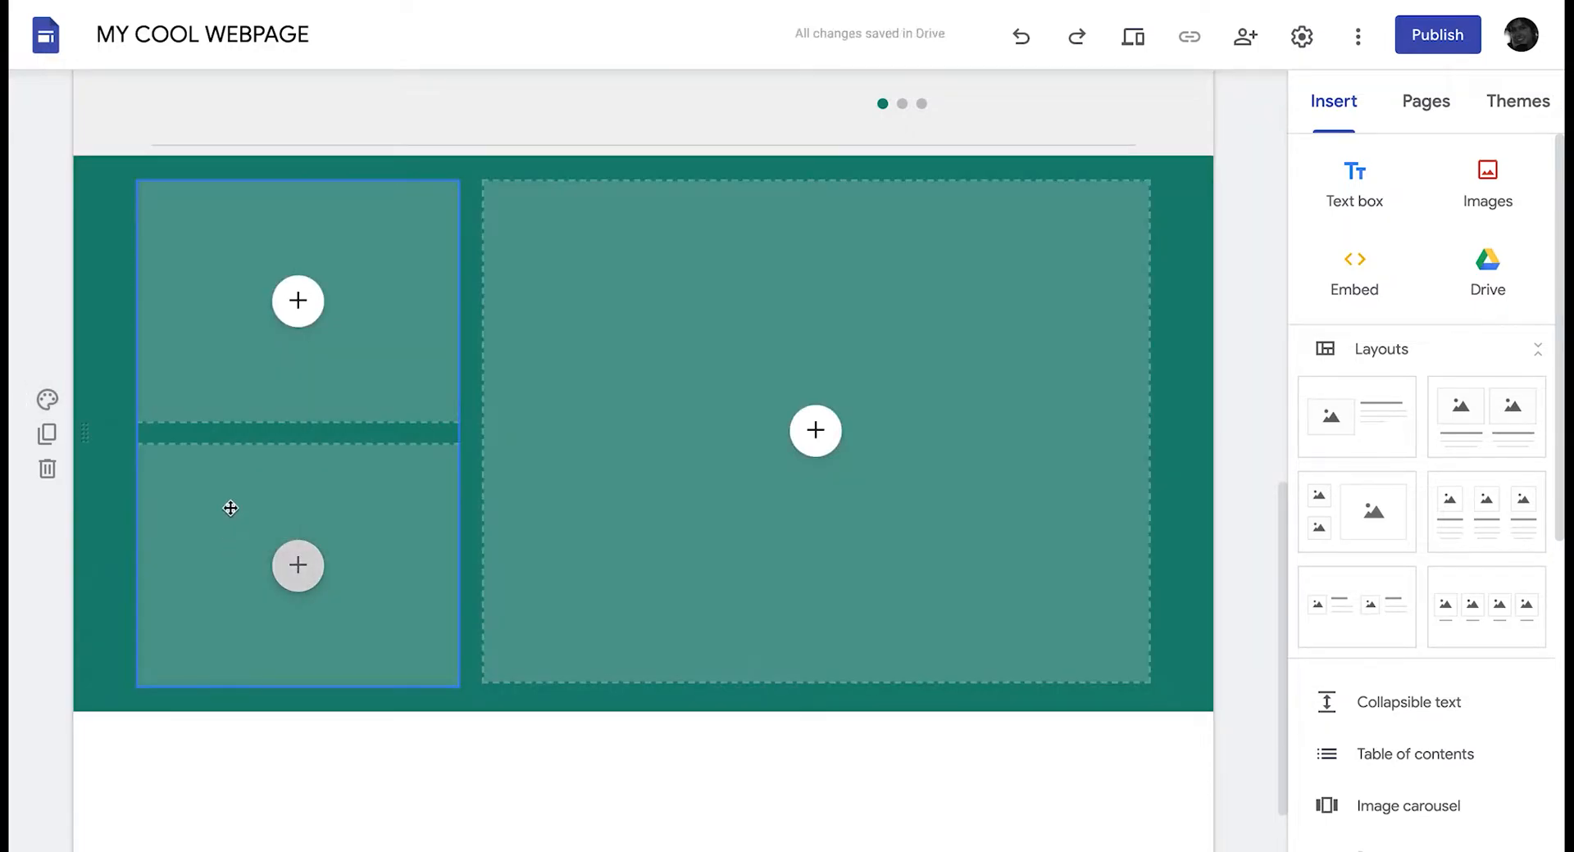
# Upload forest 5 into the upper small placeholder and landscape-5225422_1920.jpg into the large placeholder of the new layout
pyautogui.click(298, 301)
pyautogui.click(358, 373)
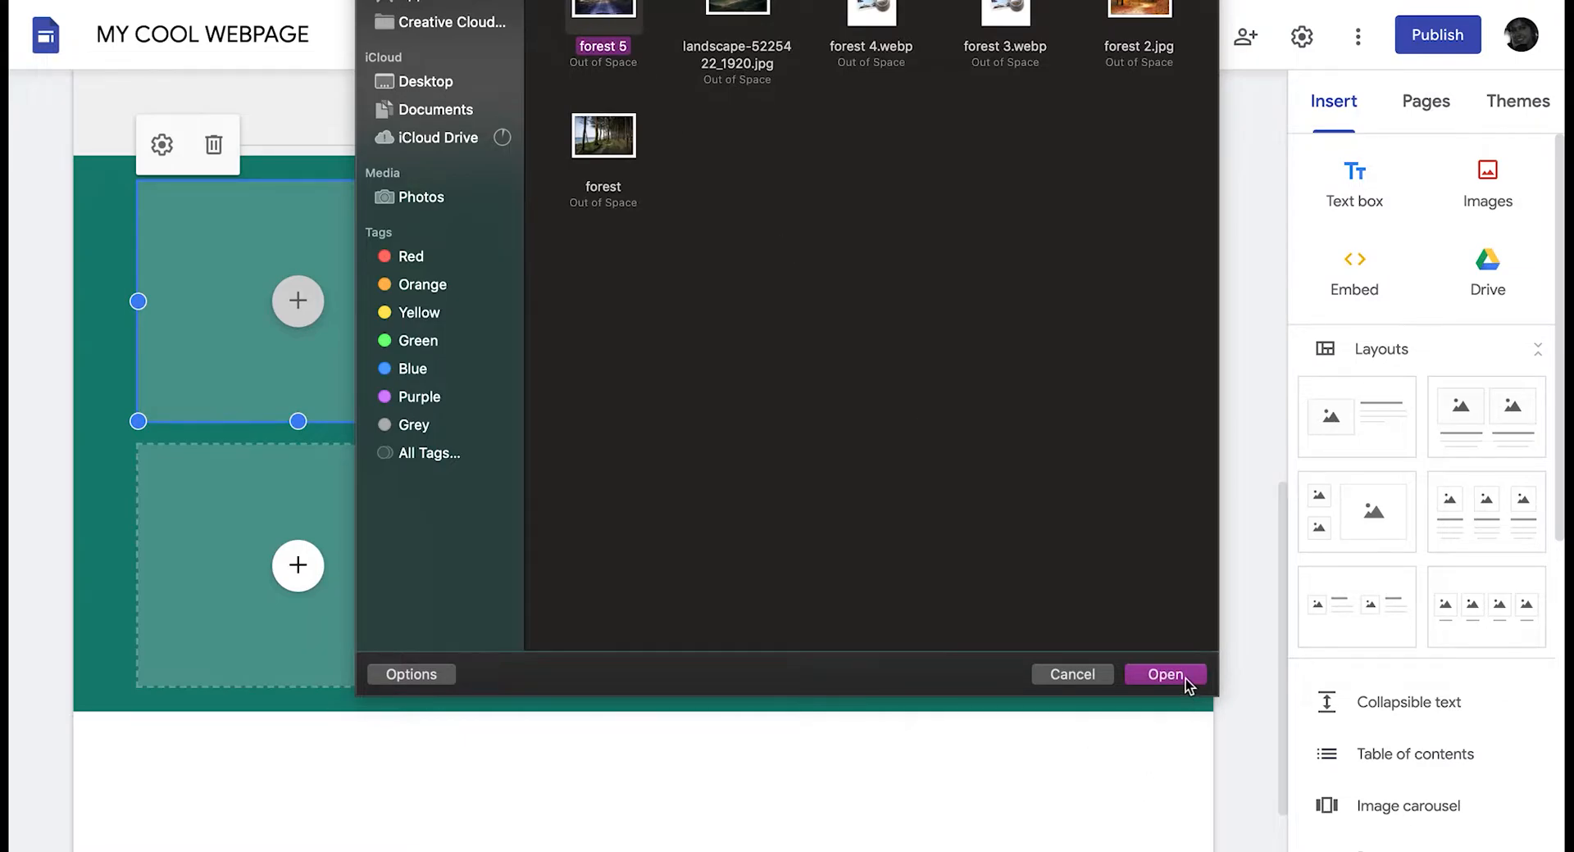
pyautogui.click(1187, 679)
pyautogui.click(814, 431)
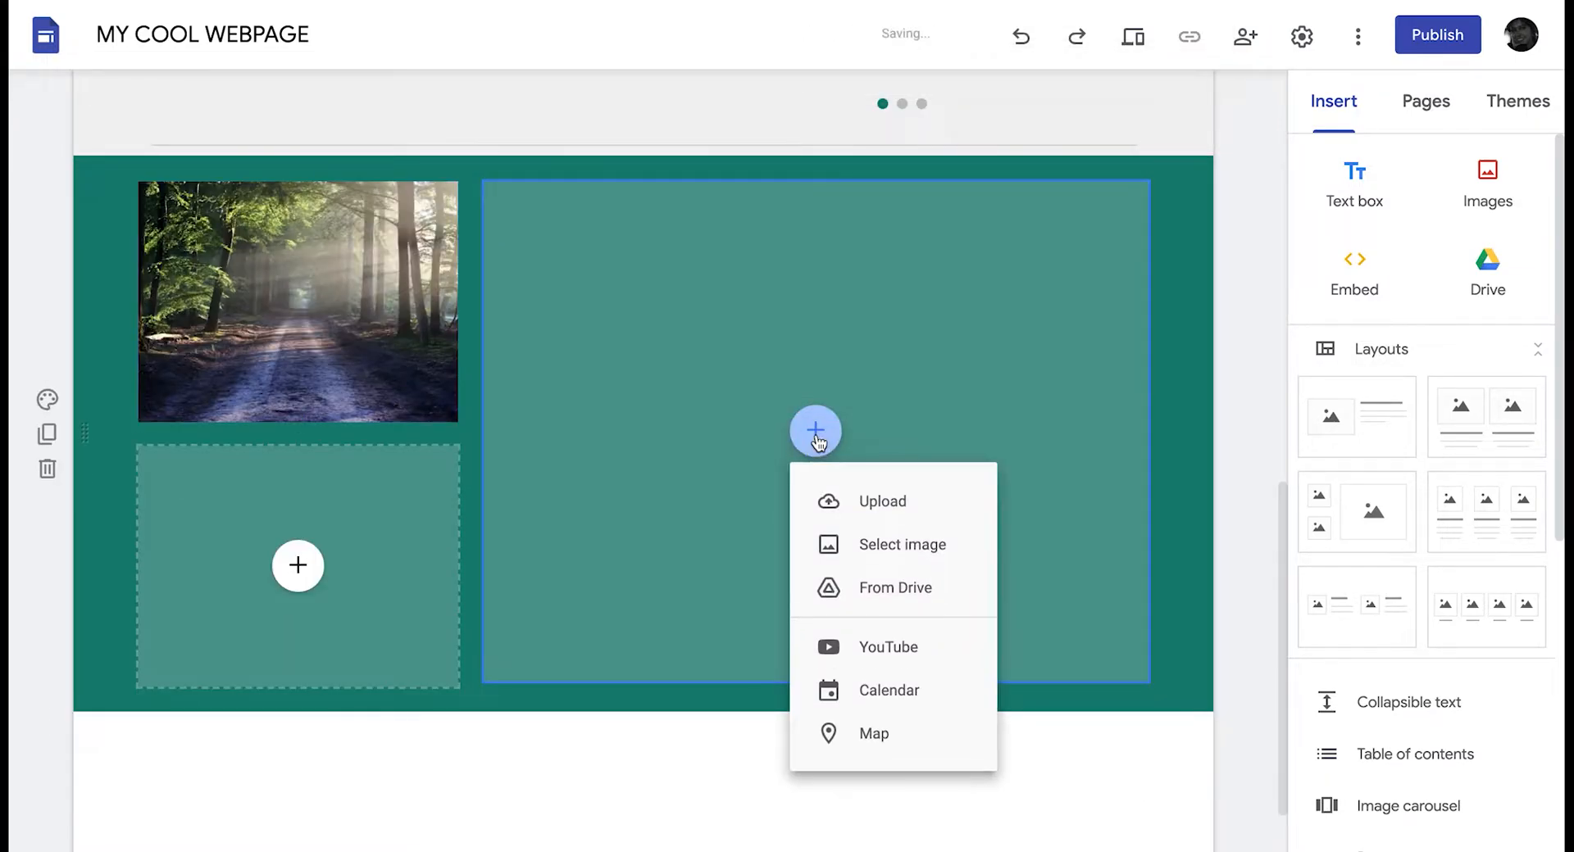
pyautogui.click(843, 501)
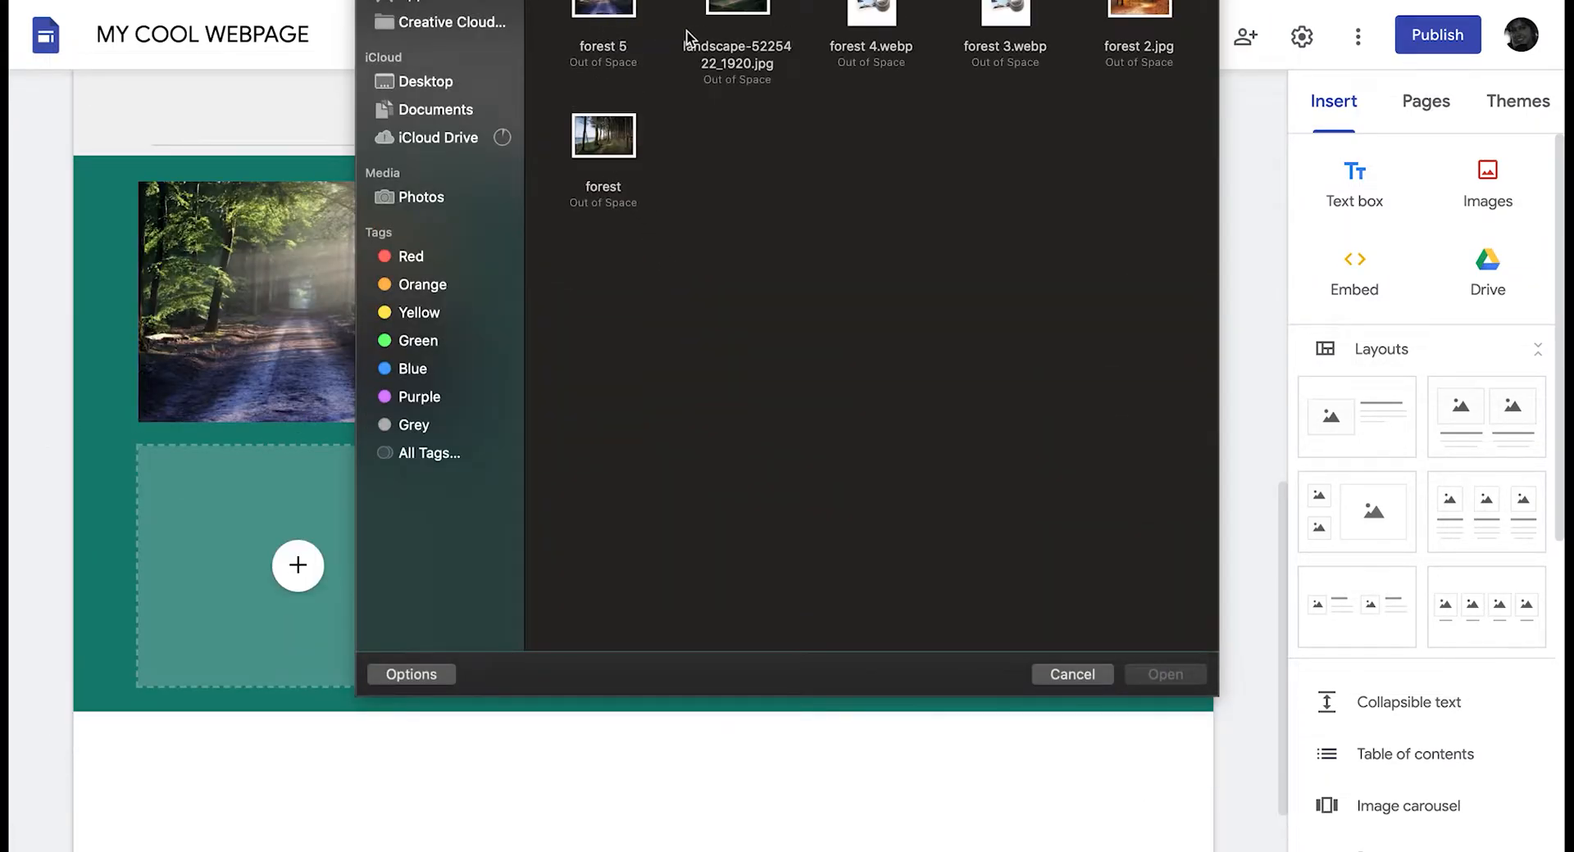
pyautogui.click(735, 20)
pyautogui.click(1159, 674)
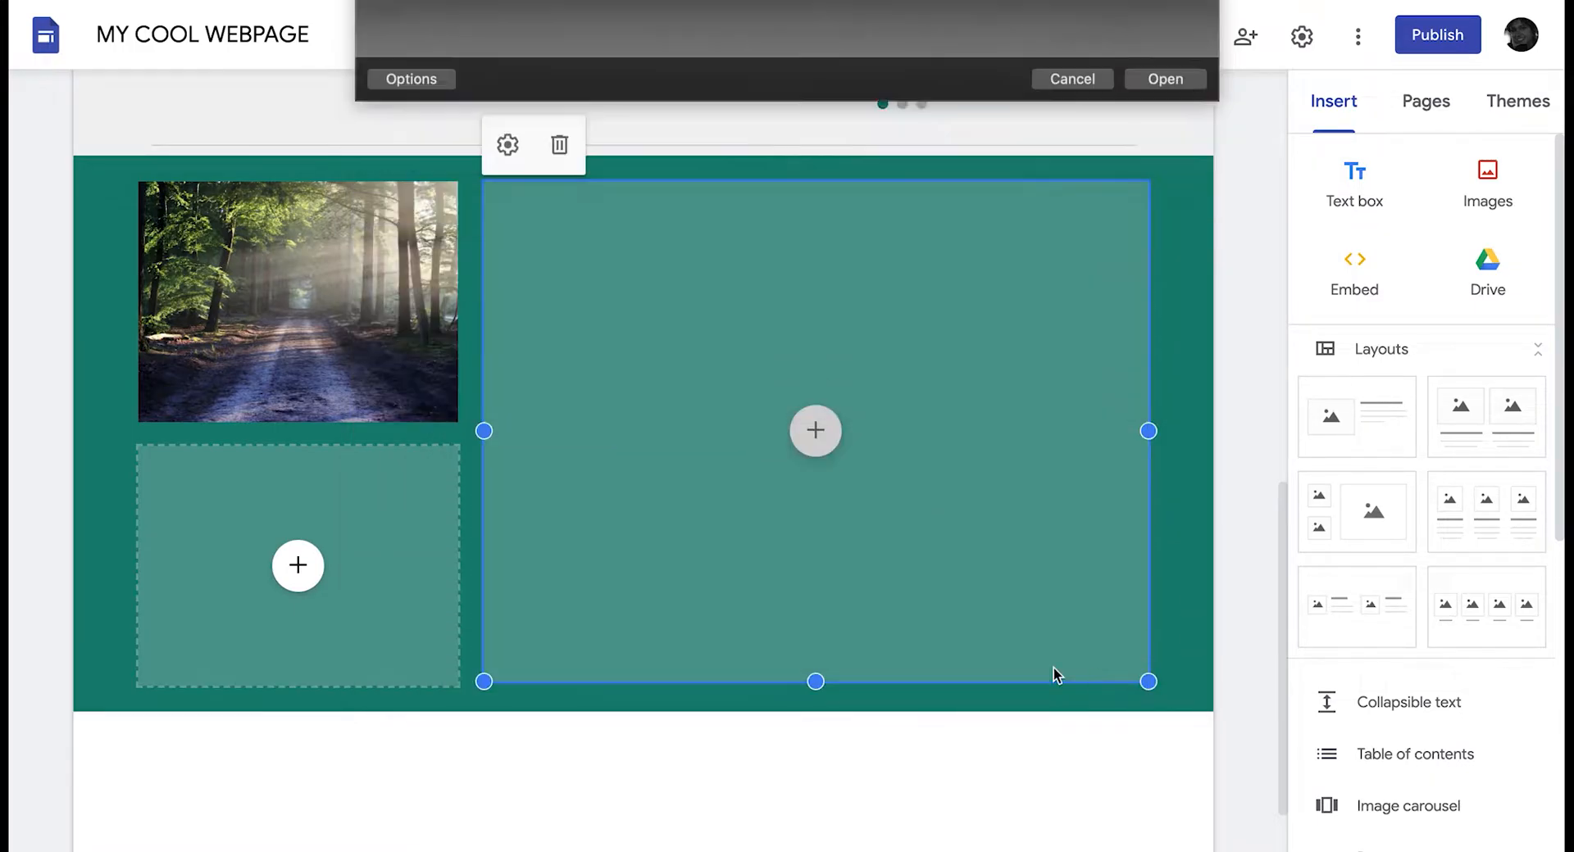
# Upload the forest image into the lower small placeholder of the three-image layout
pyautogui.click(297, 566)
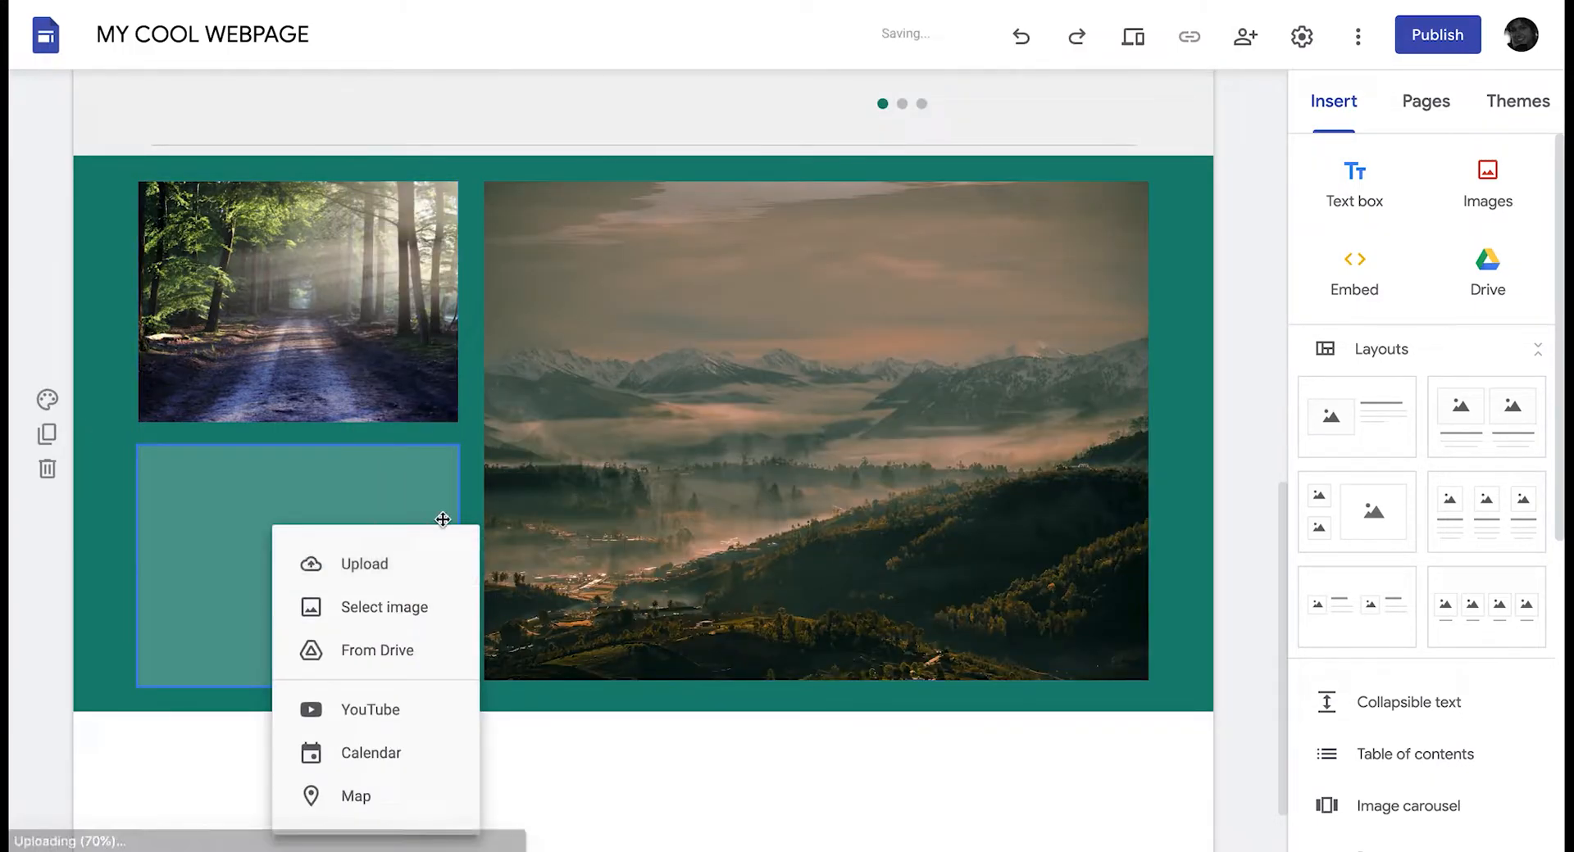
pyautogui.click(411, 565)
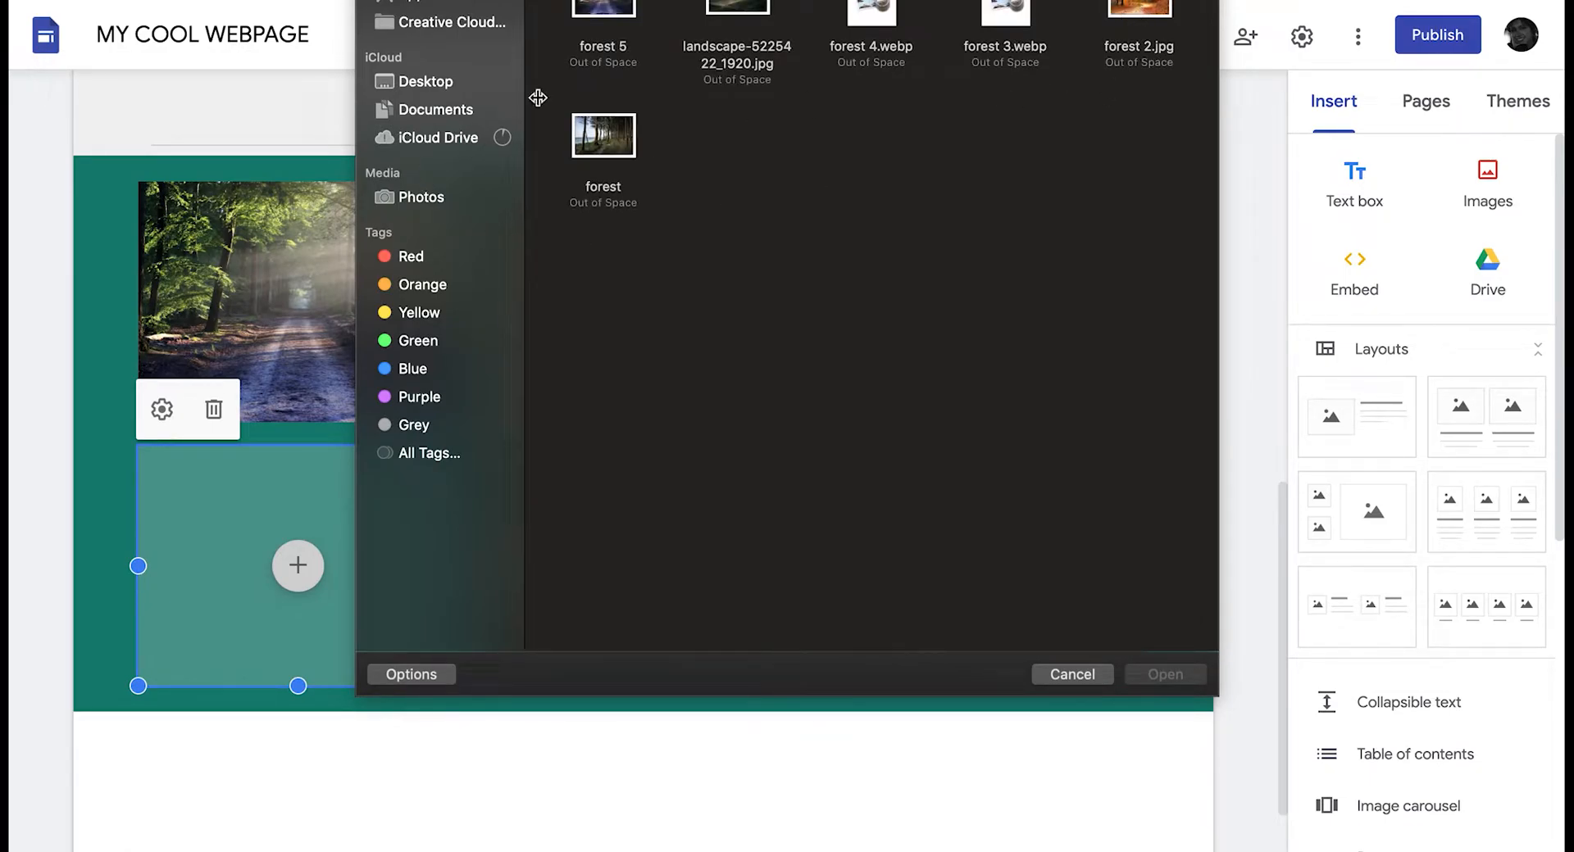
pyautogui.click(628, 128)
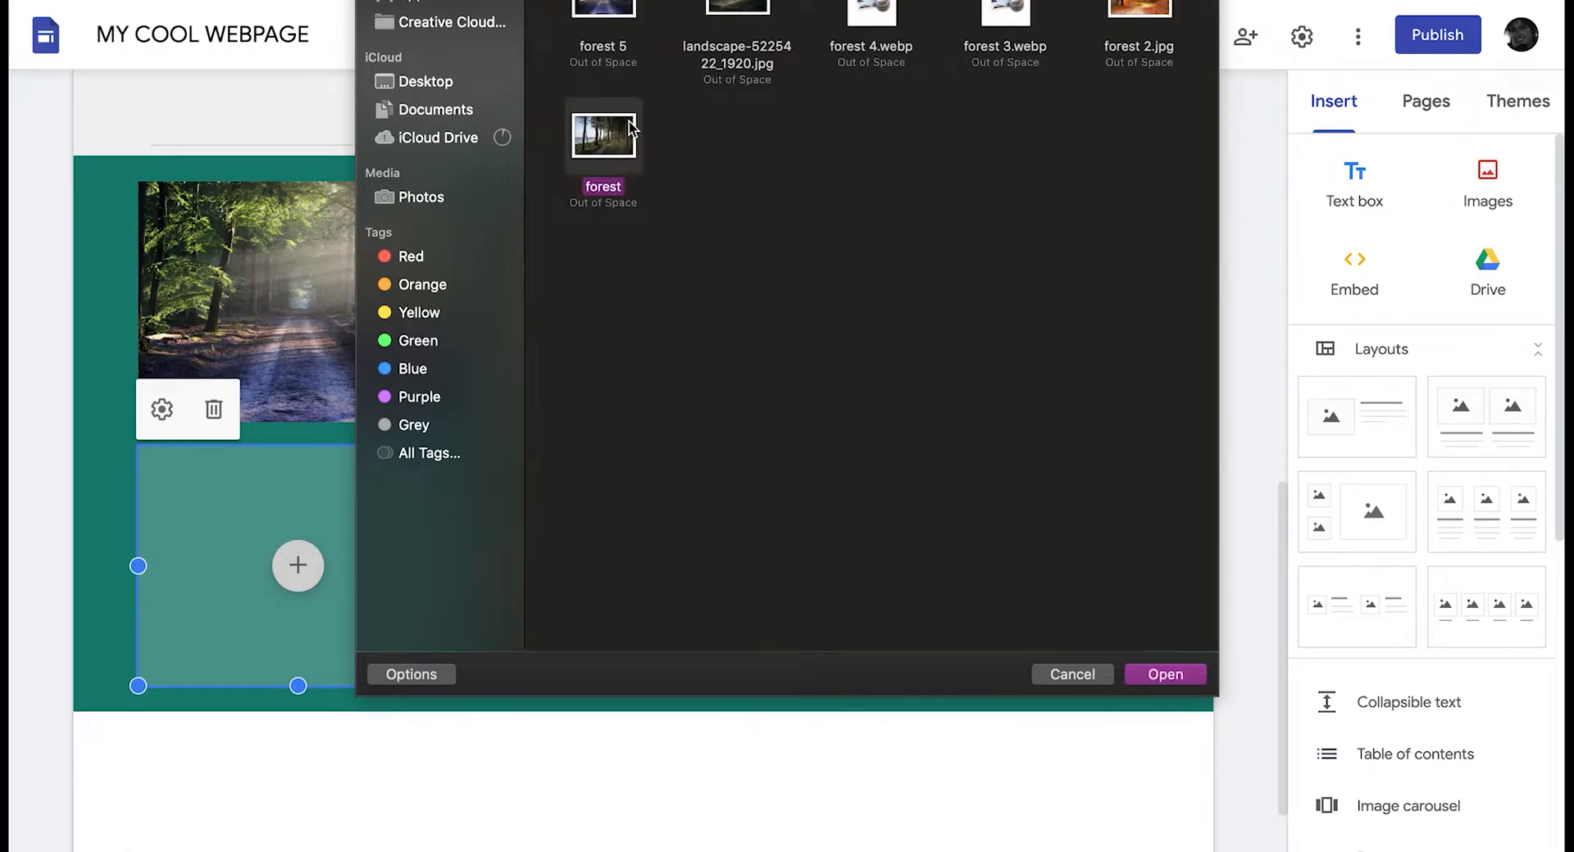
pyautogui.click(1191, 672)
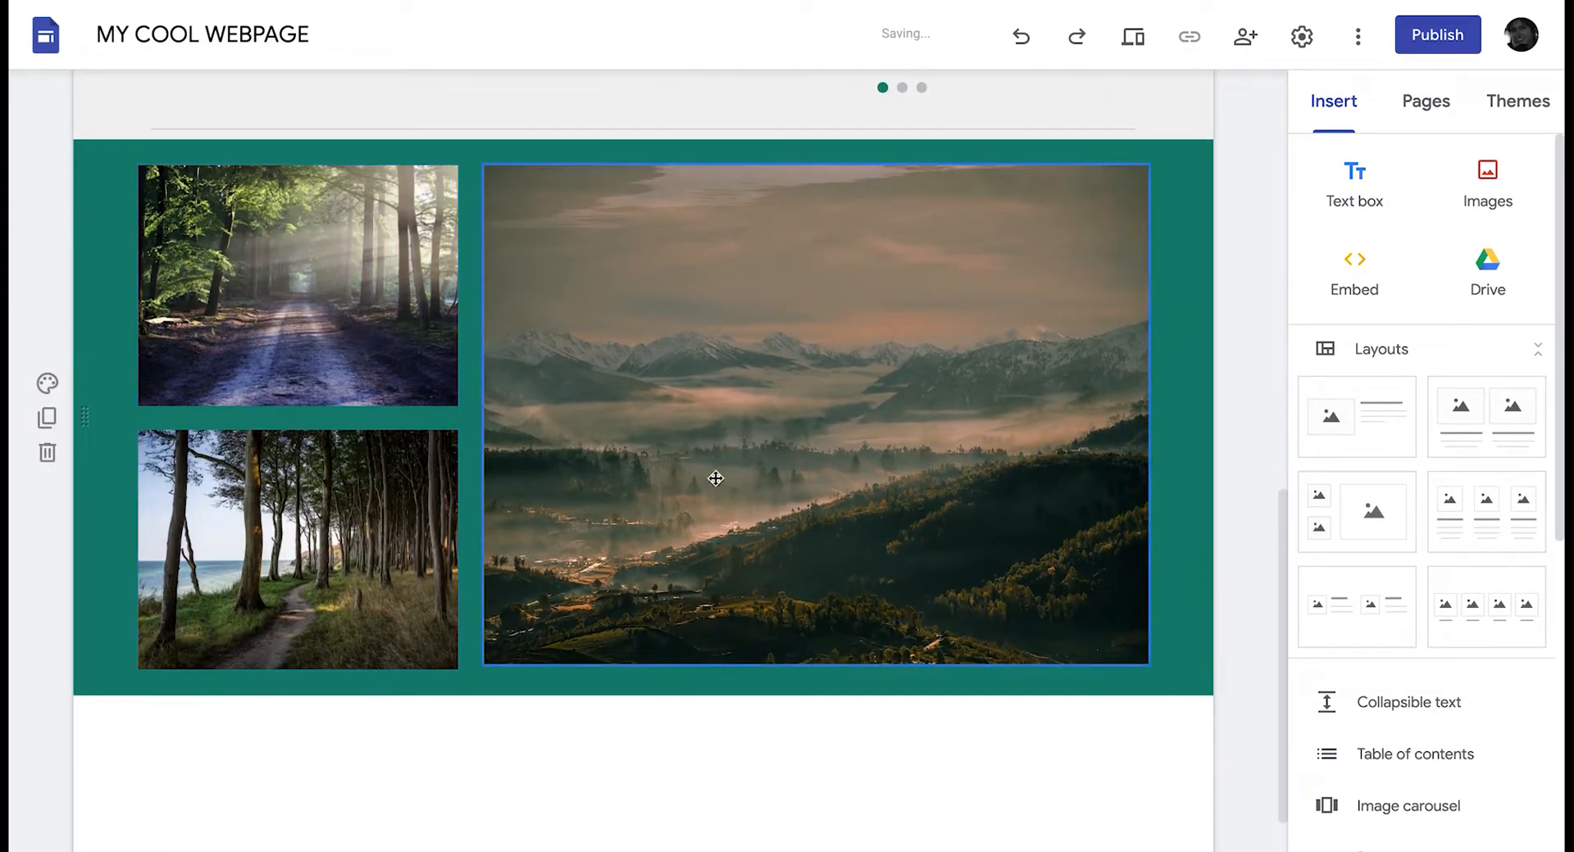
# Look over the finished home page and the other insertable elements, from collapsible text down to charts
pyautogui.scroll(-1, 28, 639)
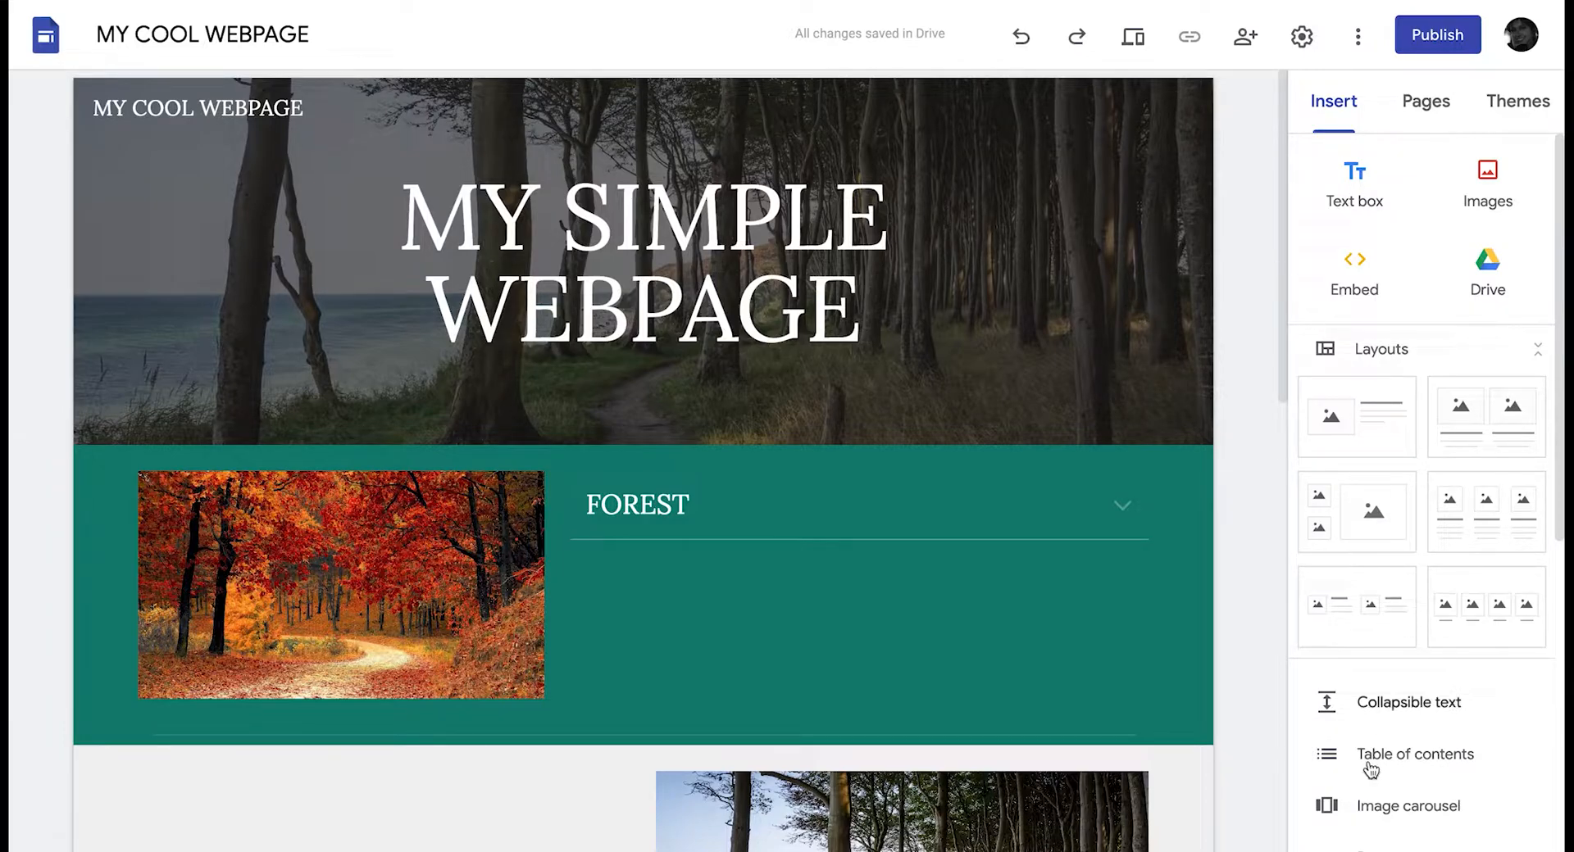
pyautogui.scroll(-2, 1366, 775)
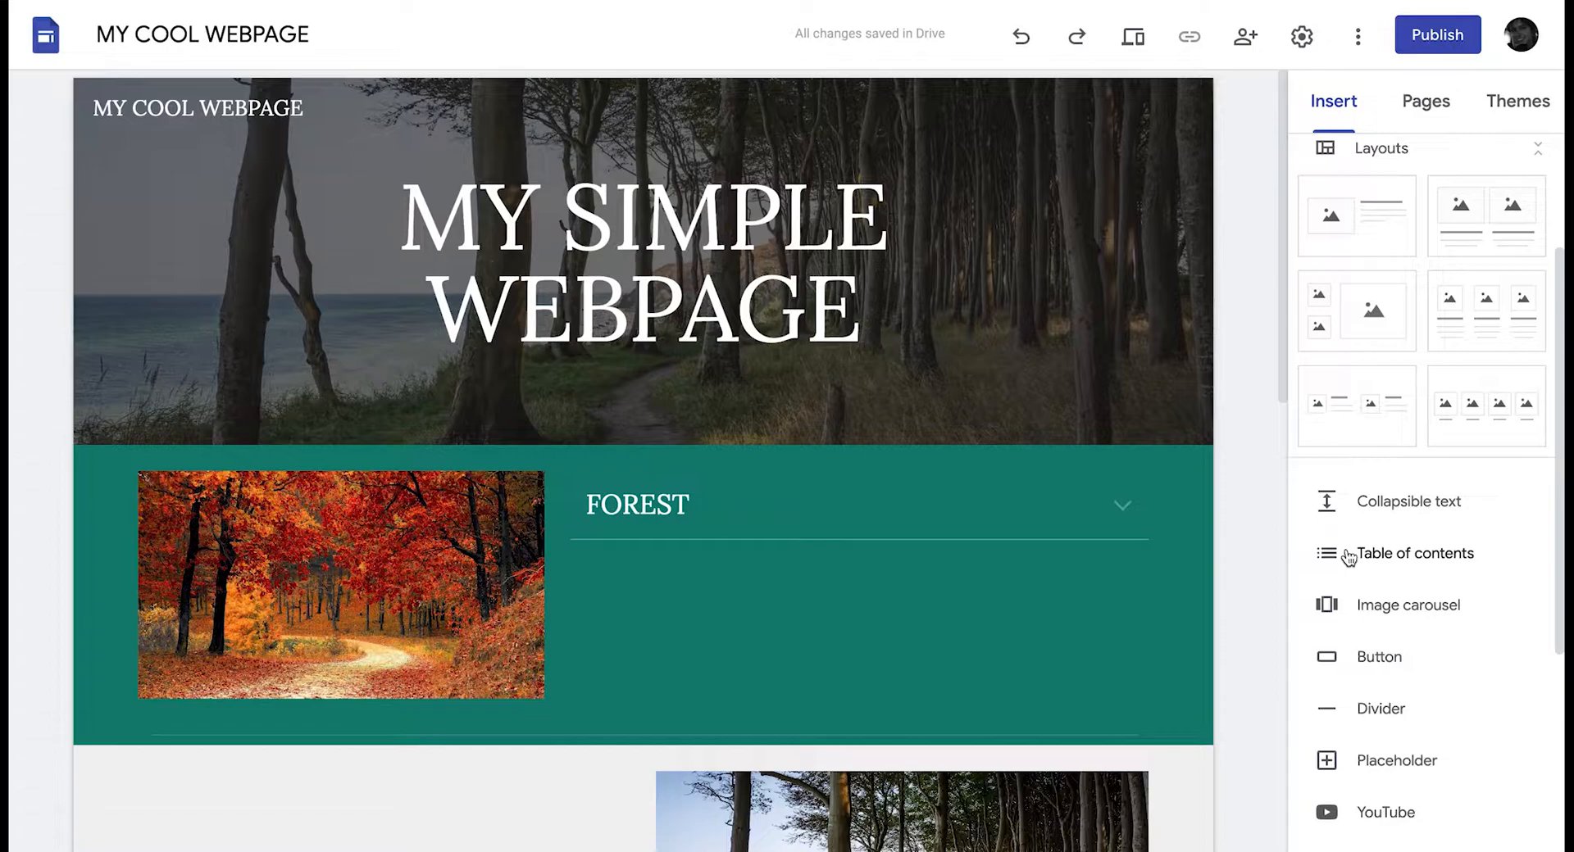
pyautogui.scroll(-1, 1363, 649)
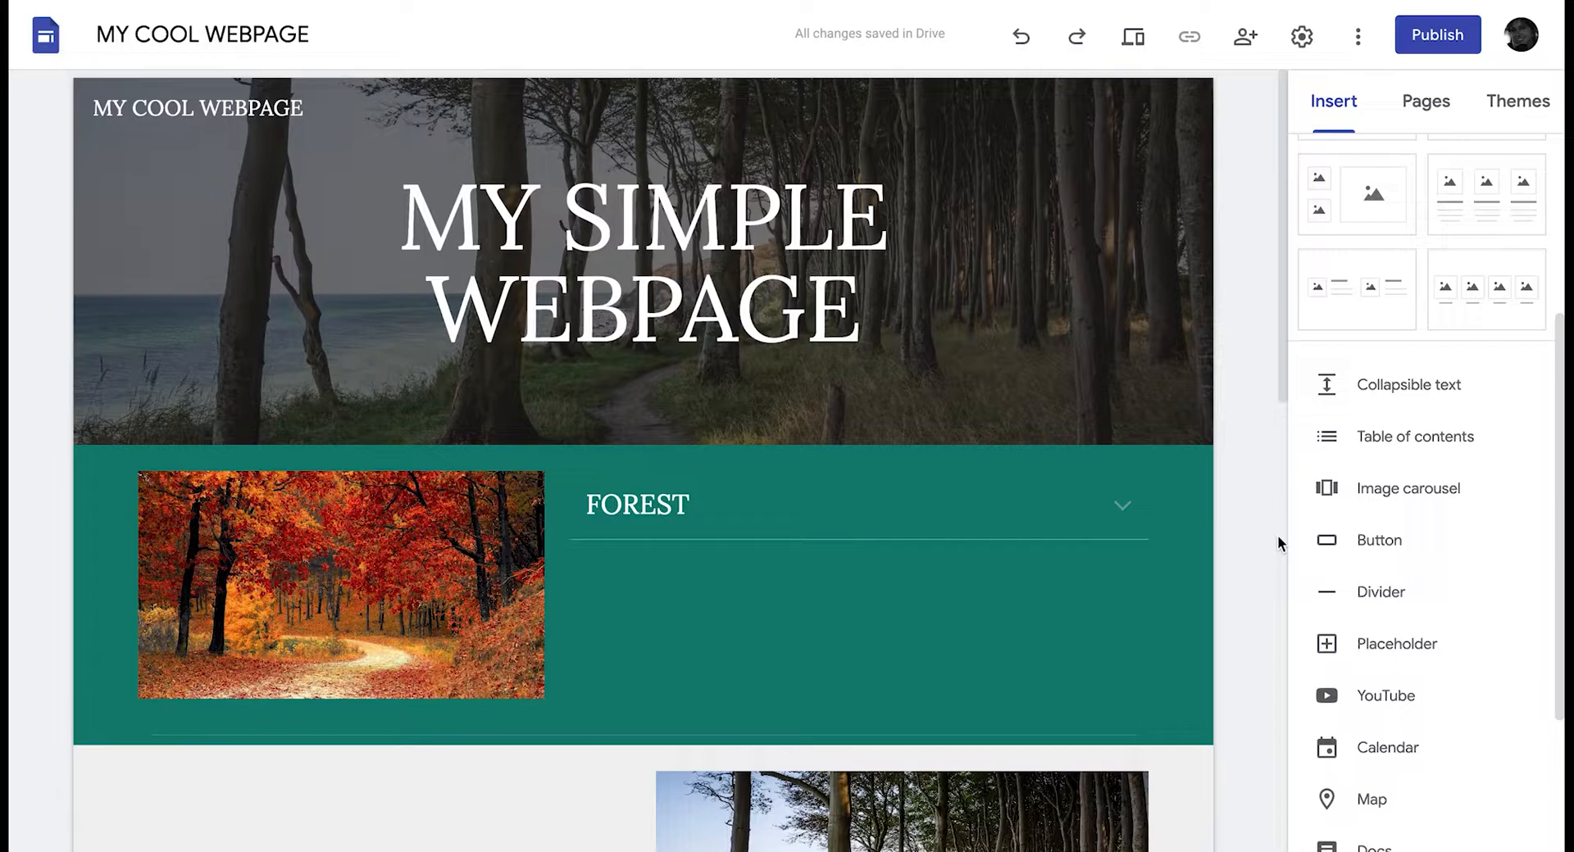
pyautogui.scroll(-1, 1397, 767)
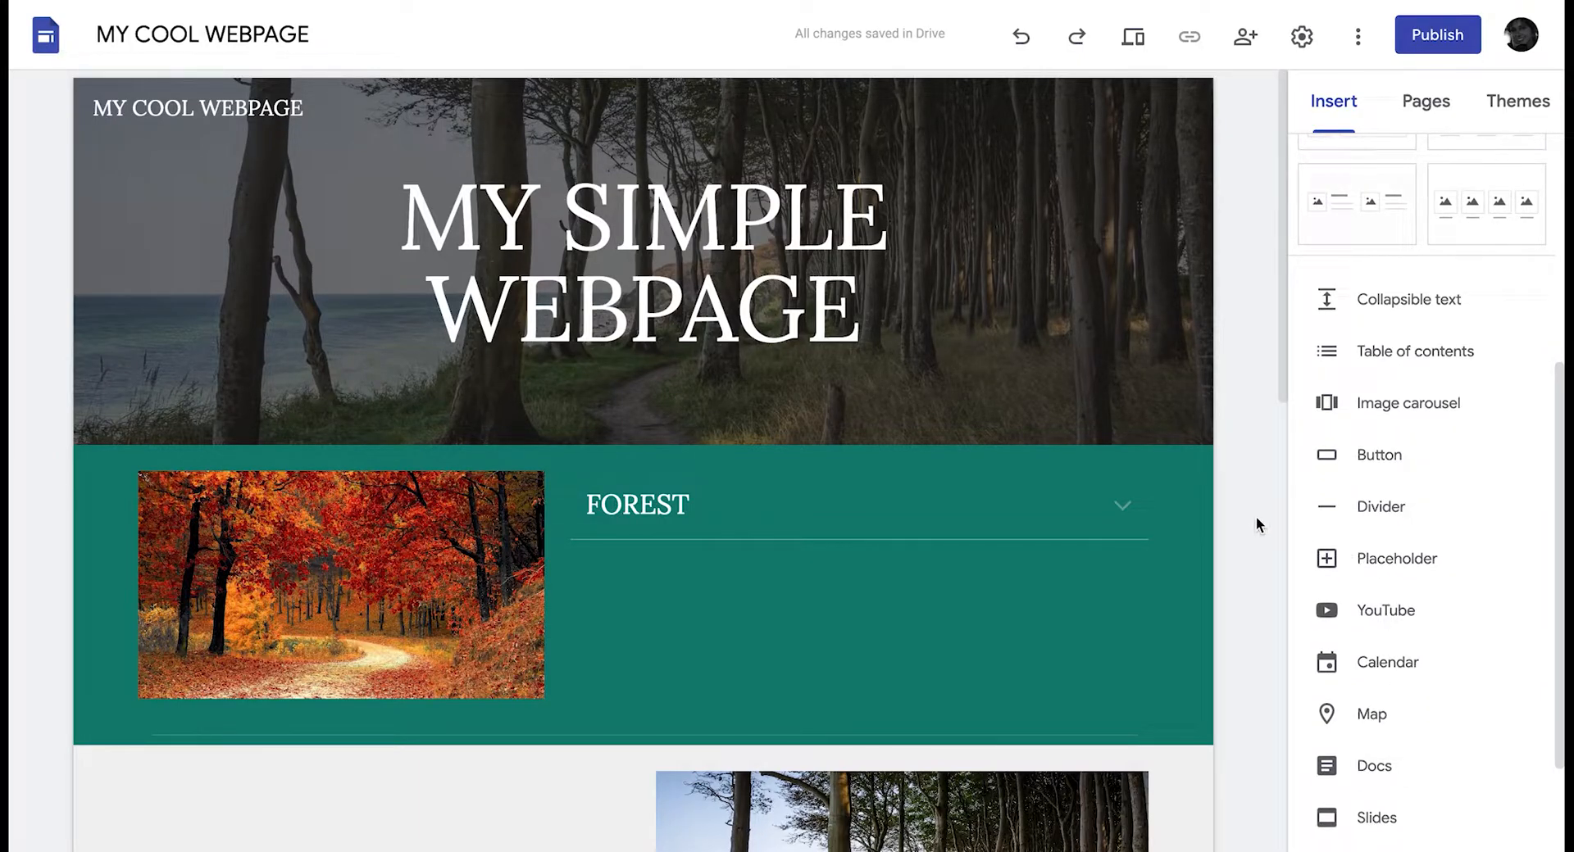
pyautogui.scroll(-2, 1441, 636)
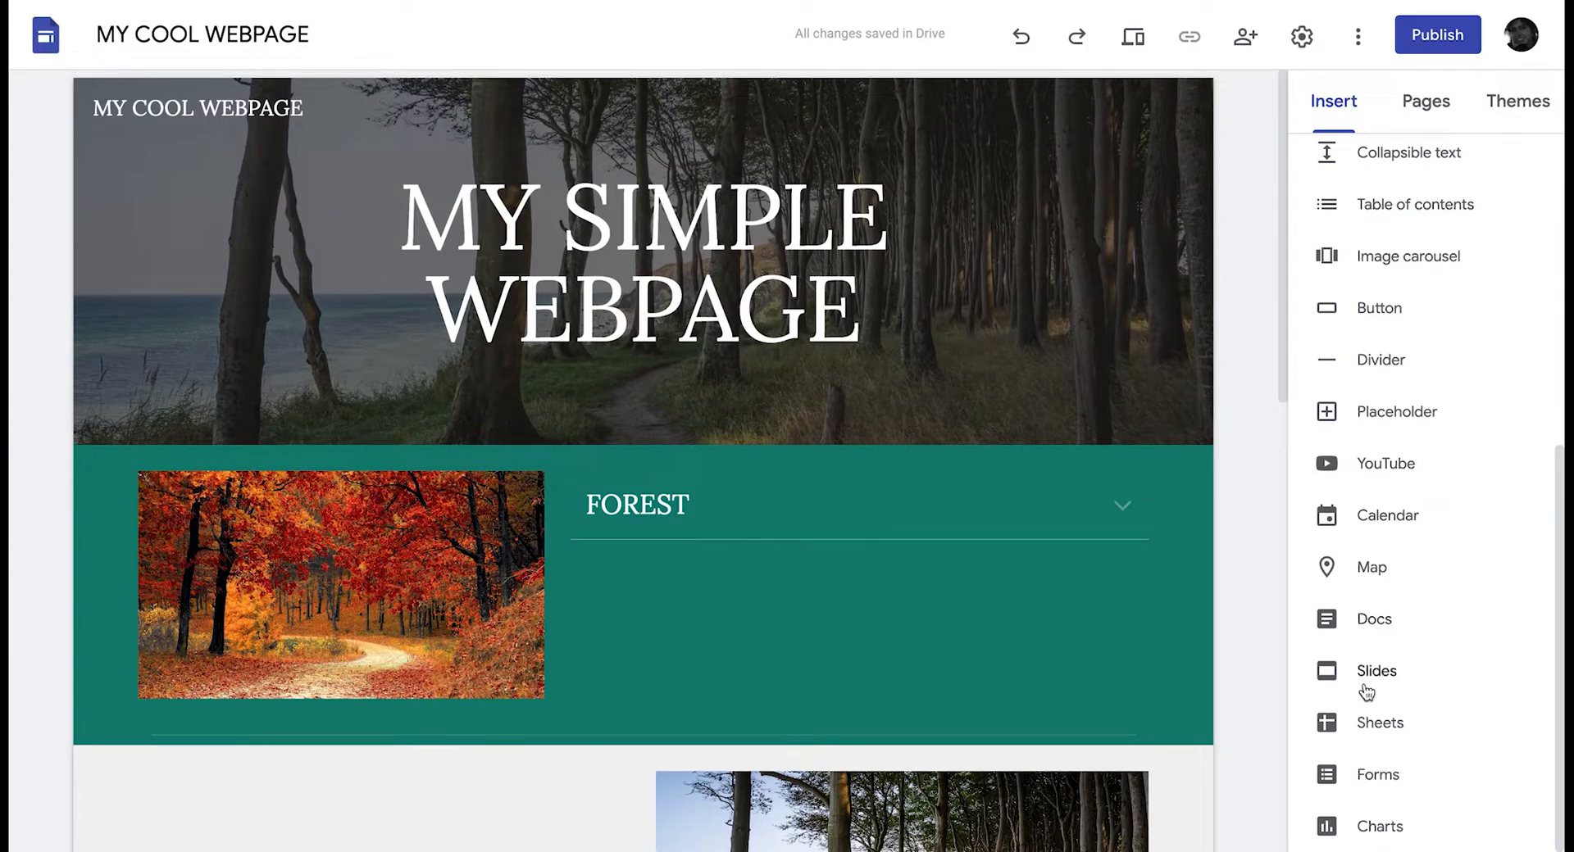
pyautogui.scroll(7, 1423, 332)
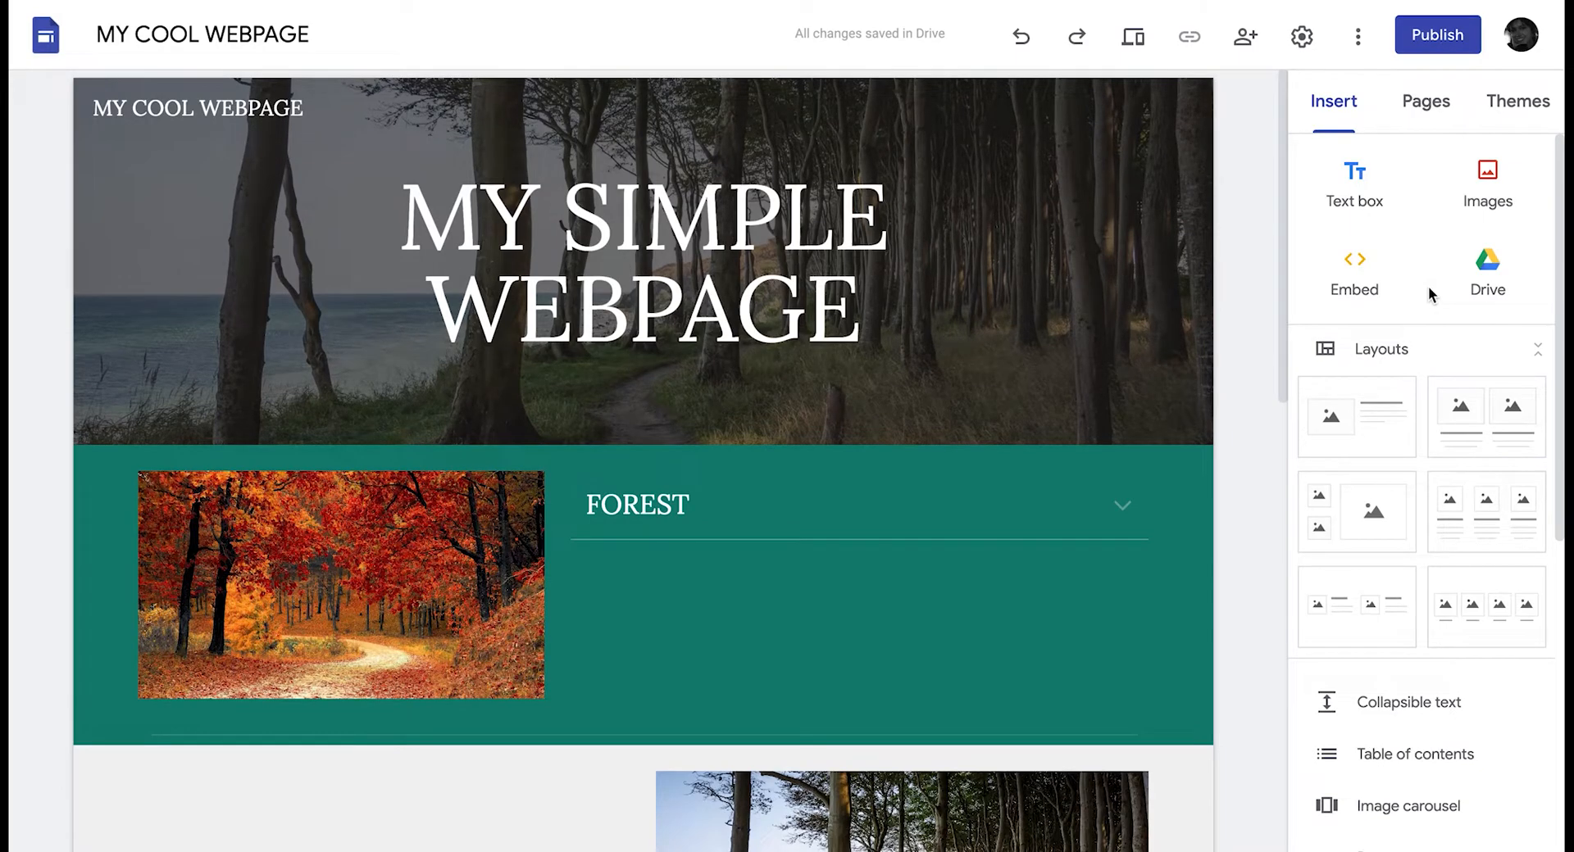
# Add a new page named Types of forests to the site
pyautogui.click(1434, 115)
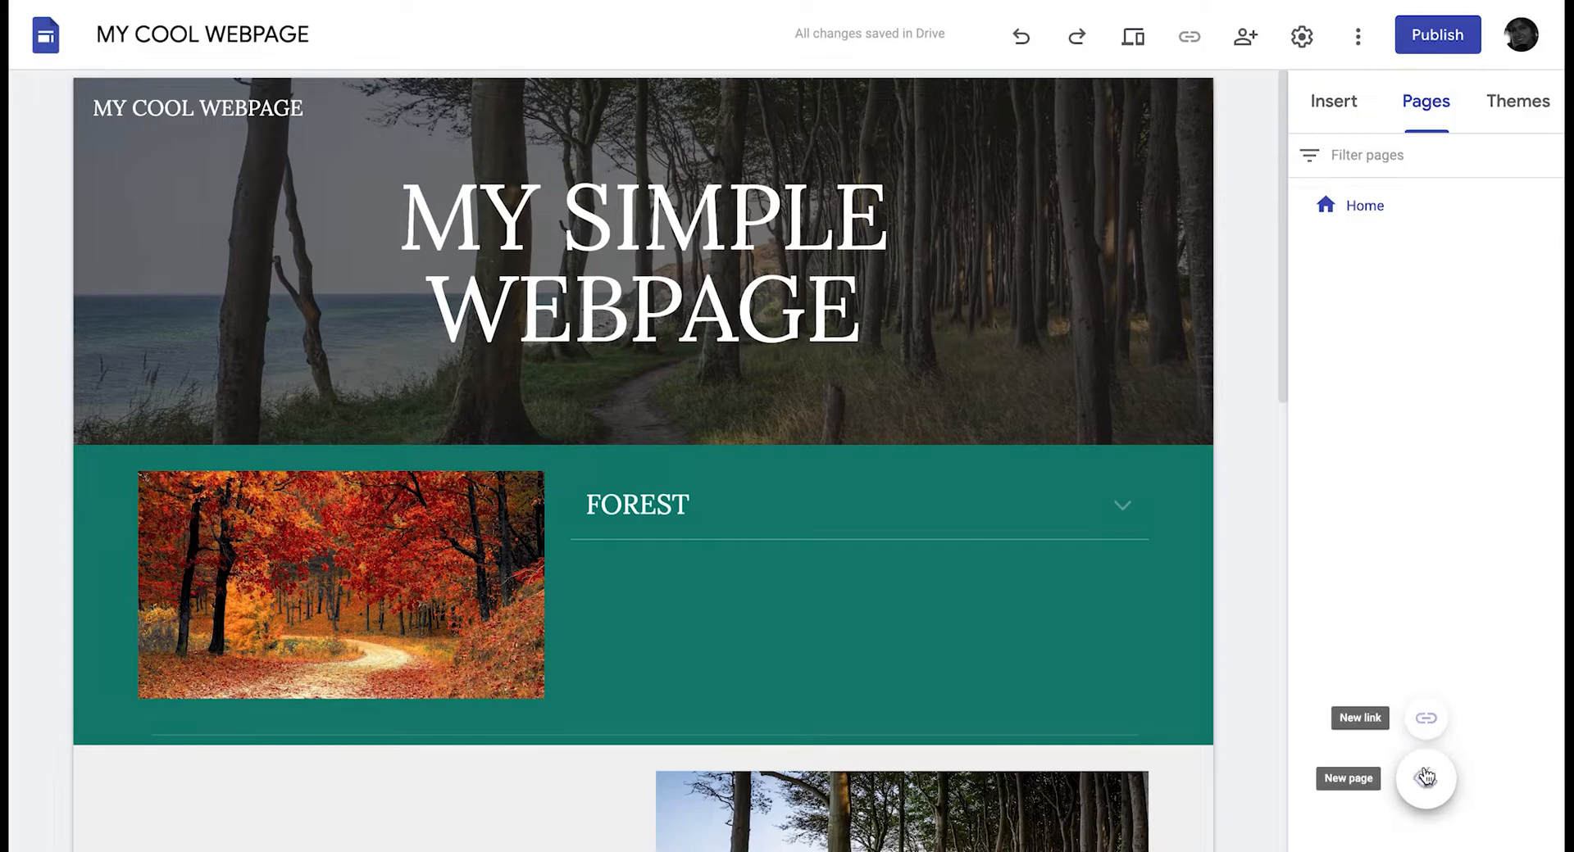
pyautogui.click(1427, 778)
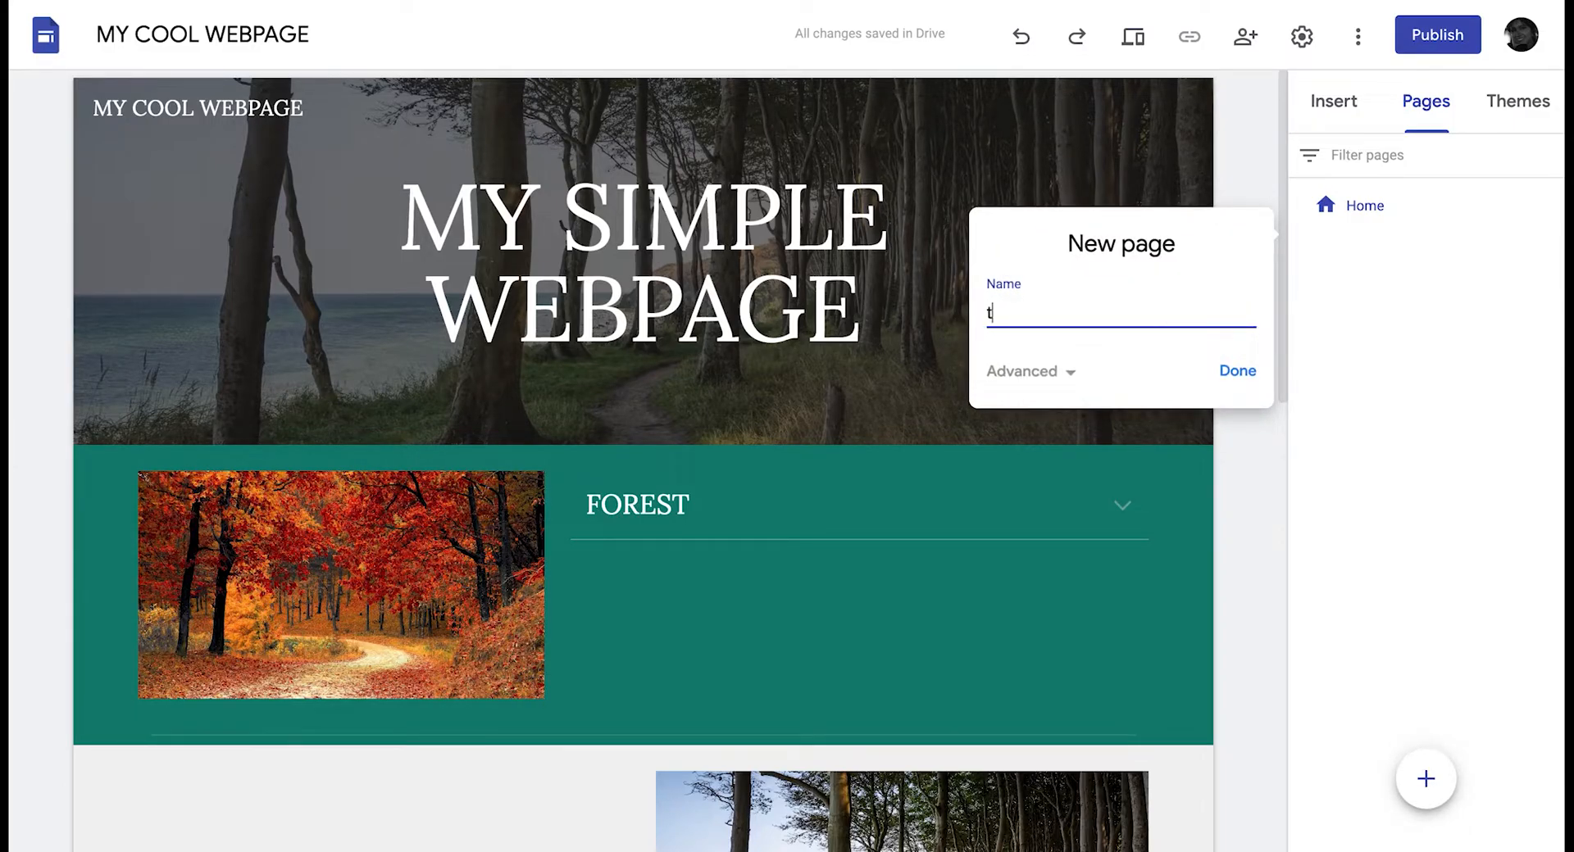
pyautogui.write('tpes')
pyautogui.press('BackSpace')
pyautogui.press('BackSpace')
pyautogui.press('BackSpace')
pyautogui.press('BackSpace')
pyautogui.press('BackSpace')
pyautogui.write('Types o')
pyautogui.write('f forests')
pyautogui.press('Return')
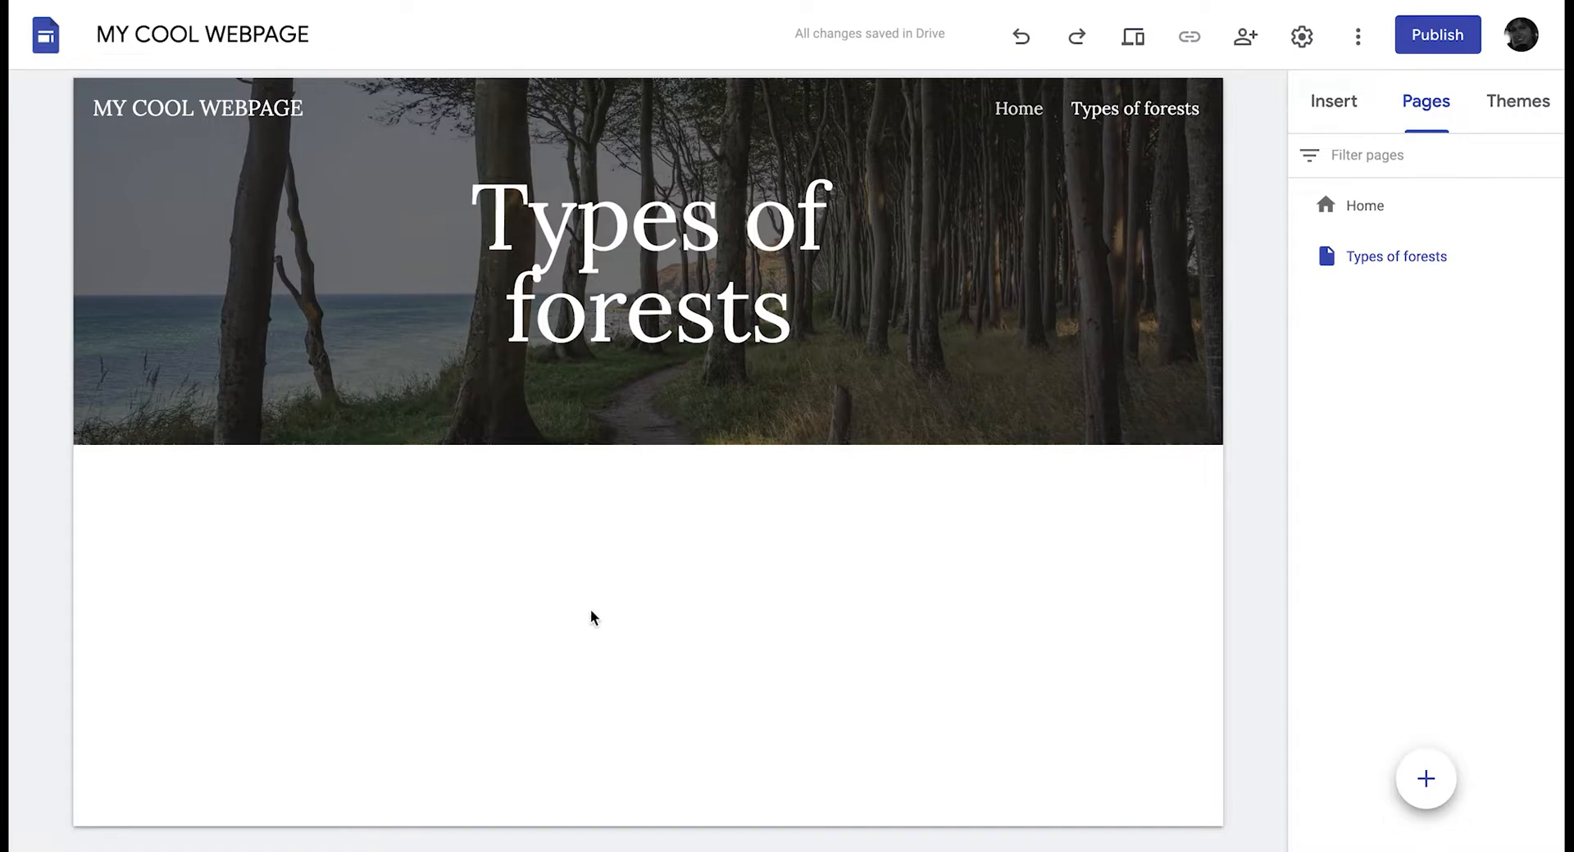
# Add the layout with two side-by-side images and captions to the Types of forests page
pyautogui.click(1334, 101)
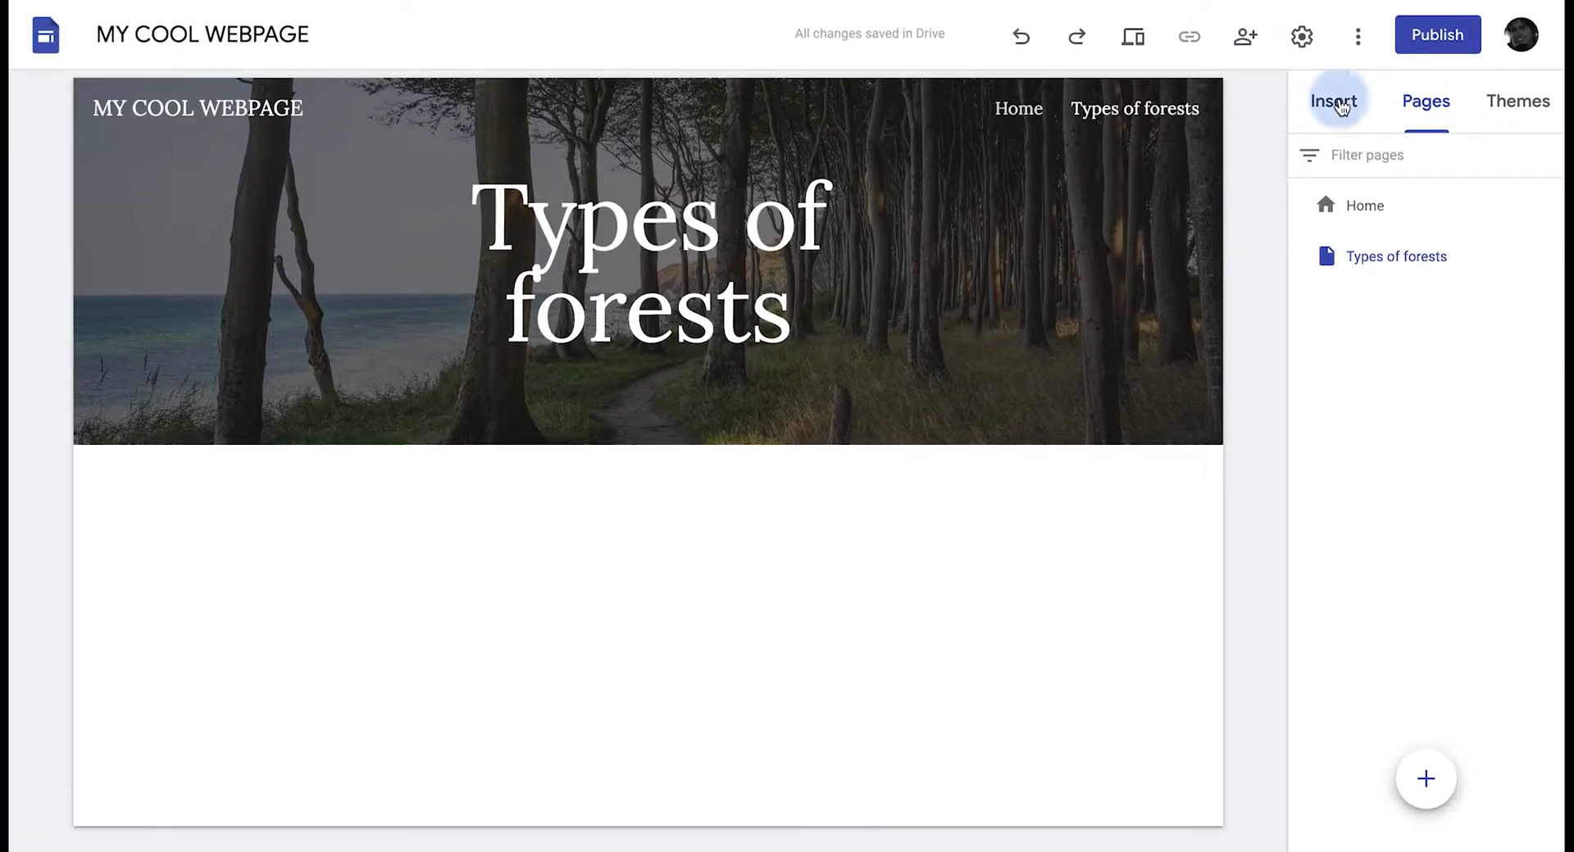
pyautogui.scroll(-2, 1332, 602)
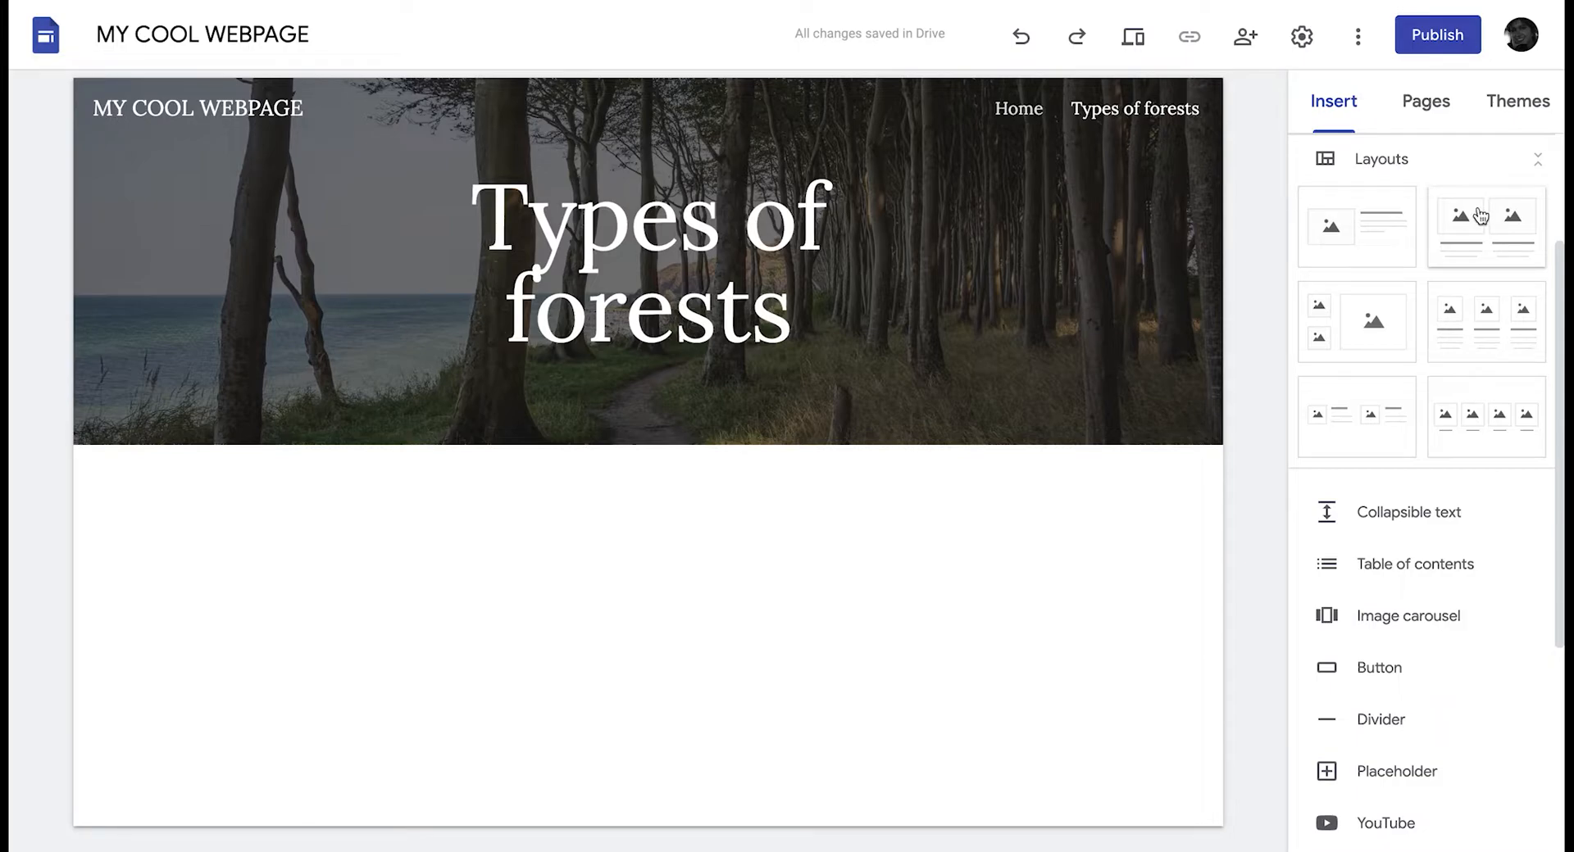
pyautogui.click(1438, 229)
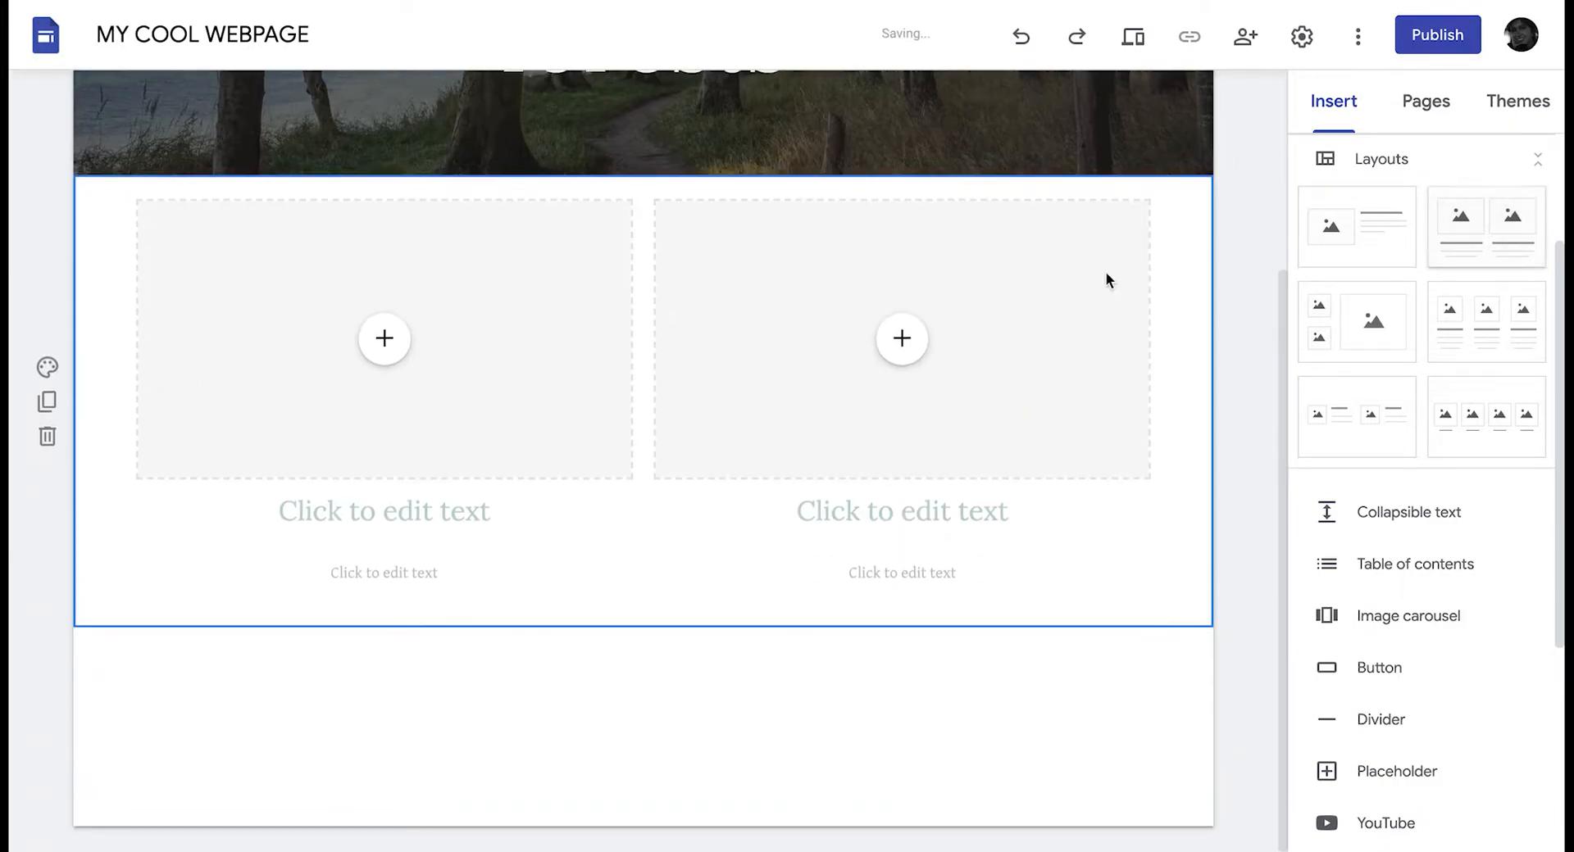
# Upload the forest image into the first placeholder and forest 2.jpg into the second placeholder
pyautogui.click(384, 338)
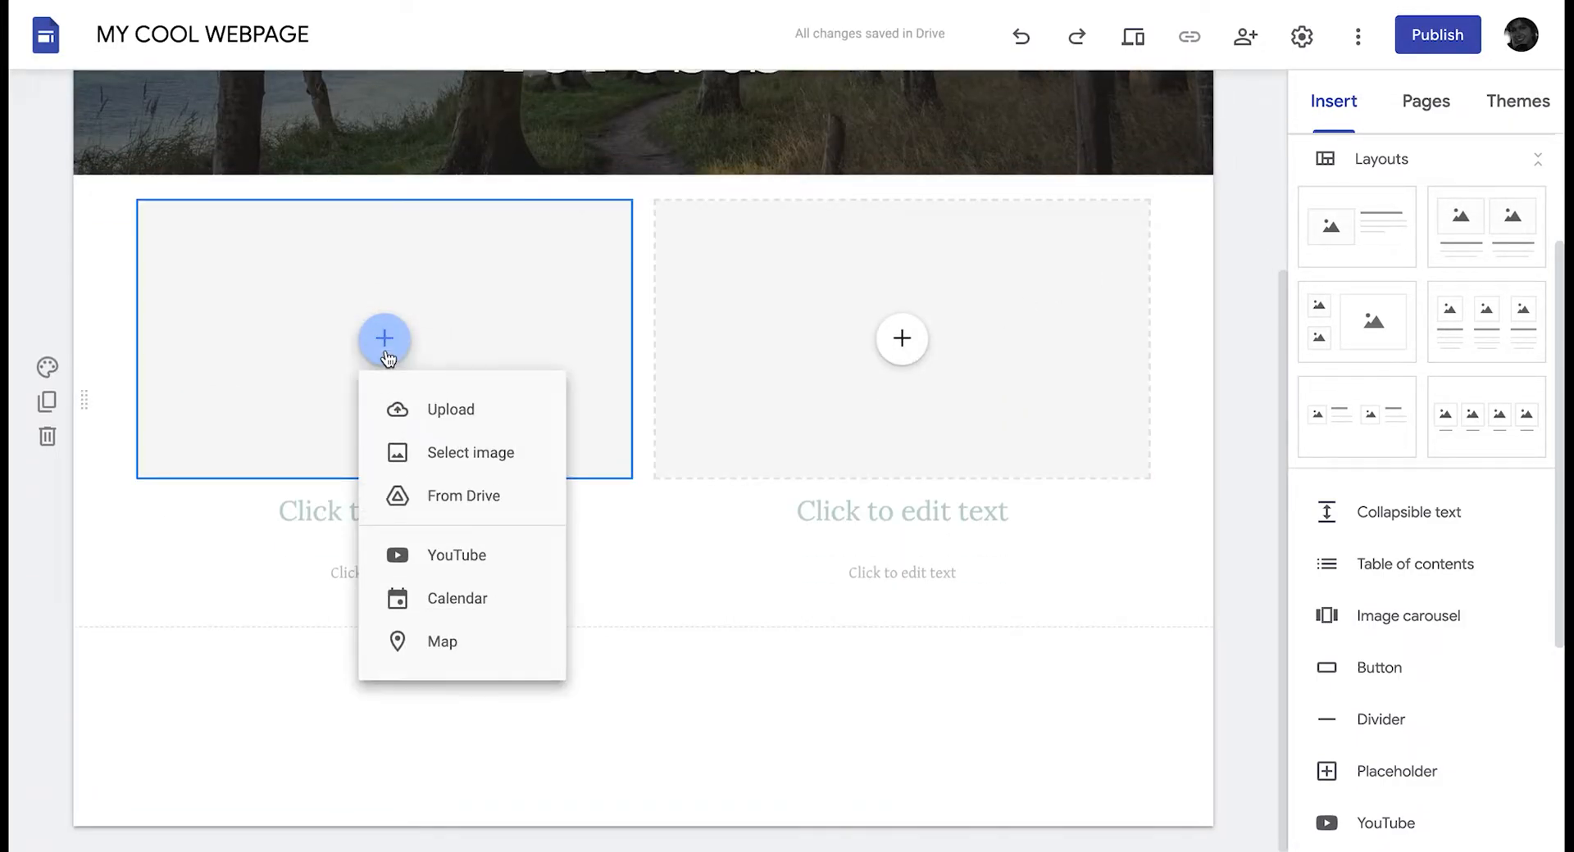
pyautogui.click(419, 410)
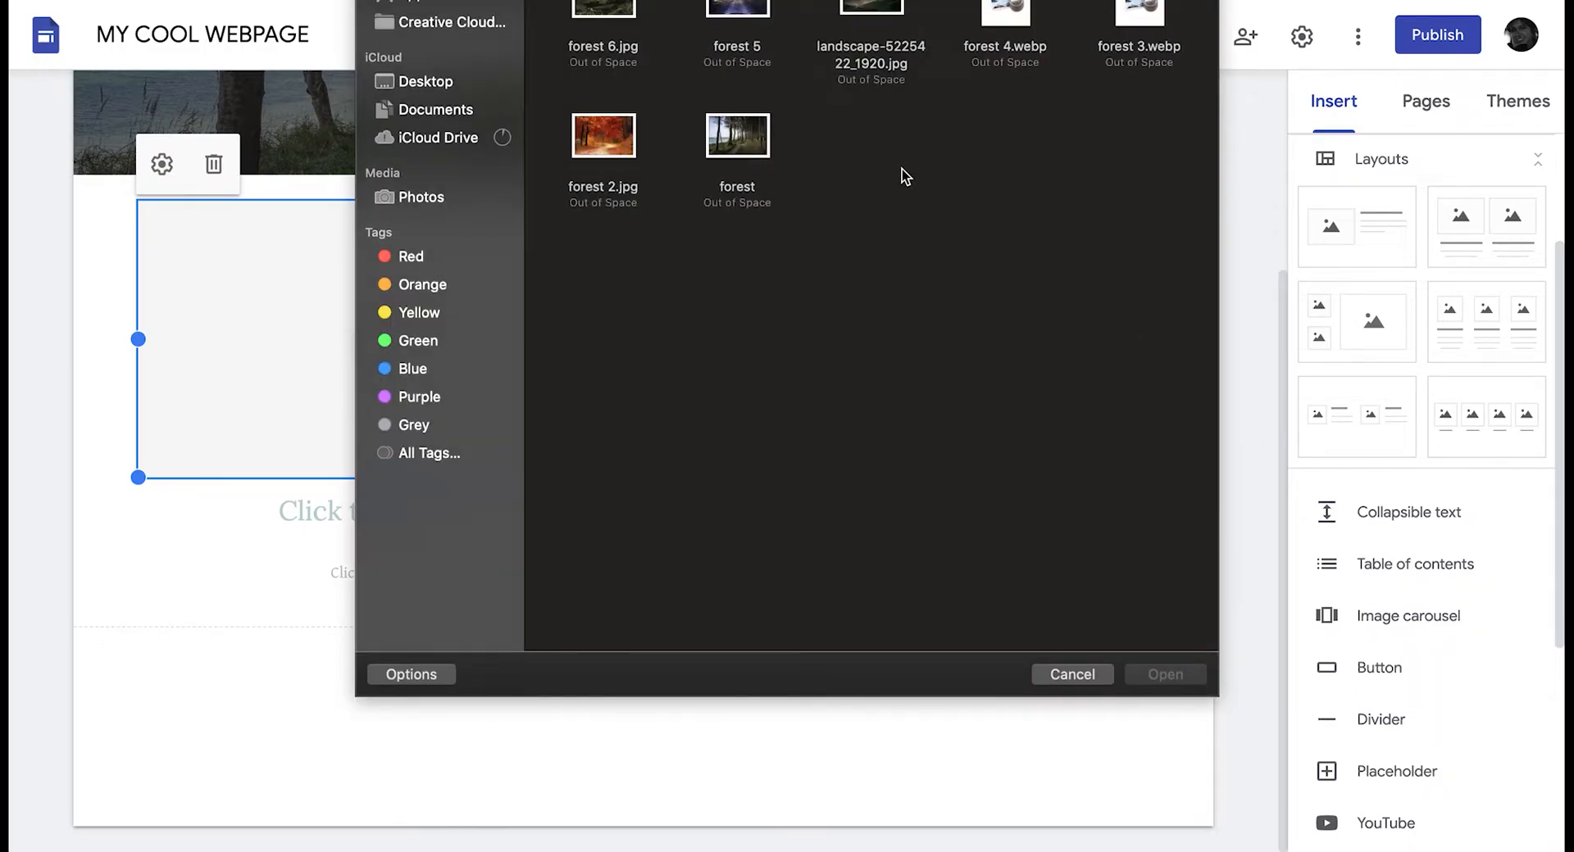
pyautogui.click(727, 127)
pyautogui.doubleClick(727, 127)
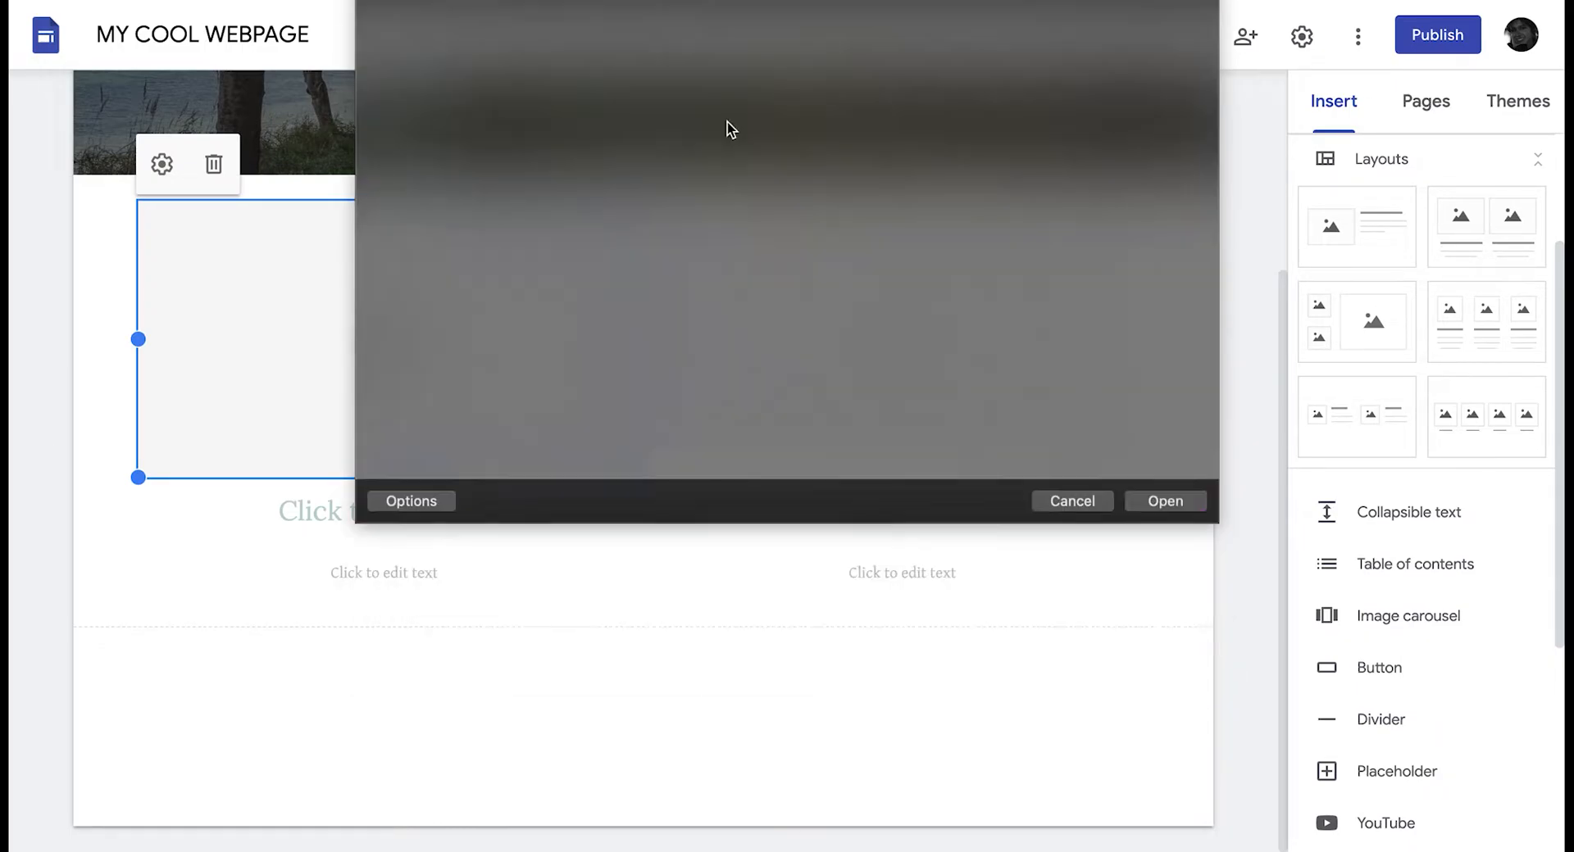
pyautogui.click(915, 365)
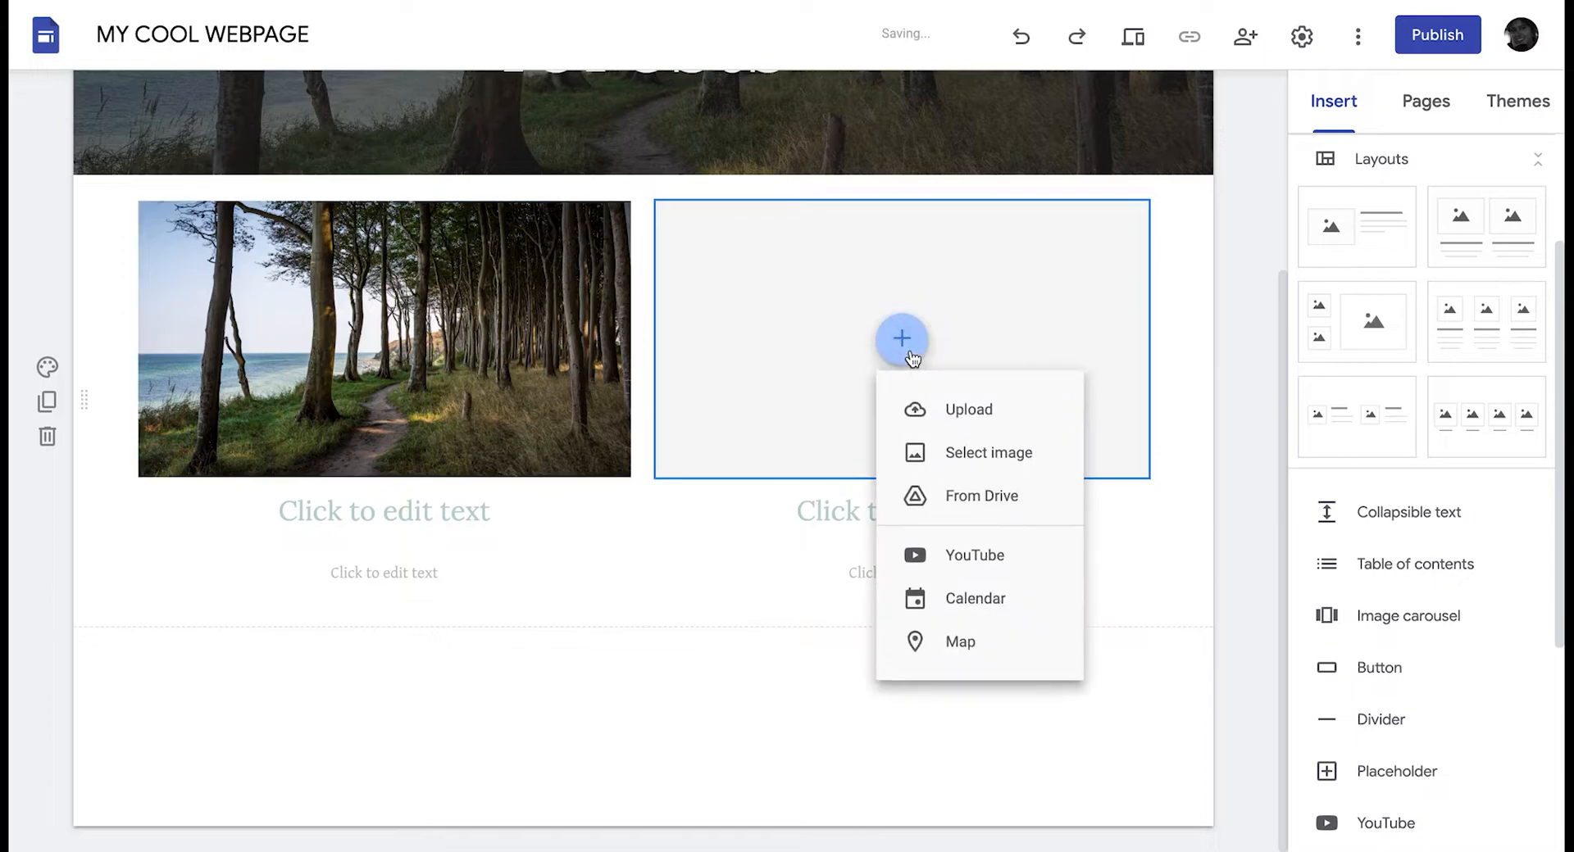
pyautogui.click(951, 410)
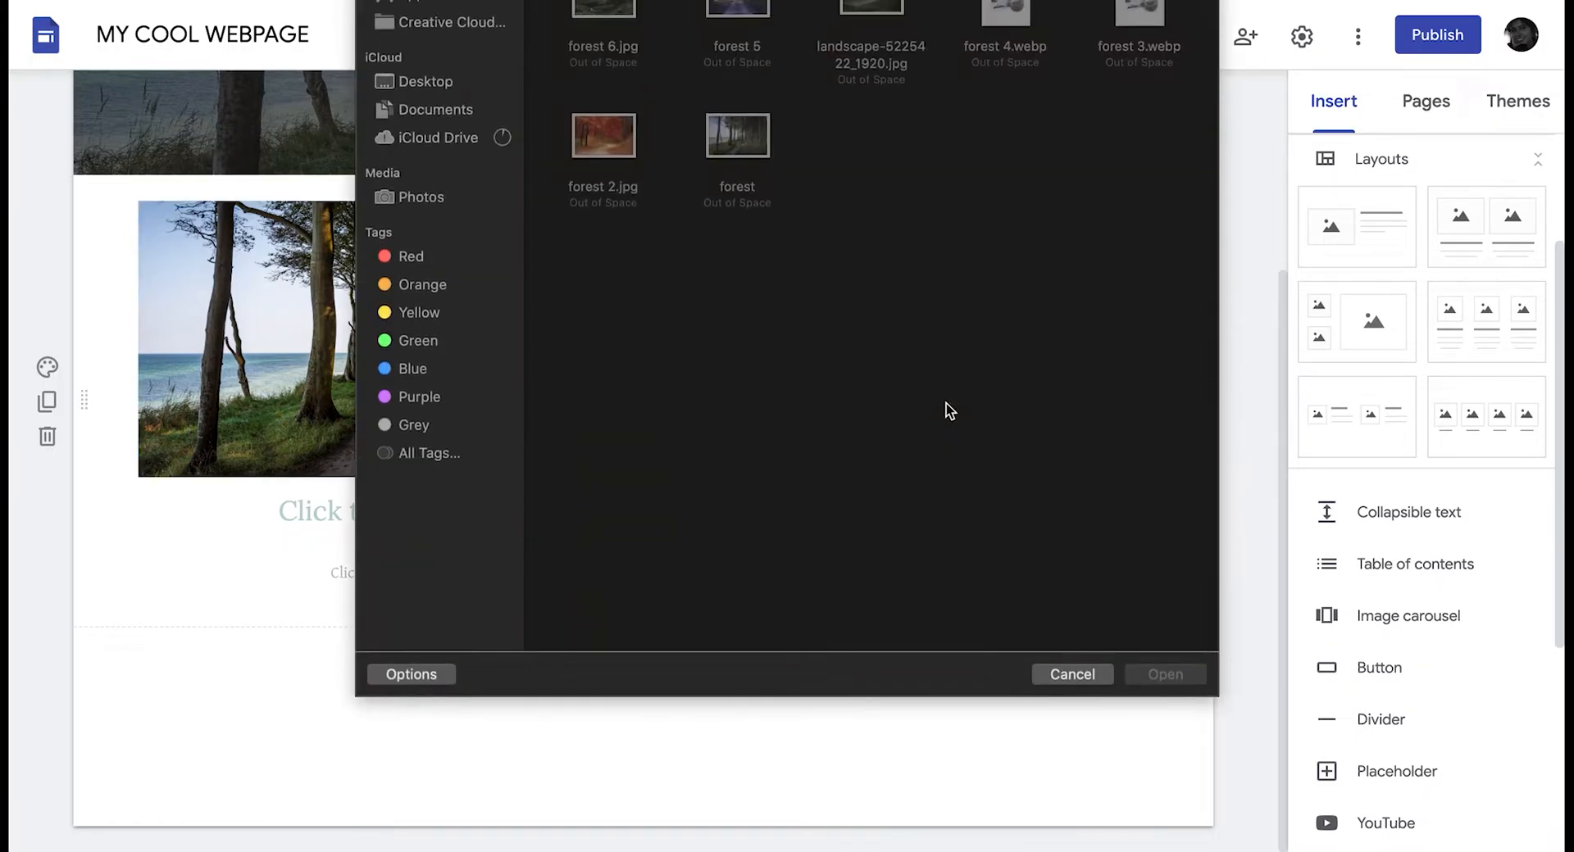
pyautogui.doubleClick(610, 144)
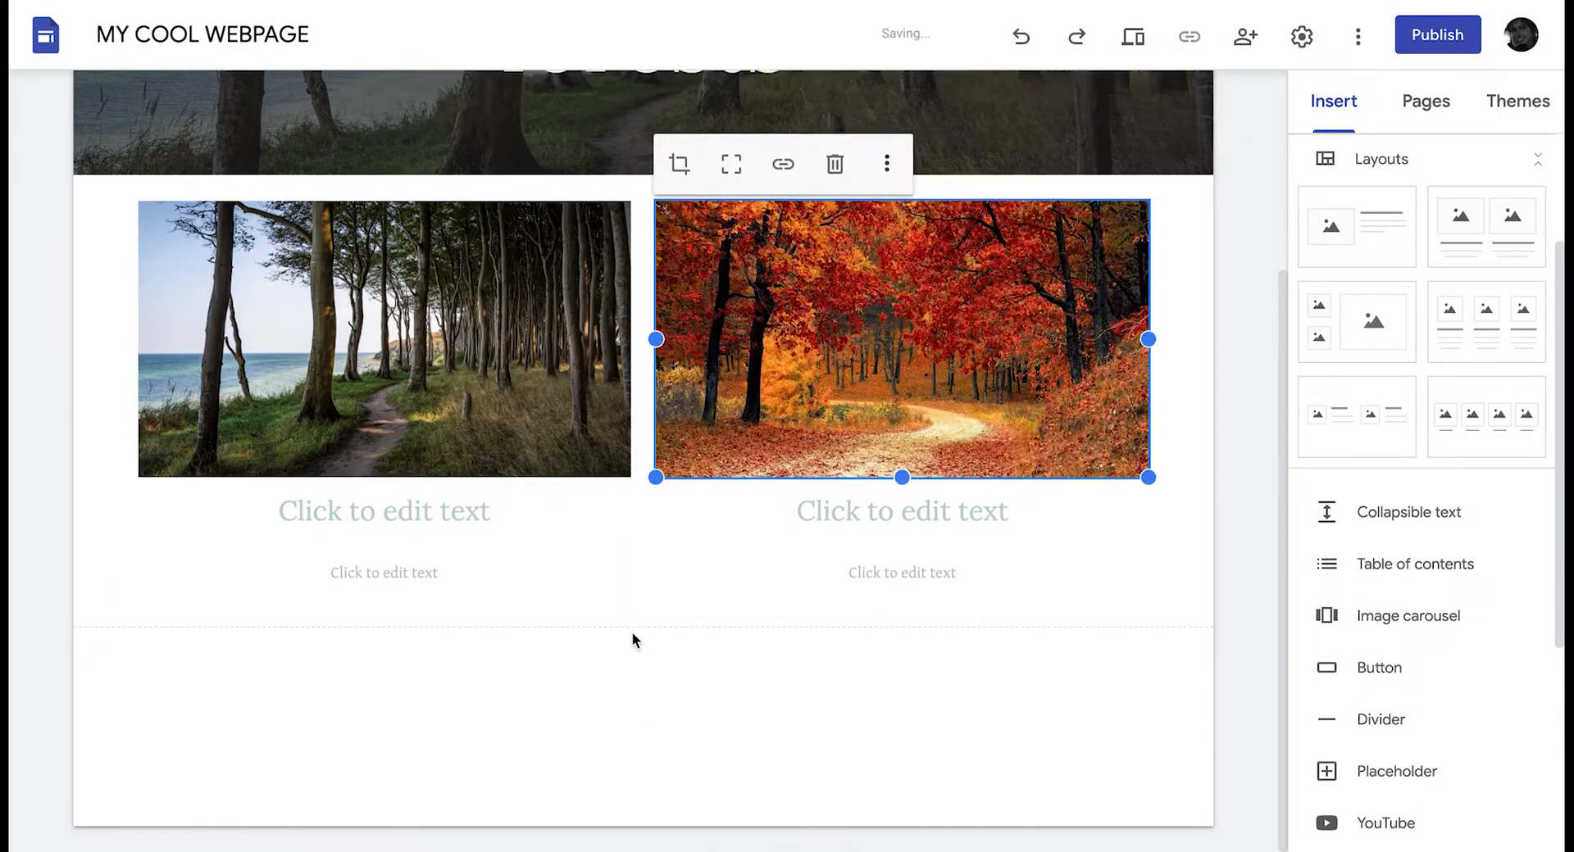
# Delete the heading and body text boxes beneath the autumn forest image
pyautogui.click(865, 528)
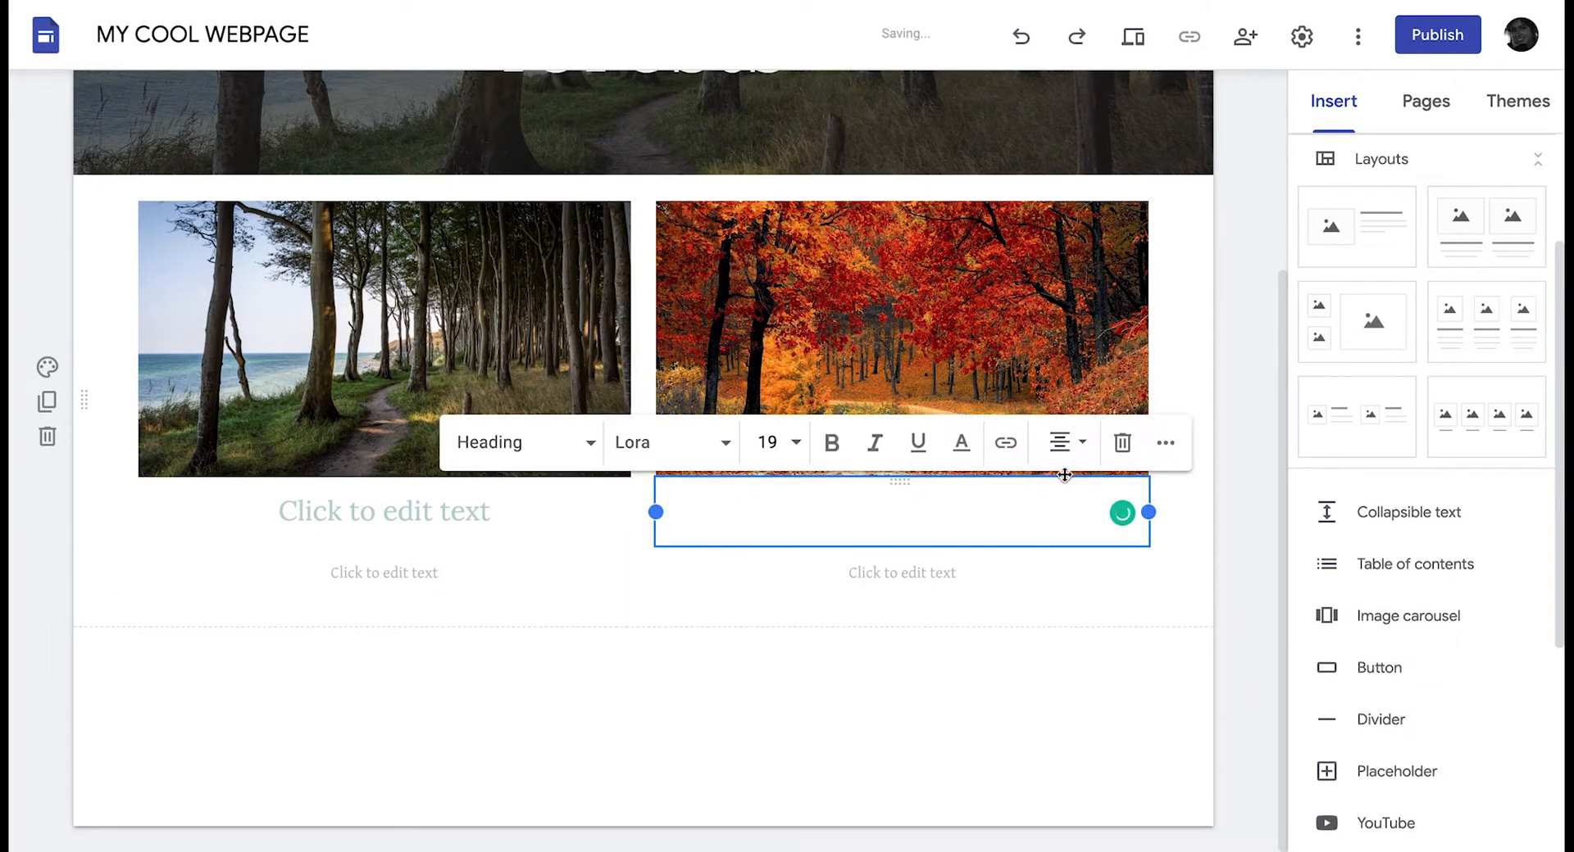
pyautogui.click(1121, 442)
pyautogui.click(945, 511)
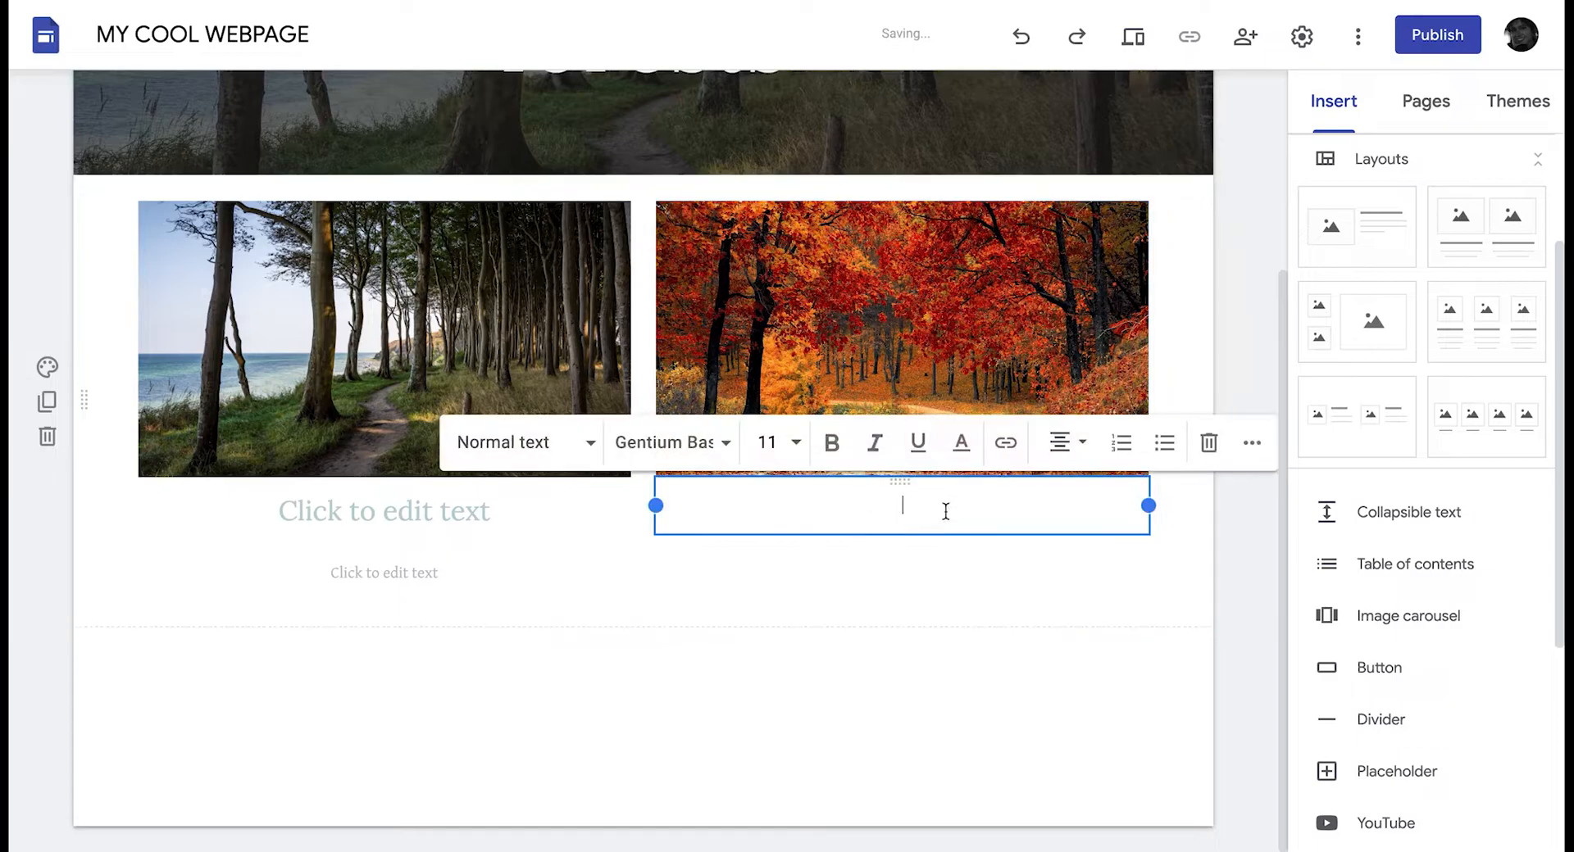
pyautogui.click(1208, 443)
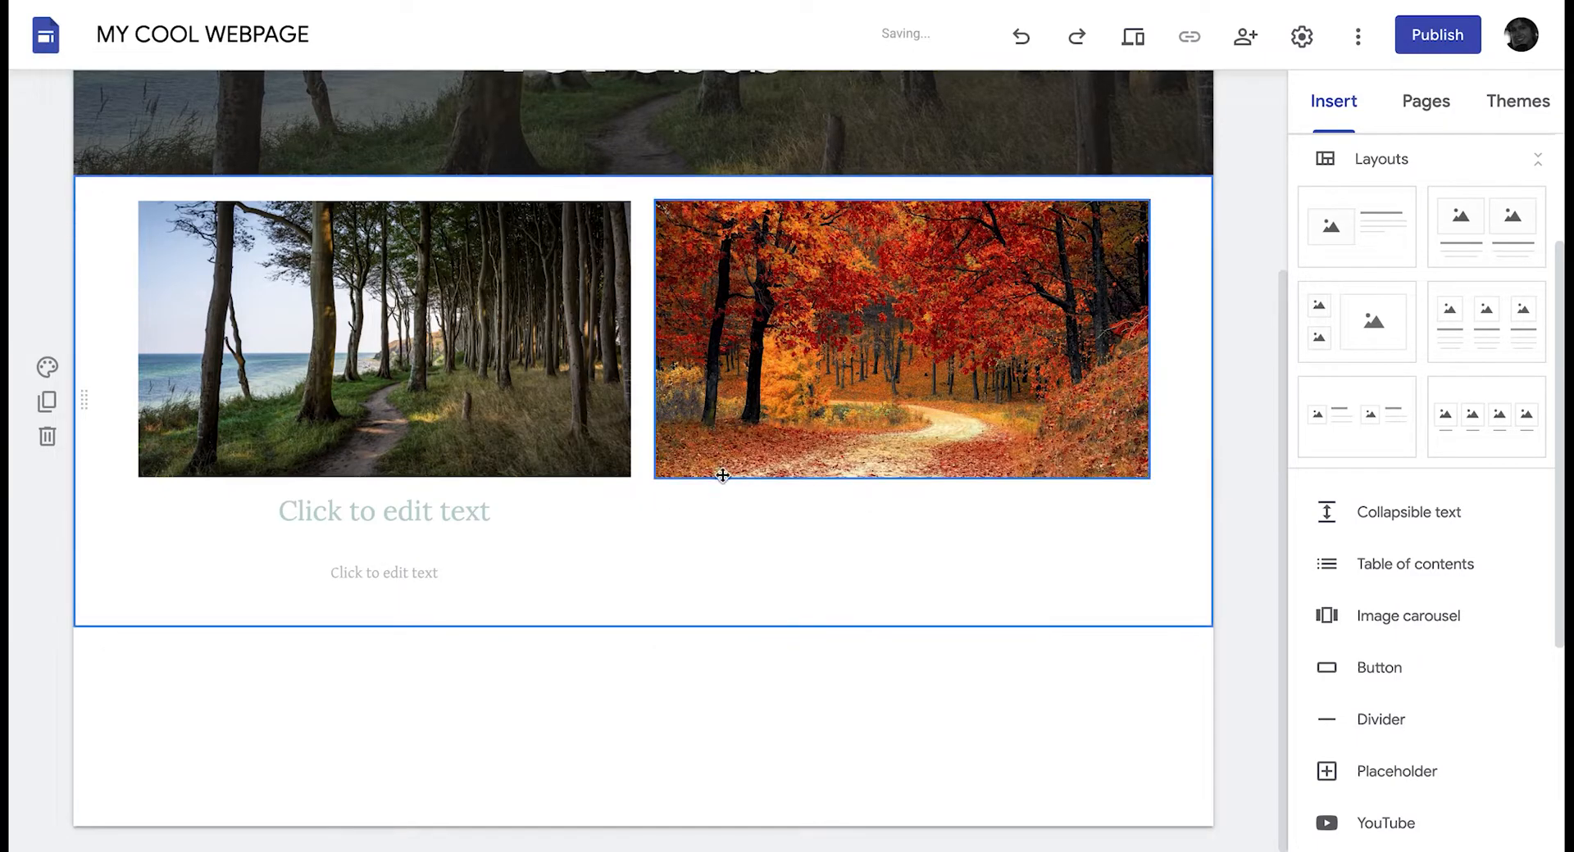
# Move the remaining heading box between the two images and delete the leftover body text box
pyautogui.click(495, 523)
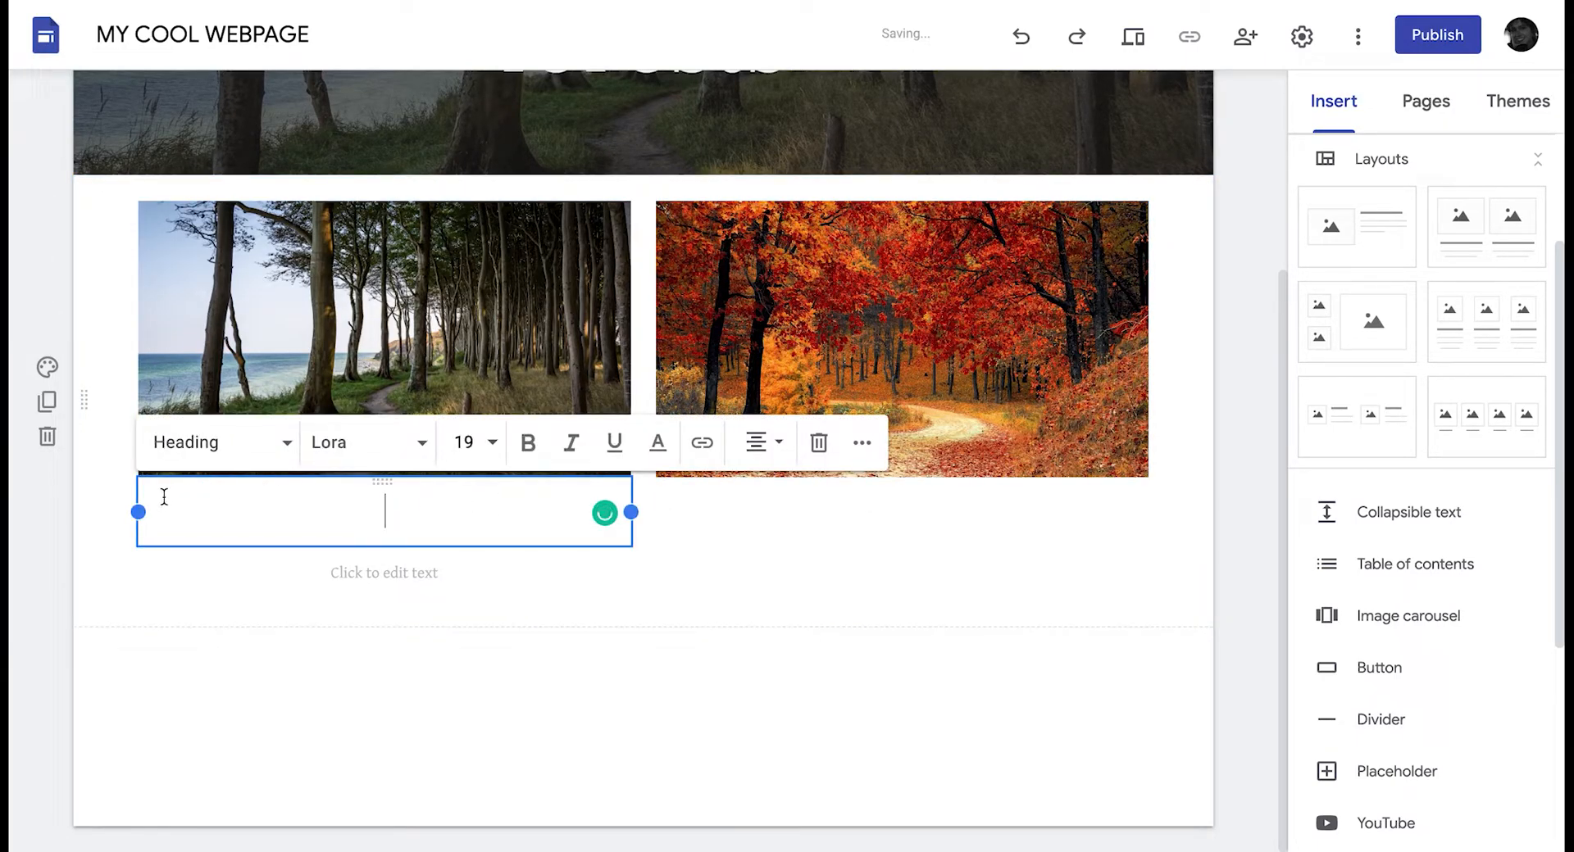
pyautogui.moveTo(281, 491); pyautogui.dragTo(641, 528)
pyautogui.click(303, 619)
pyautogui.click(905, 558)
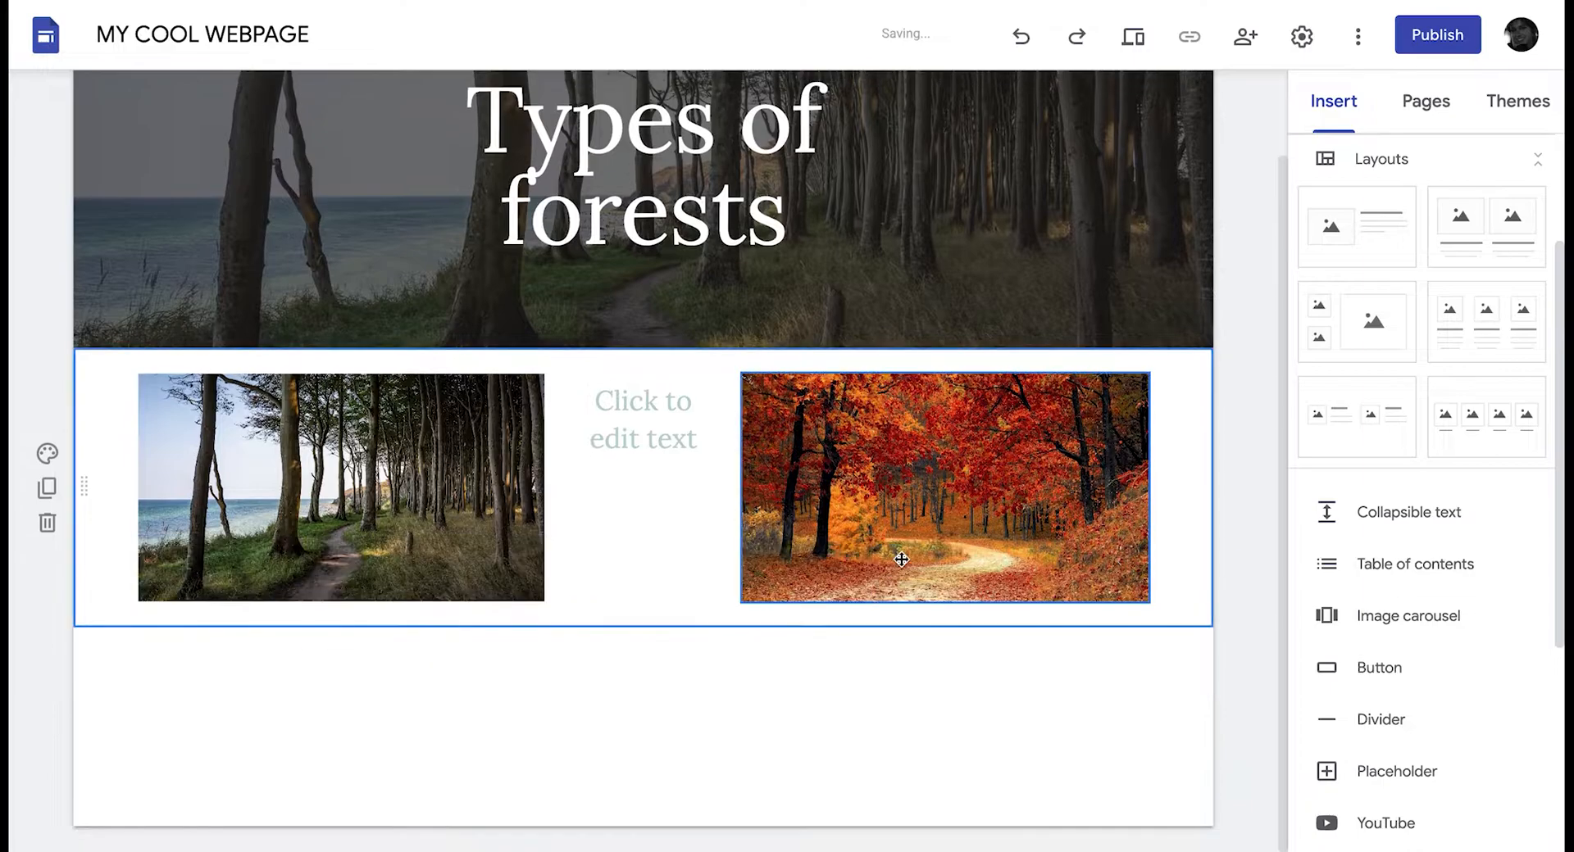
# Move the heading box out from between the images into its own section below them
pyautogui.click(612, 425)
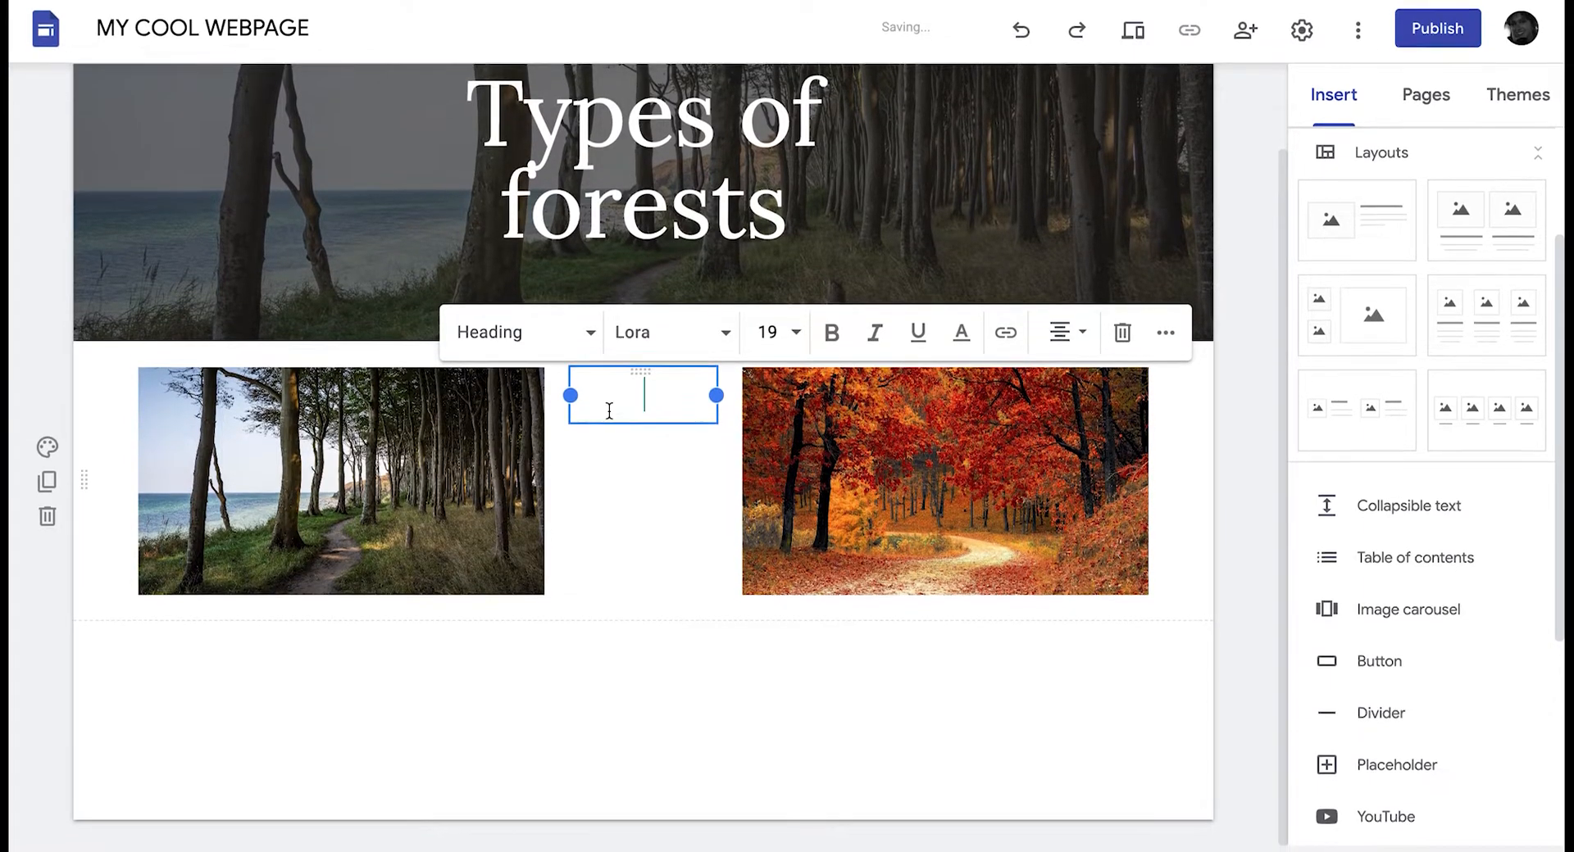
pyautogui.moveTo(587, 380); pyautogui.dragTo(591, 748)
pyautogui.click(643, 551)
# Stretch the heading box across the content width and fill it with the forest paragraphs starting "Forests are needed to maintain a healthy environment"
pyautogui.moveTo(569, 574); pyautogui.dragTo(155, 570)
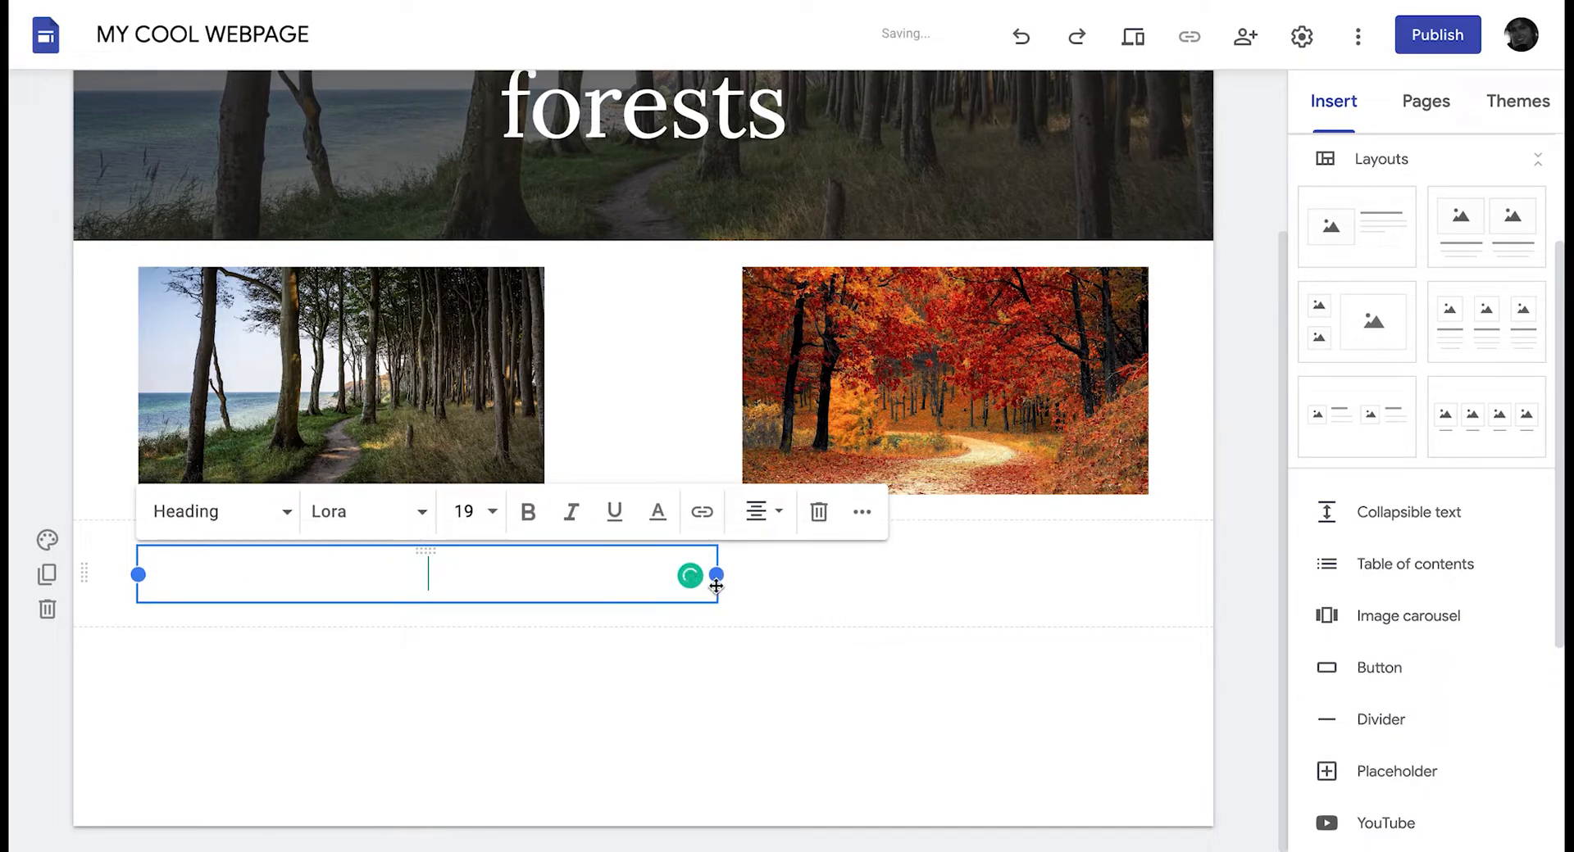
pyautogui.moveTo(716, 576); pyautogui.dragTo(1106, 572)
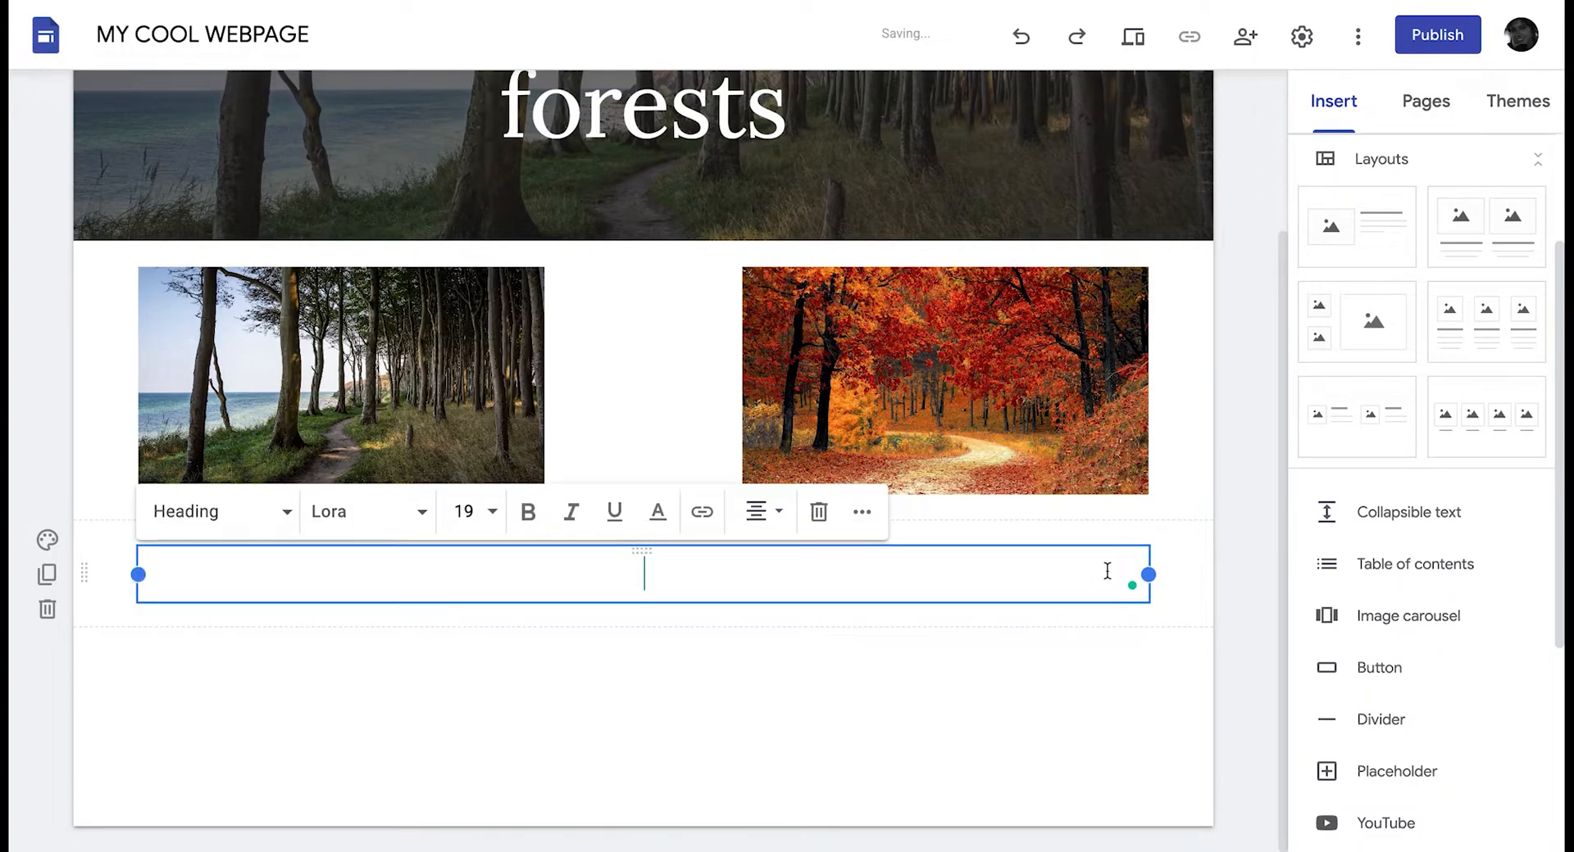
pyautogui.write('Forests are needed to maintain a healthy environment and a balanced ecosystem. There are forest species in the world that provide refuge to several species of flora and fauna. They are very dense and sparsely populated. These days forests have also become a tourist attraction as they provide much to see and experience. It is said that about 19.5% of the total area in our country is covered with forests. Therefore, forests can mainly be classified into humid tropical forests, dry tropical forests, temperate montage forests, montage subtropical forests and alpine forests. This article gives us an insight into more about the forest areas in the world and when to visit them.  The different types of forests present in a particular place depend on the temperature of the region and the latitude and latitude. Different latitudes have different echoes. Good examples are boreal forests located near the pillars, tropical forests located near the equator, and temperate forests located in the middle latitude.')
# Apply the green background style to the two-image section and to the text section below it
pyautogui.scroll(5, 552, 274)
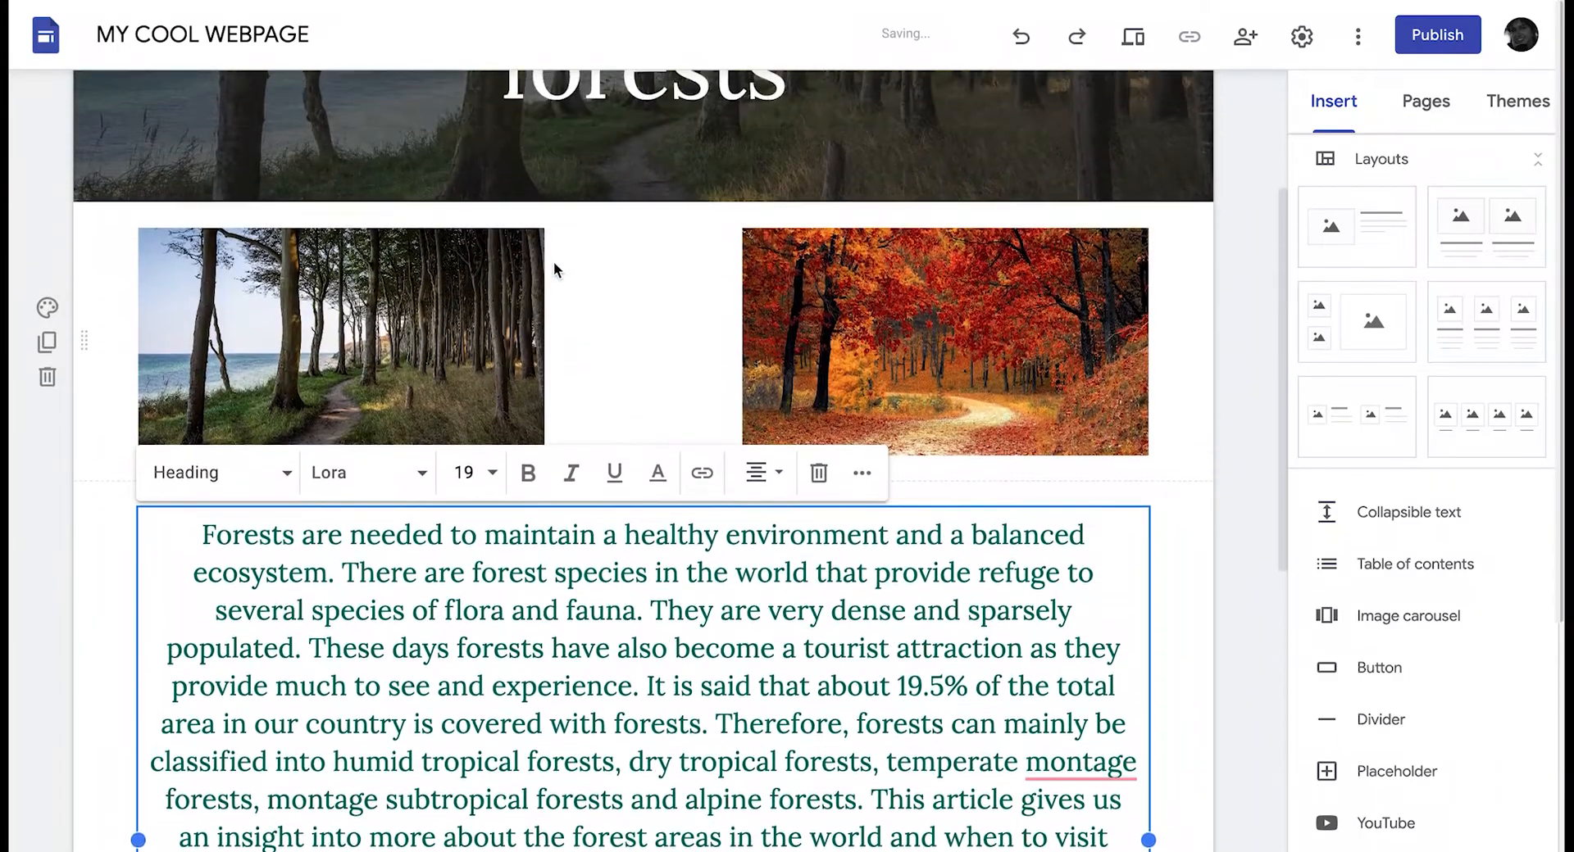
pyautogui.click(111, 318)
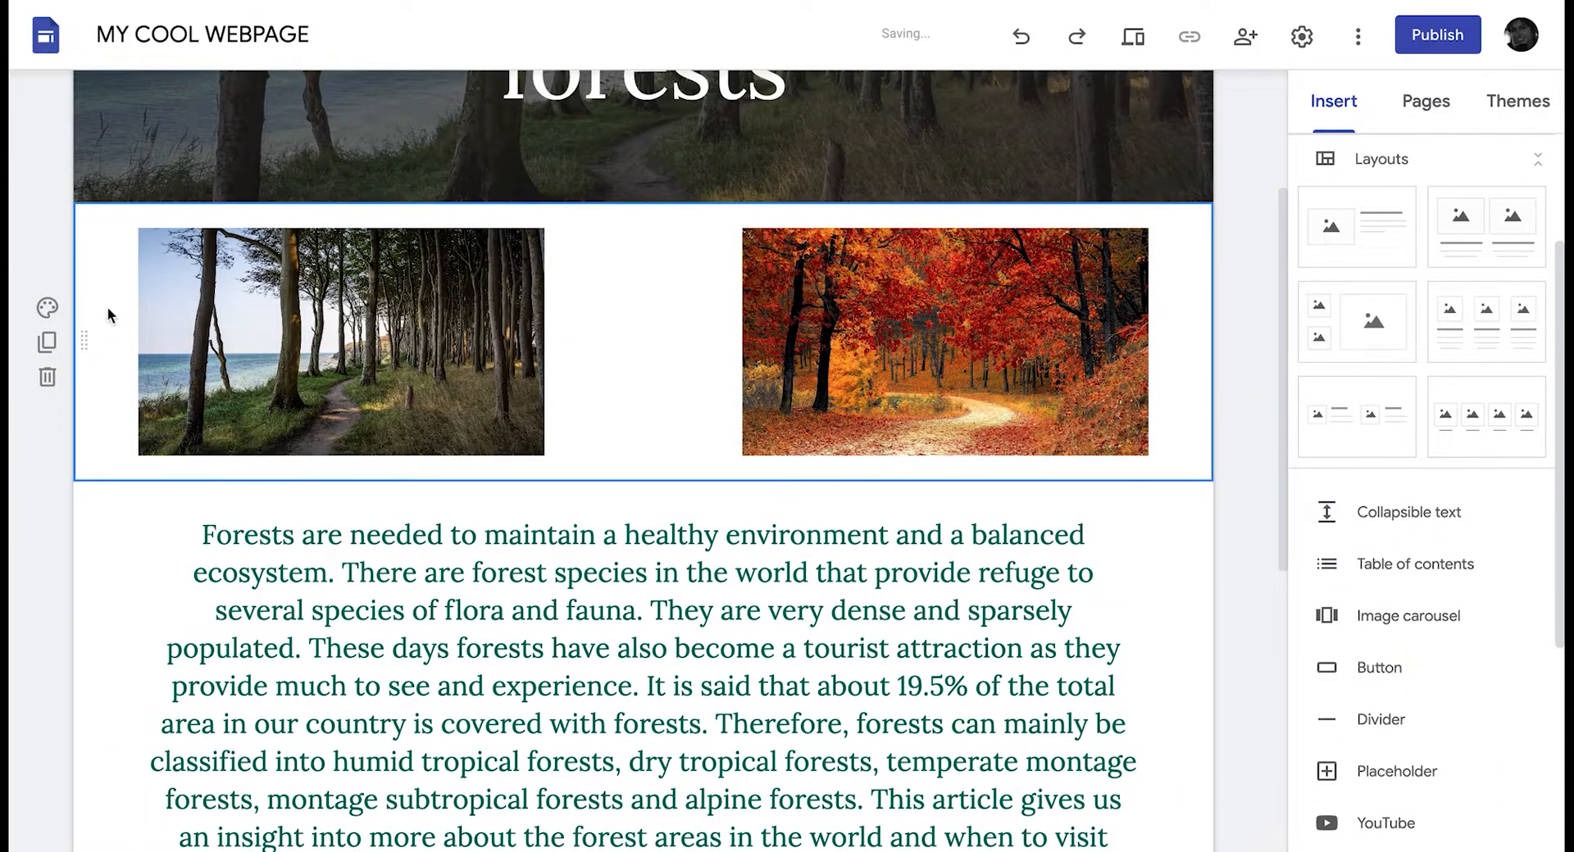
pyautogui.click(47, 308)
pyautogui.click(238, 437)
pyautogui.scroll(-3, 105, 691)
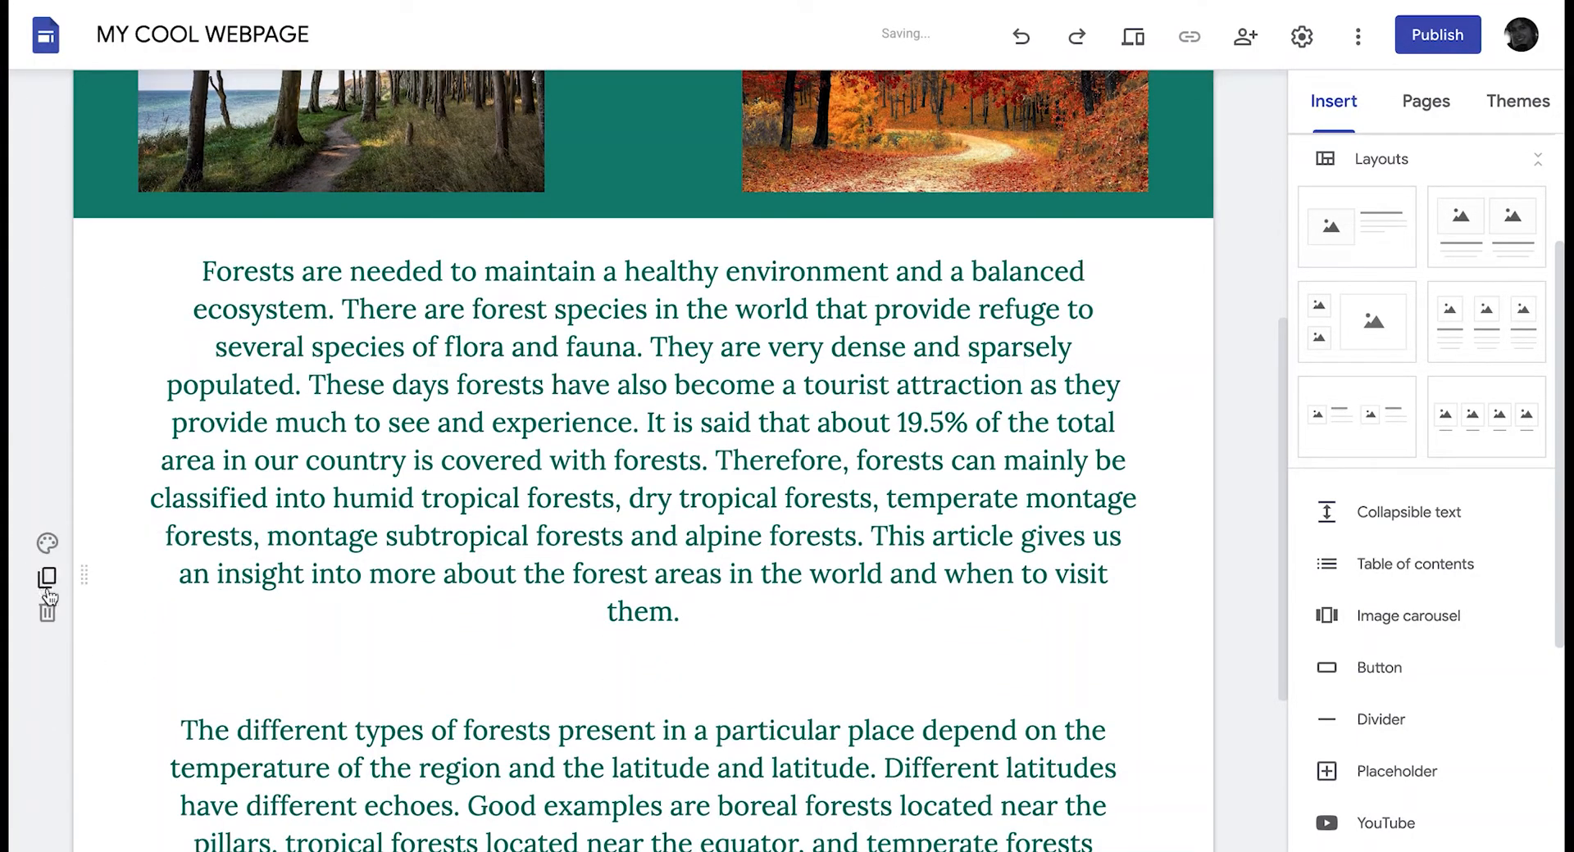
pyautogui.click(47, 543)
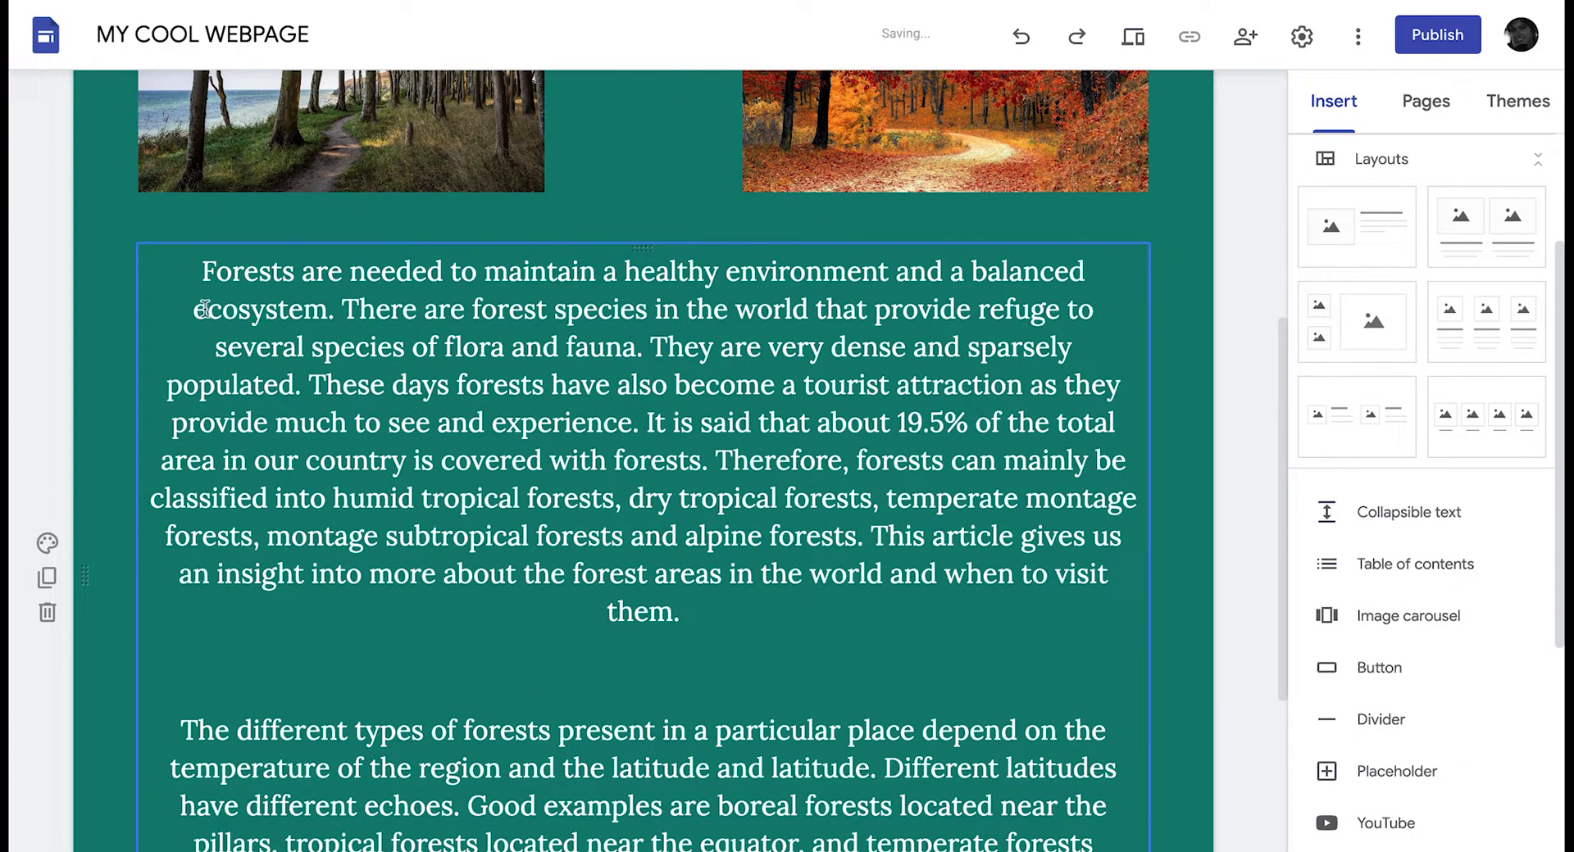
# Set the colour of all the forest paragraphs in the green text section to black, #000000
pyautogui.moveTo(198, 272); pyautogui.dragTo(899, 578)
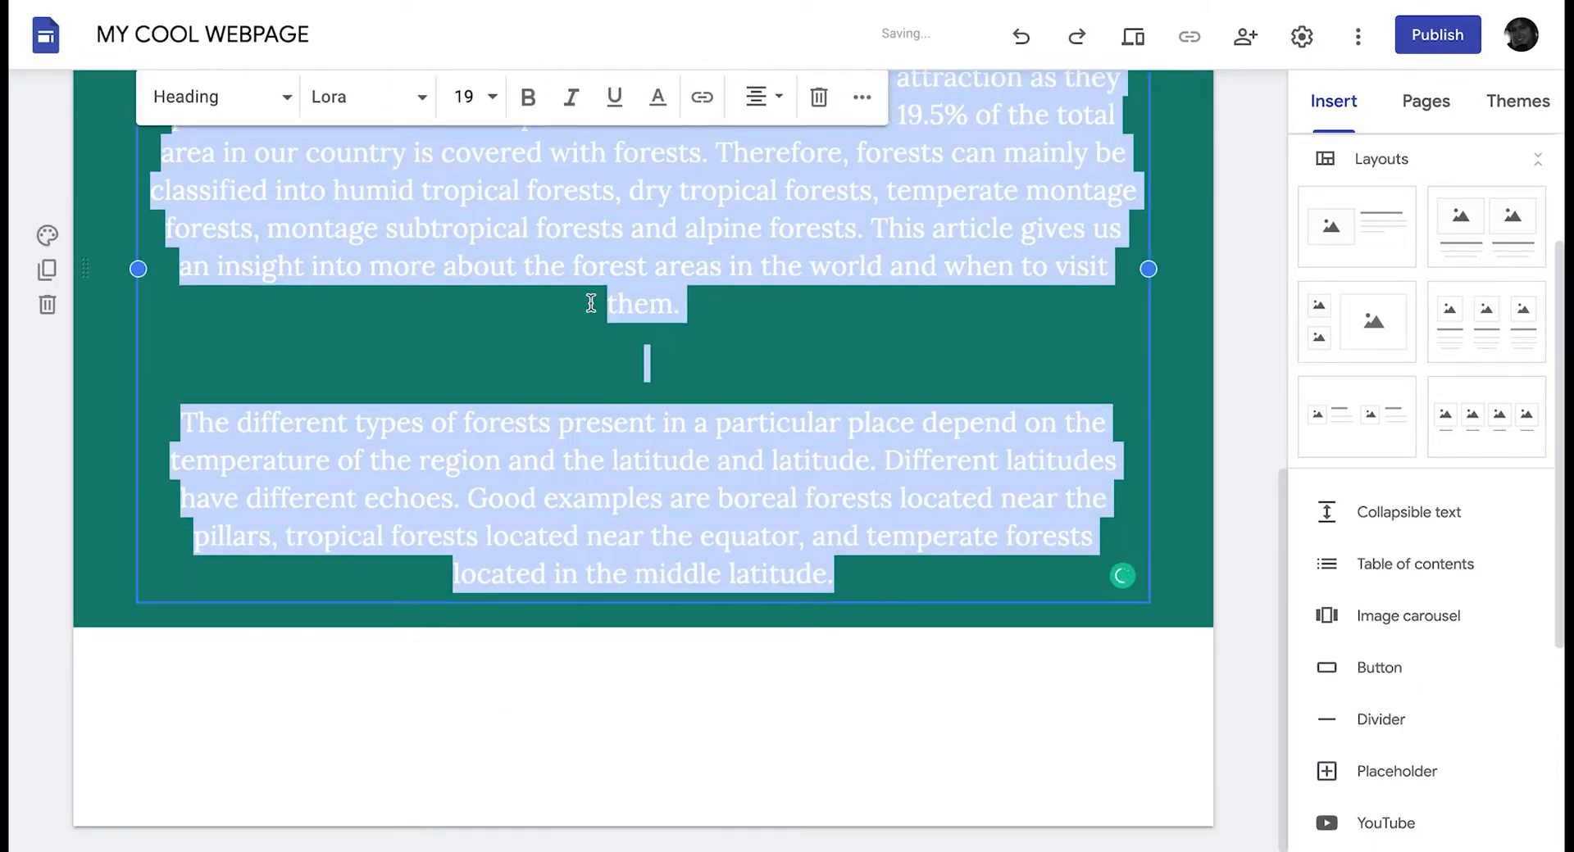
pyautogui.scroll(2, 607, 334)
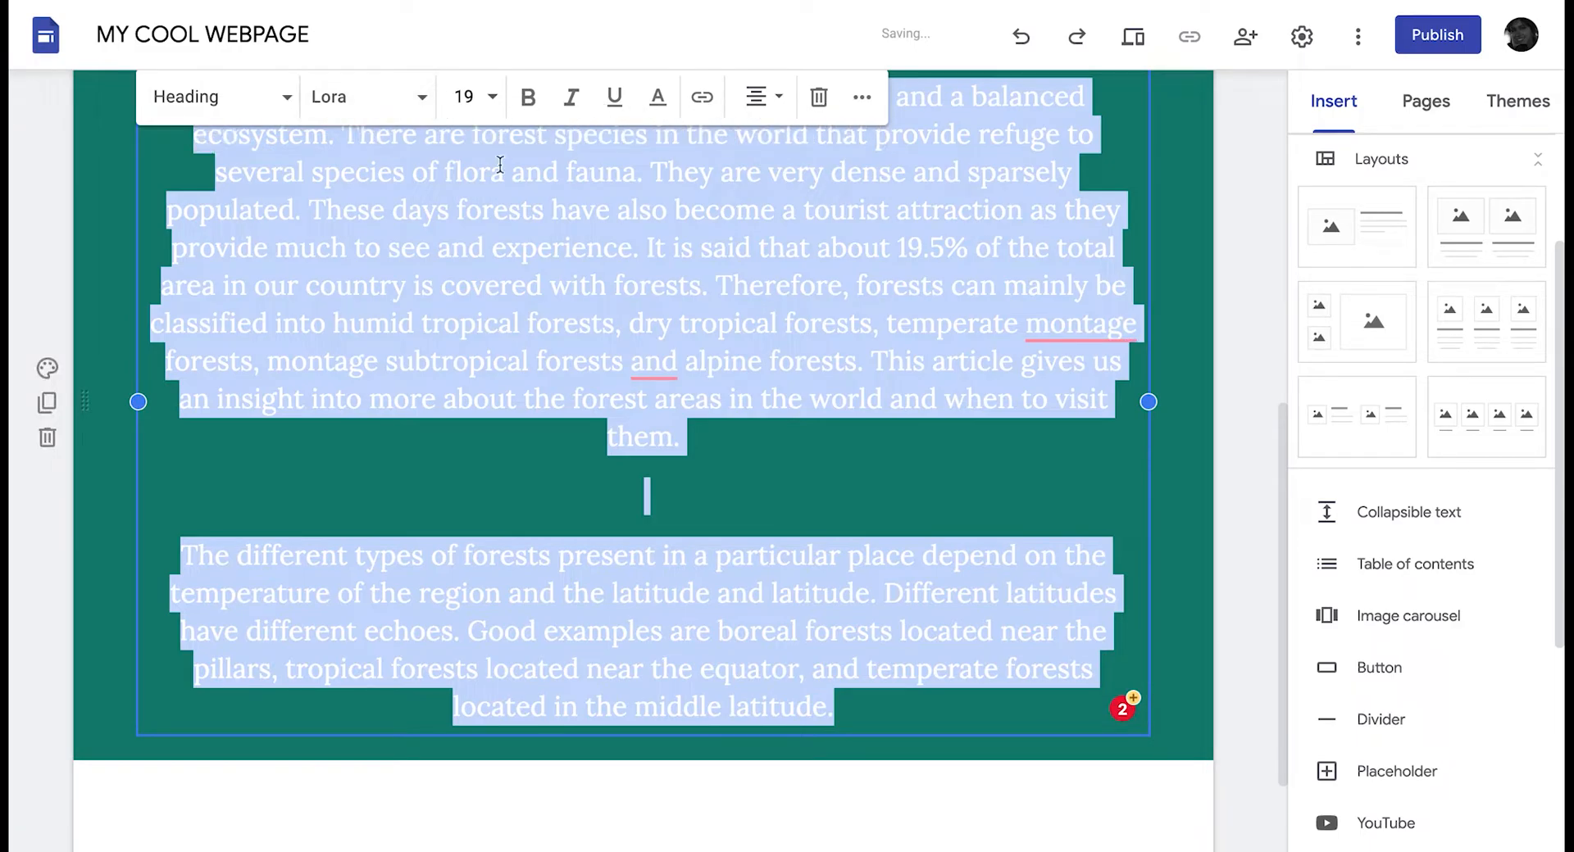
pyautogui.click(656, 102)
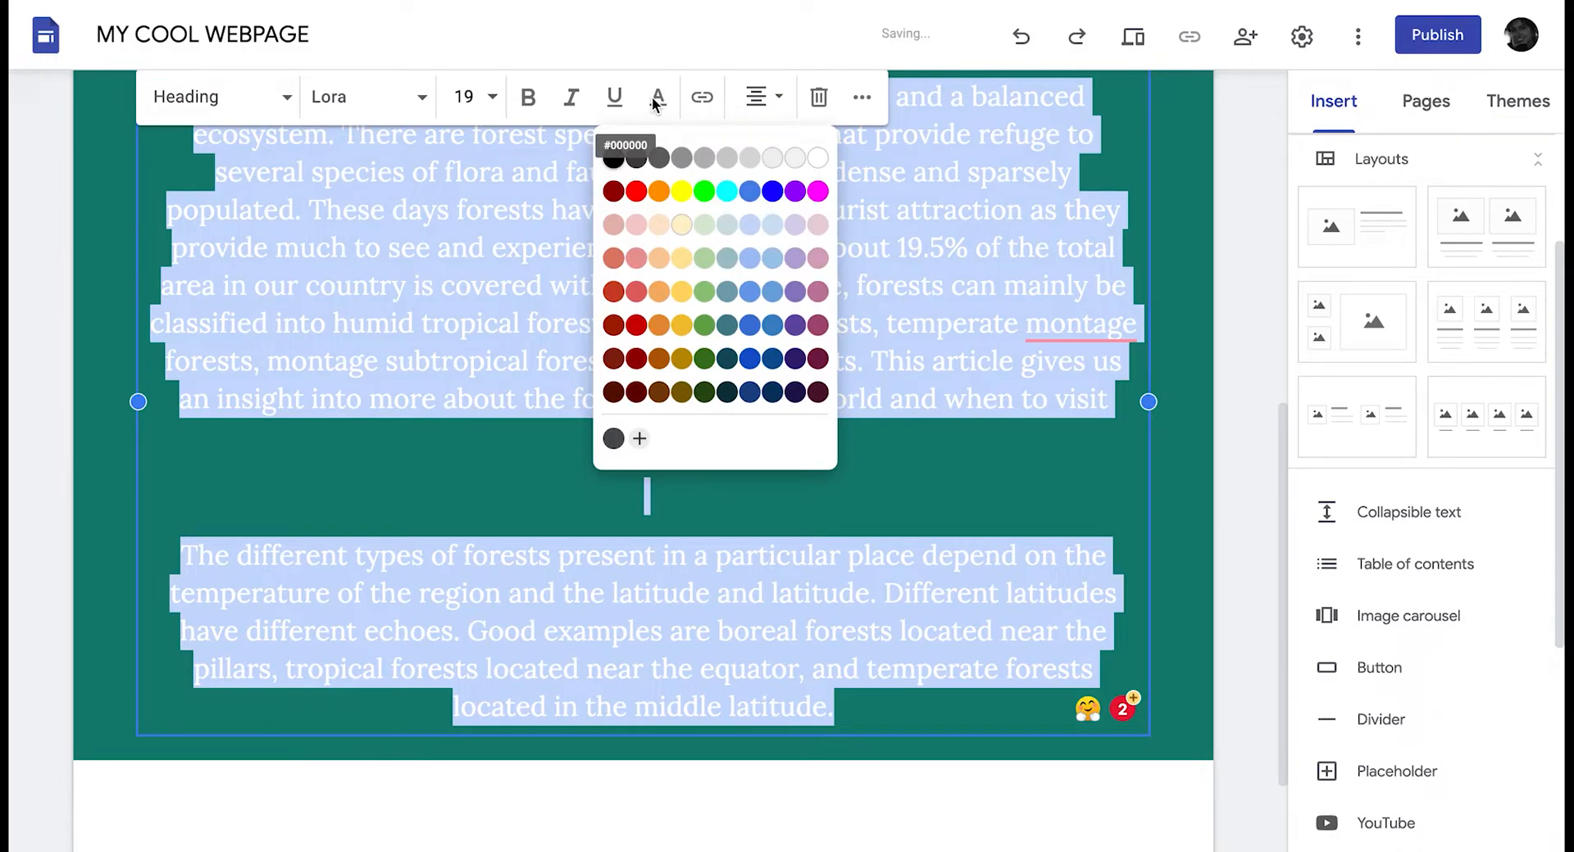
pyautogui.click(613, 157)
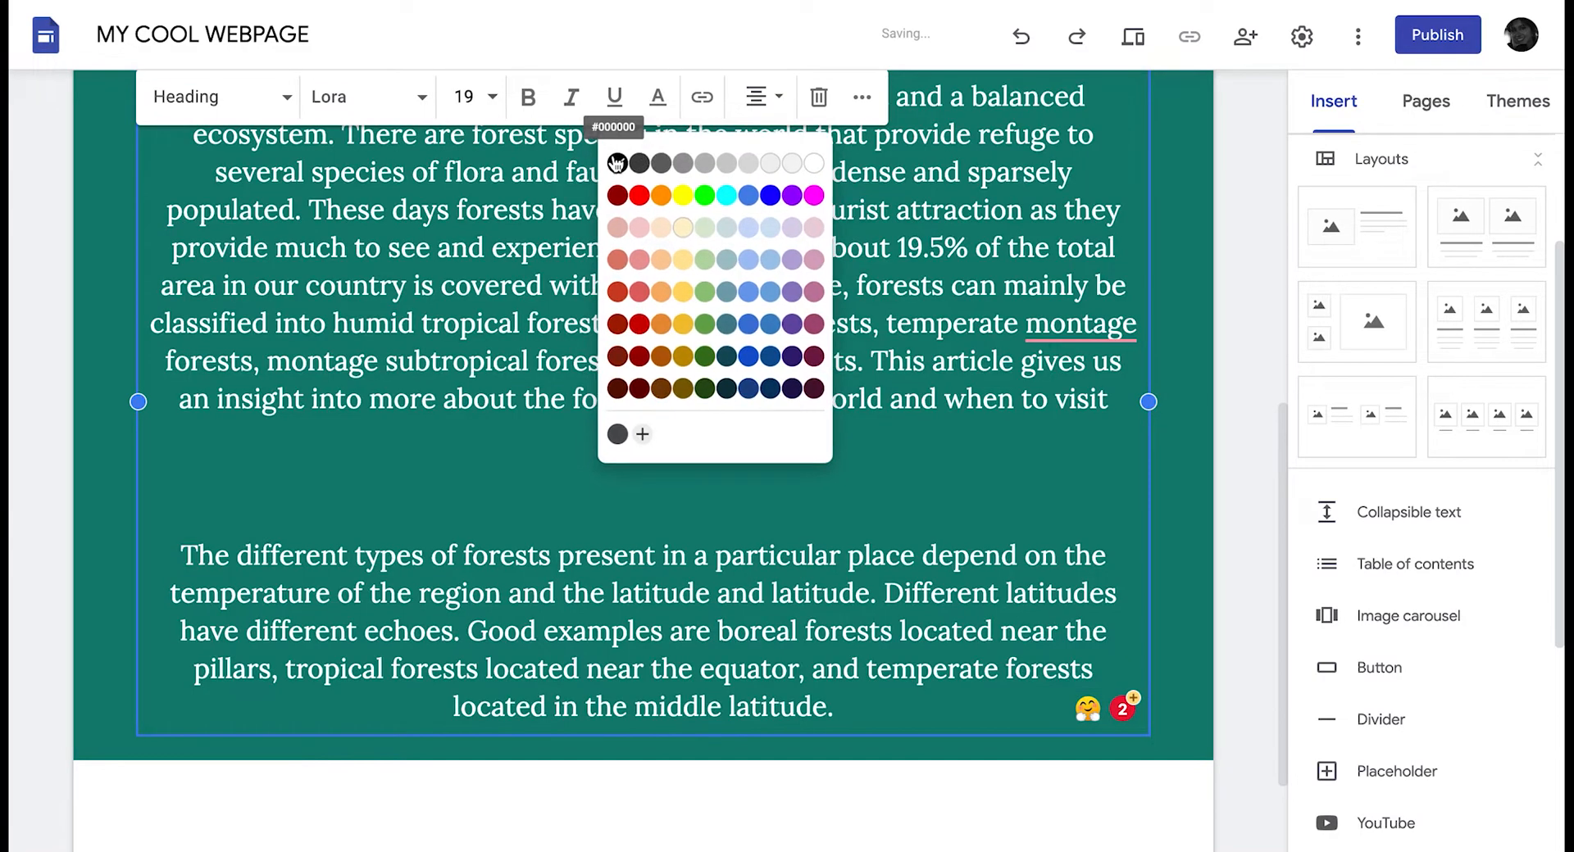
pyautogui.click(111, 179)
pyautogui.scroll(8, 112, 178)
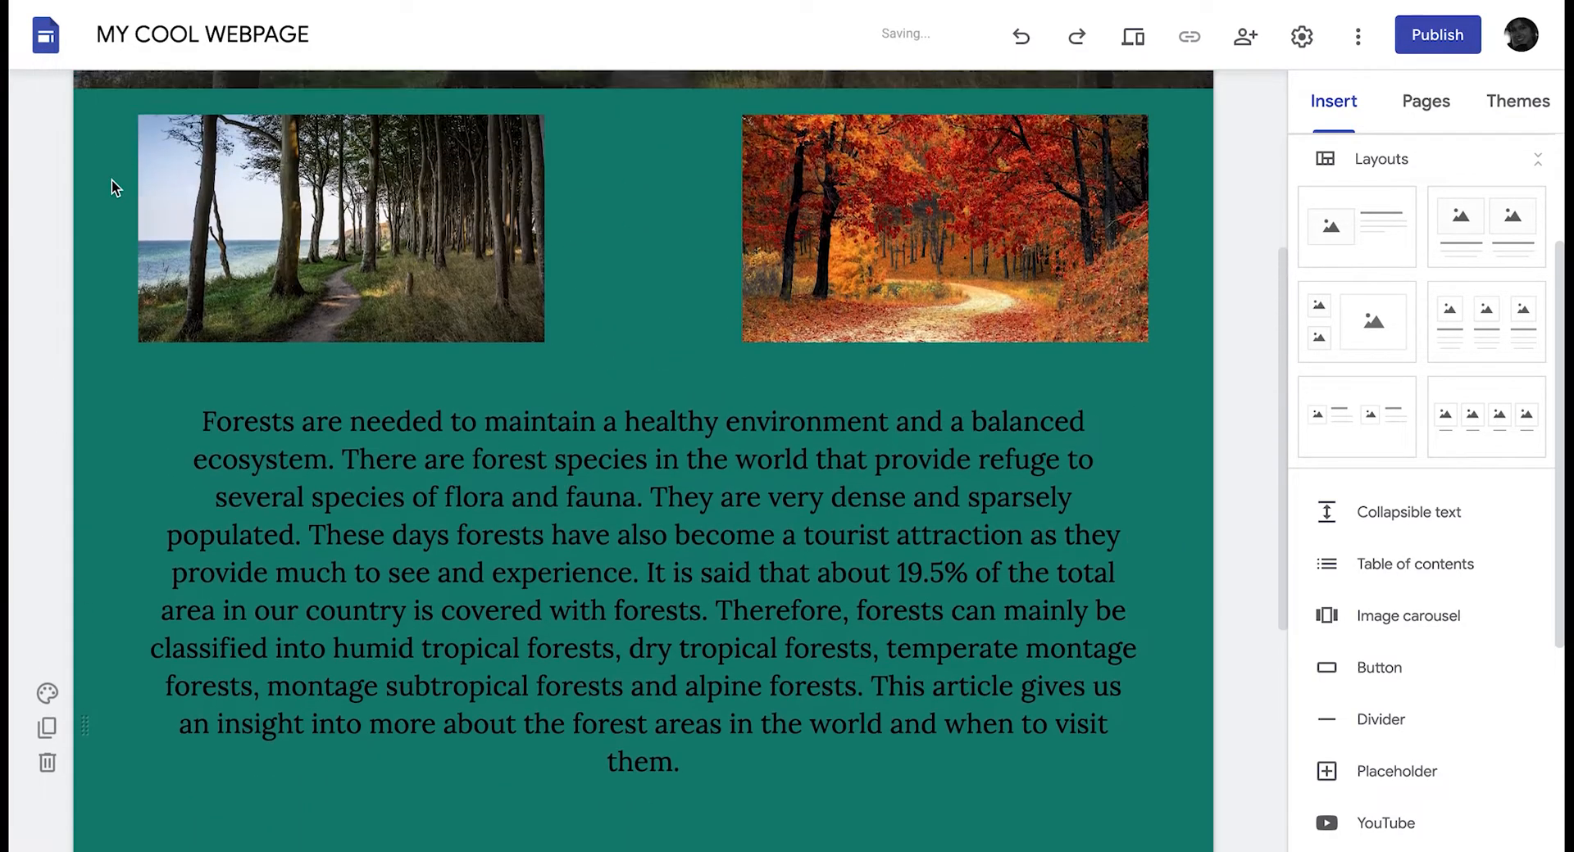
pyautogui.scroll(-7, 111, 179)
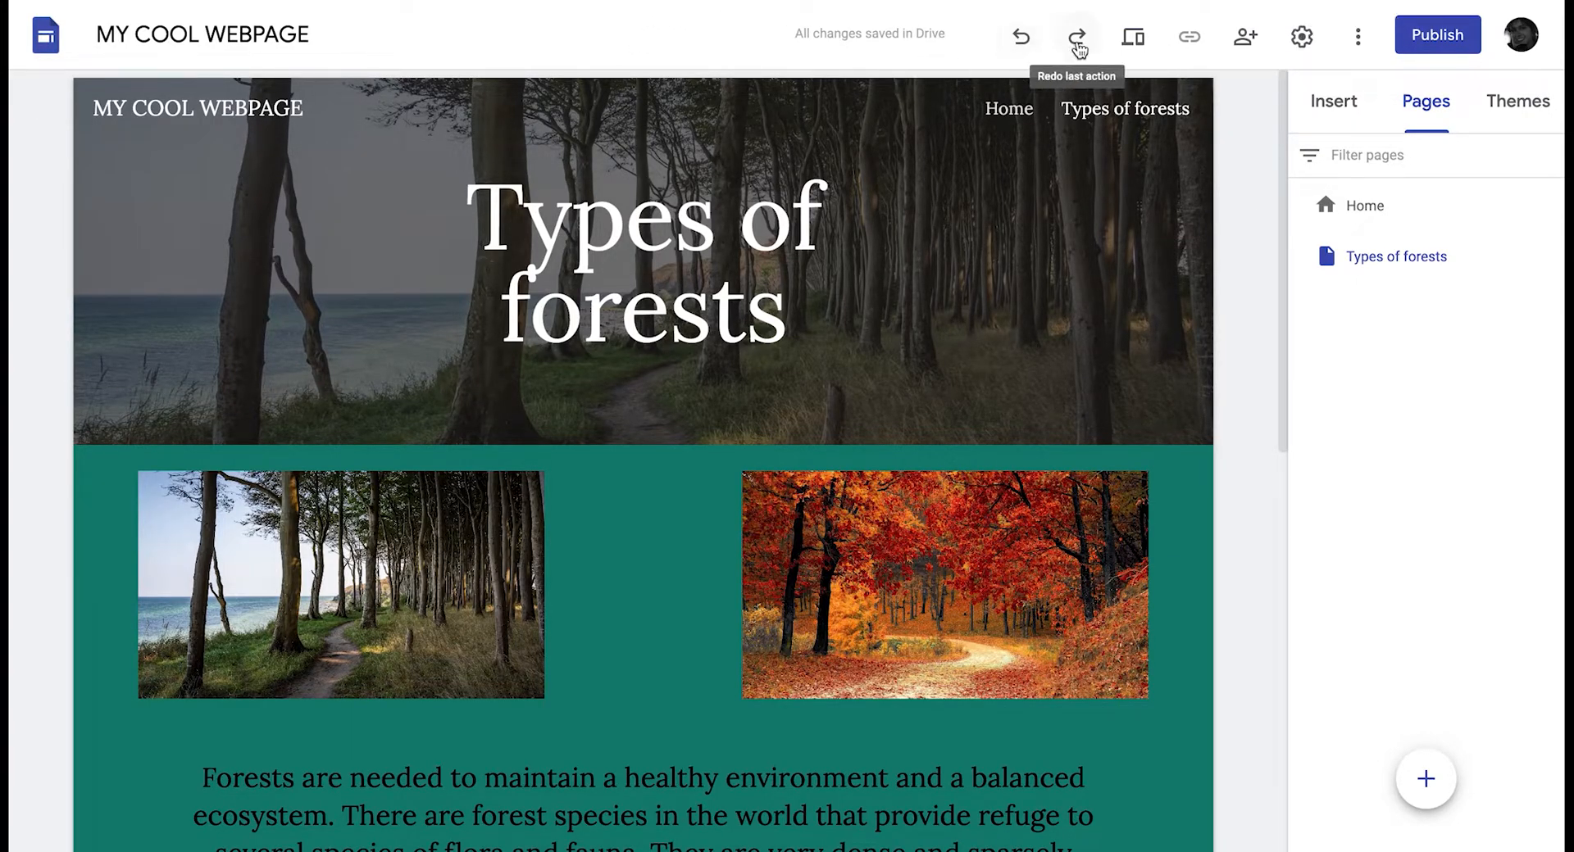
# Preview the Types of forests page in phone, tablet and large-screen sizes and read through its content
pyautogui.click(1133, 36)
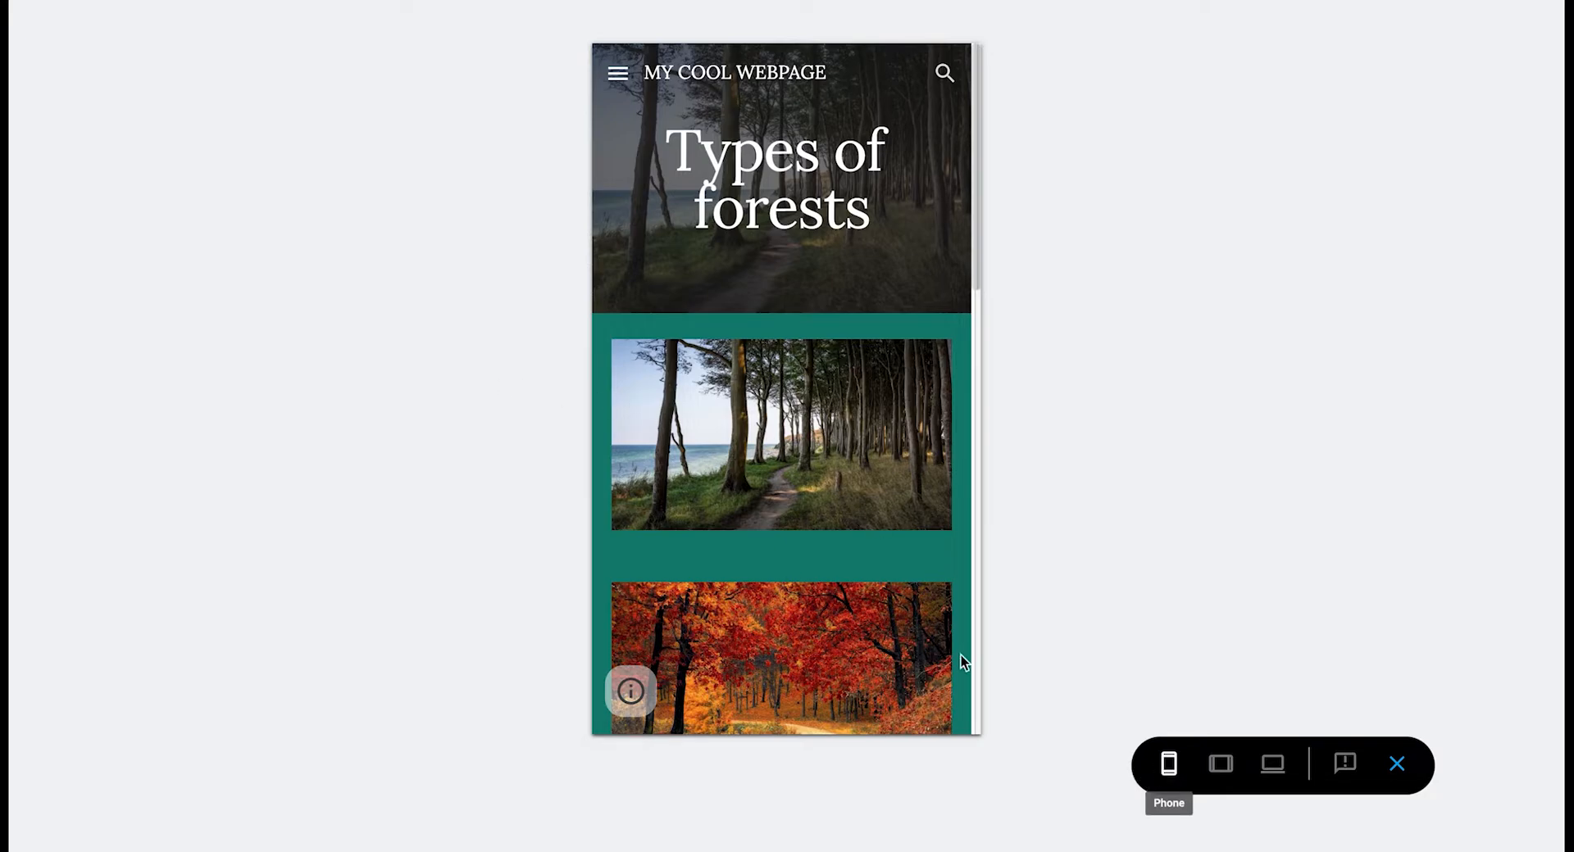
pyautogui.scroll(-10, 679, 403)
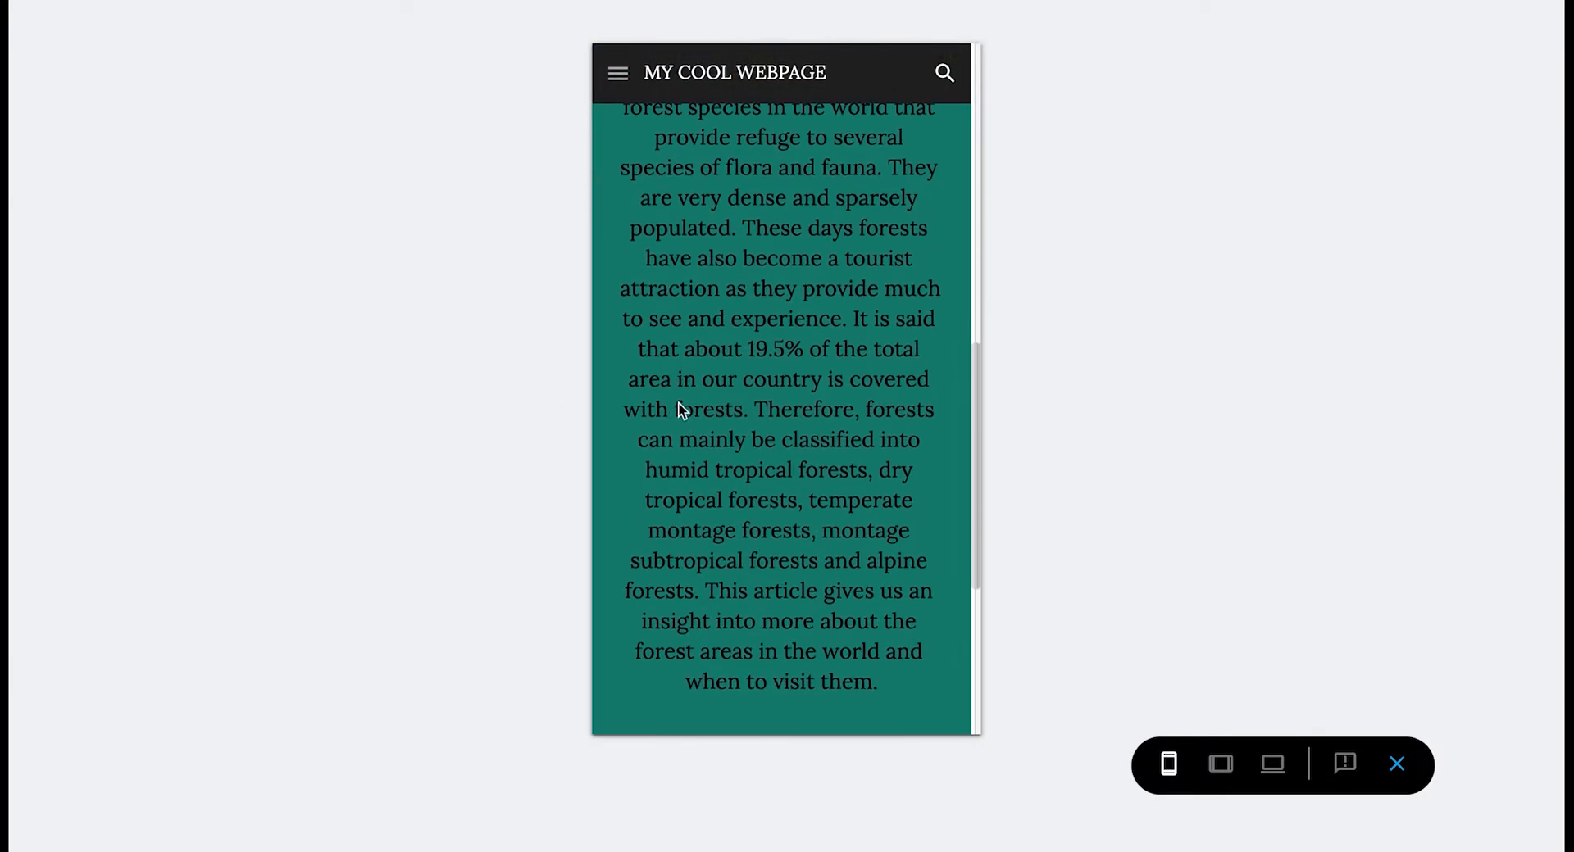
pyautogui.scroll(-4, 679, 404)
pyautogui.click(1208, 775)
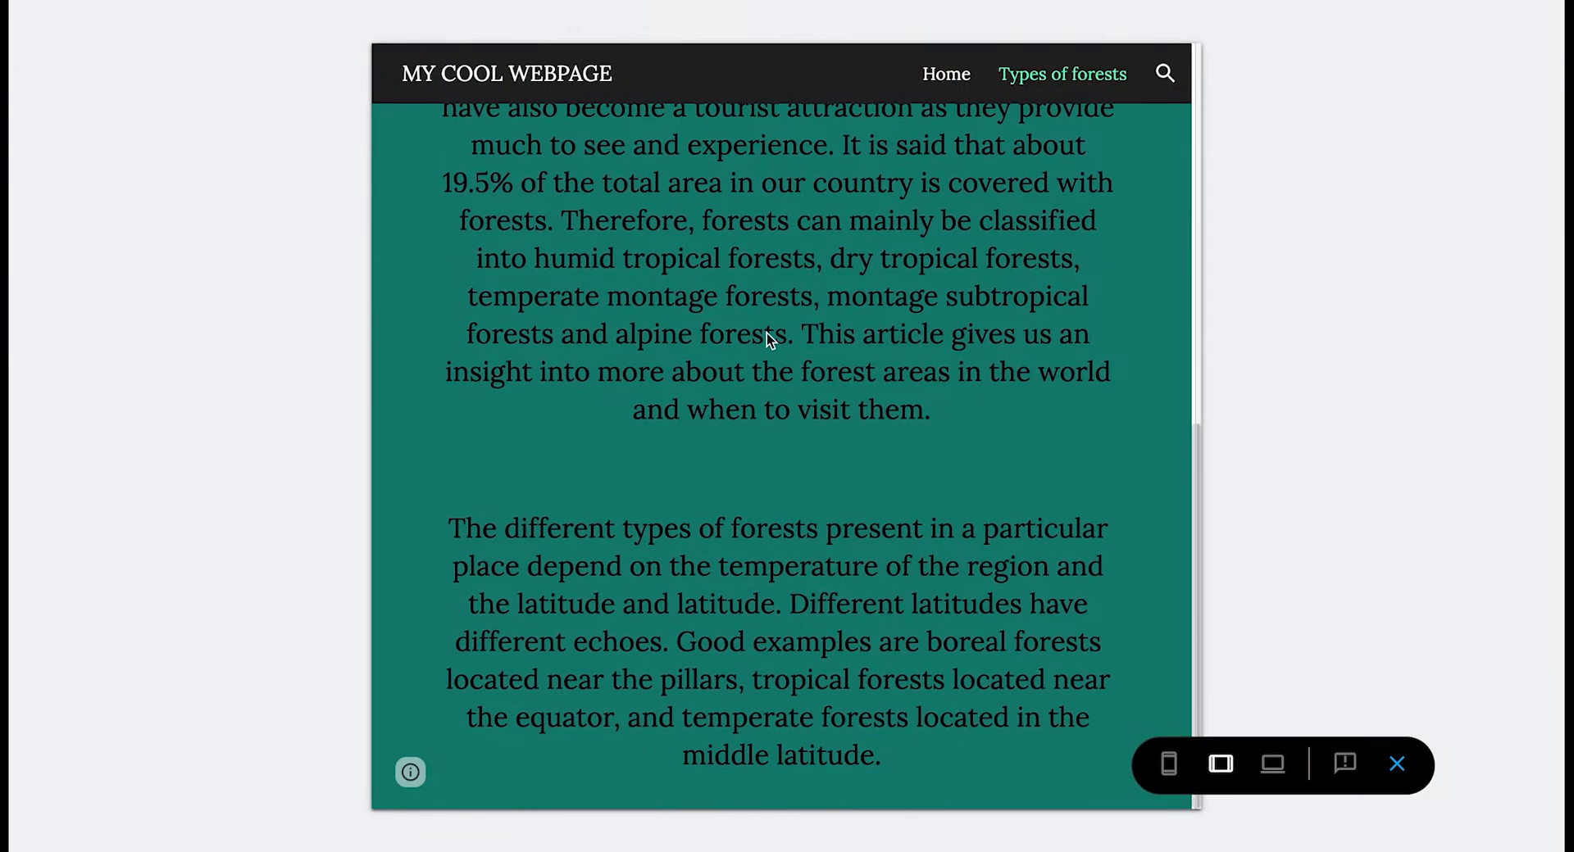
pyautogui.click(1272, 764)
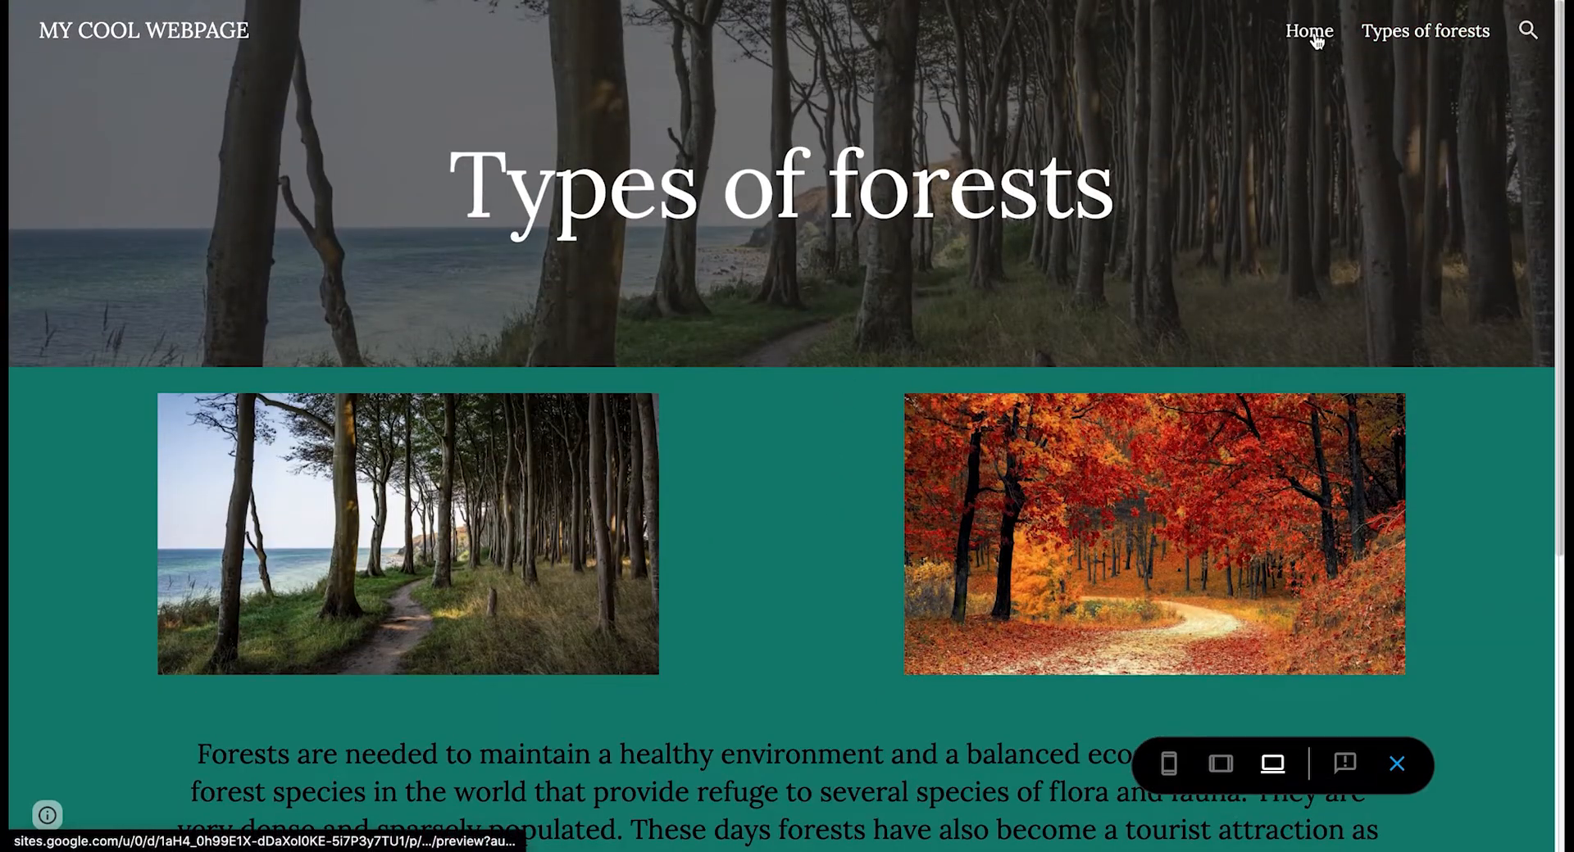
# Preview the Home page on the large screen, trying the FOREST collapsible text and advancing the image carousel
pyautogui.click(1313, 34)
pyautogui.scroll(-2, 910, 452)
pyautogui.click(1342, 284)
pyautogui.click(1343, 289)
pyautogui.scroll(-5, 1104, 513)
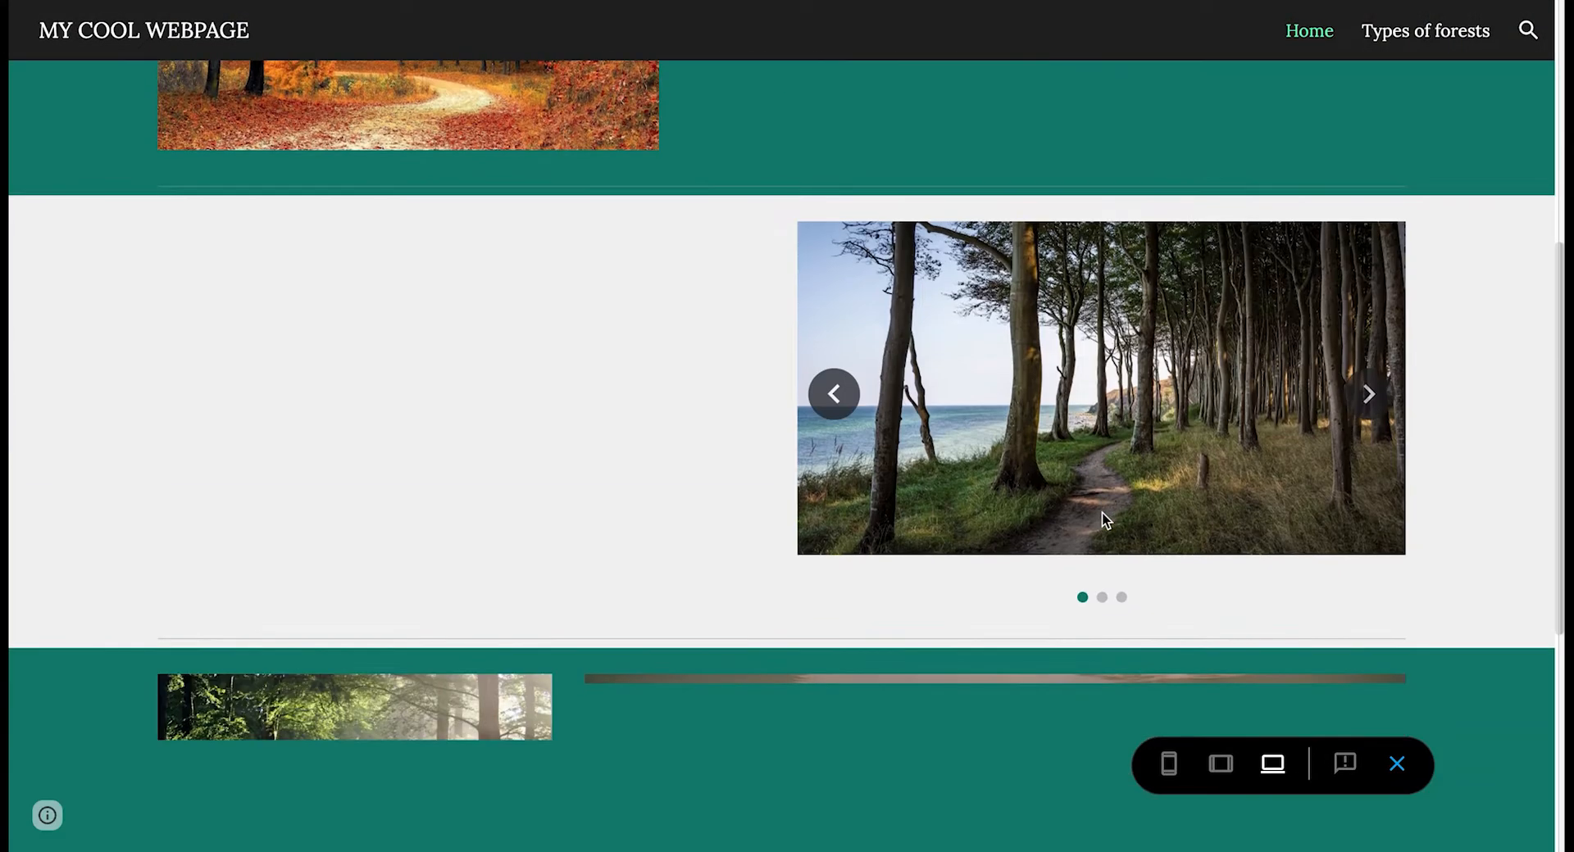
pyautogui.click(1369, 396)
pyautogui.scroll(6, 1302, 365)
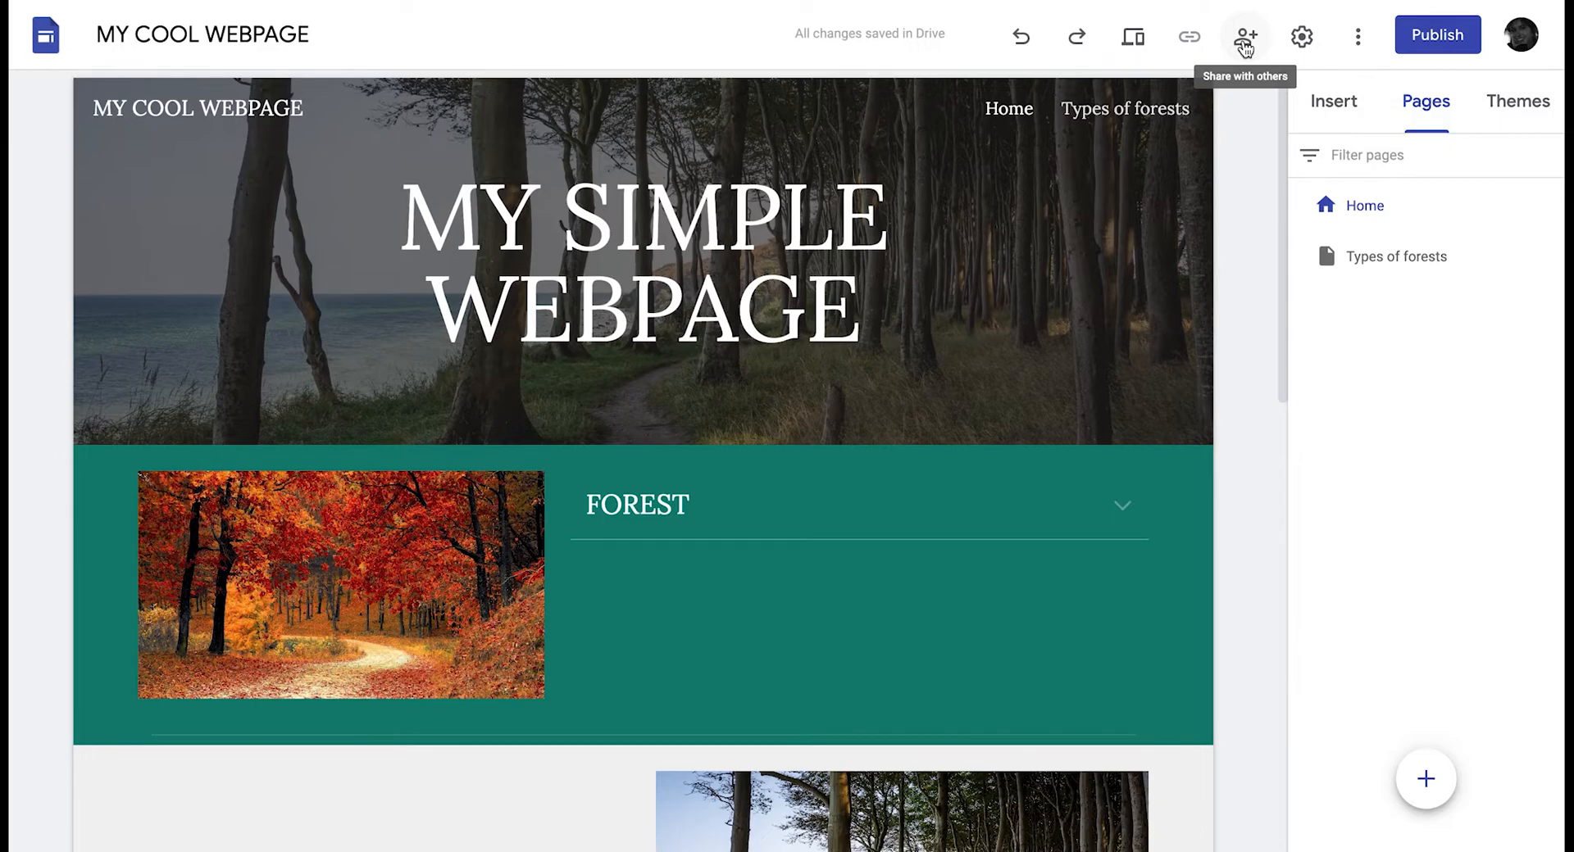
# Look through the site's navigation, brand image, viewer tool, custom URL, analytics and announcement banner settings, and check the additional site options
pyautogui.click(1302, 38)
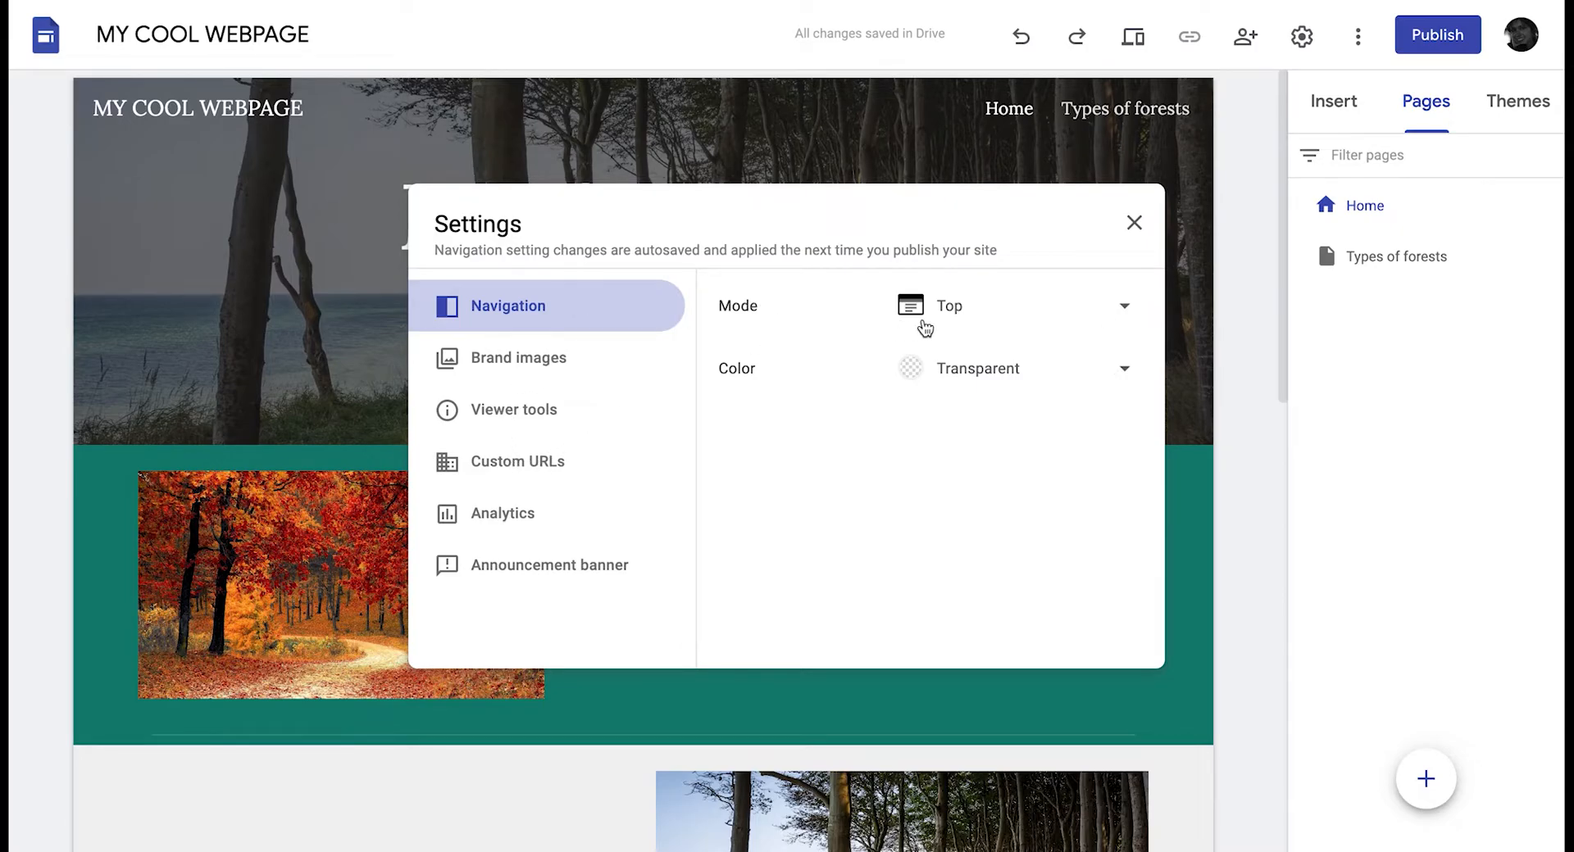
pyautogui.click(474, 370)
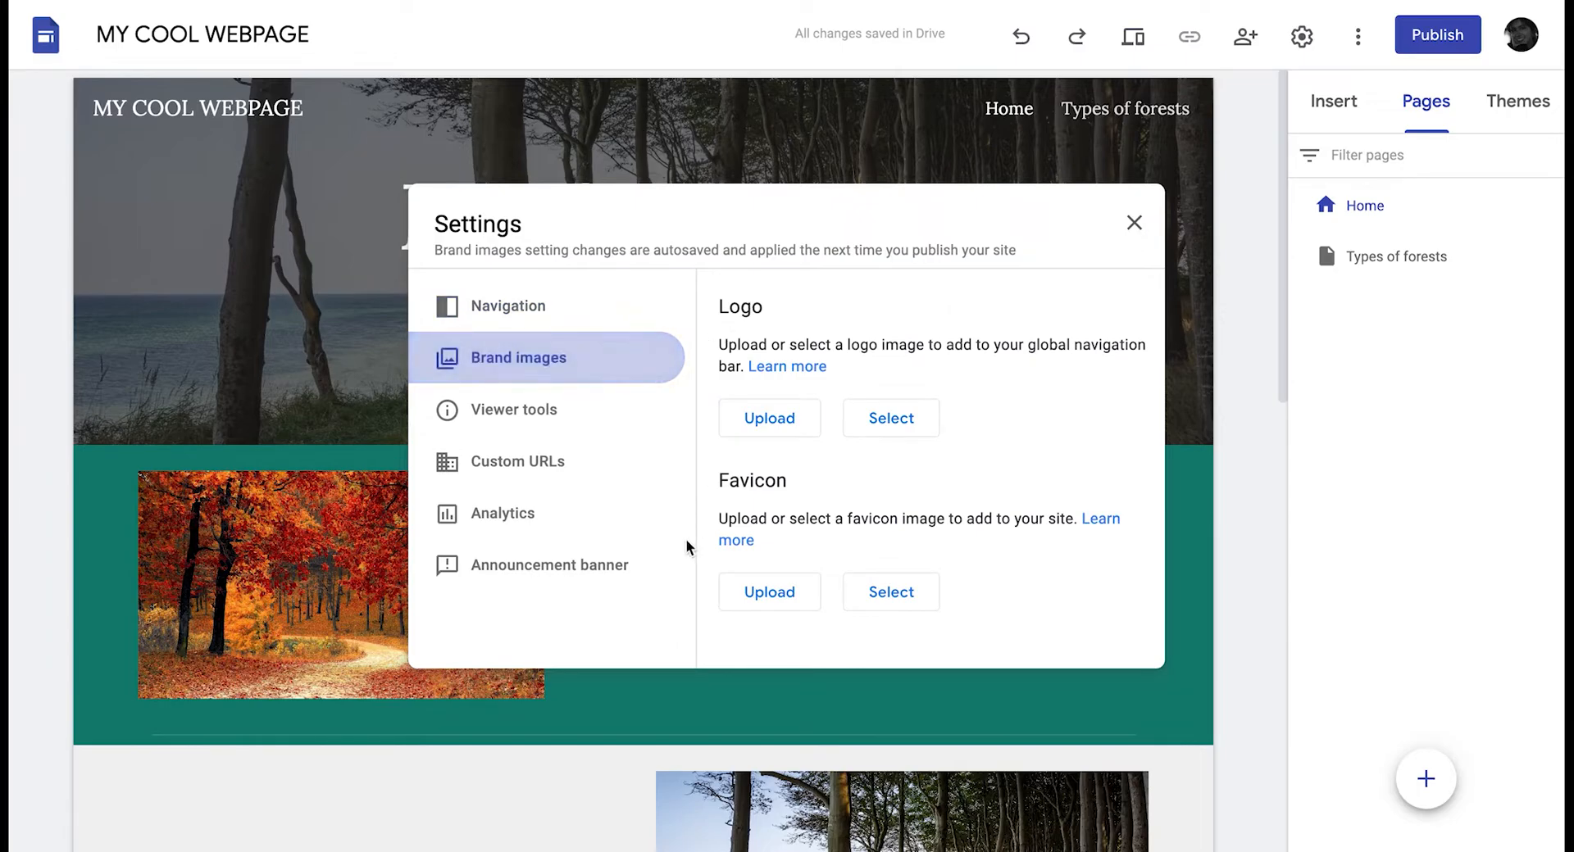
pyautogui.click(556, 410)
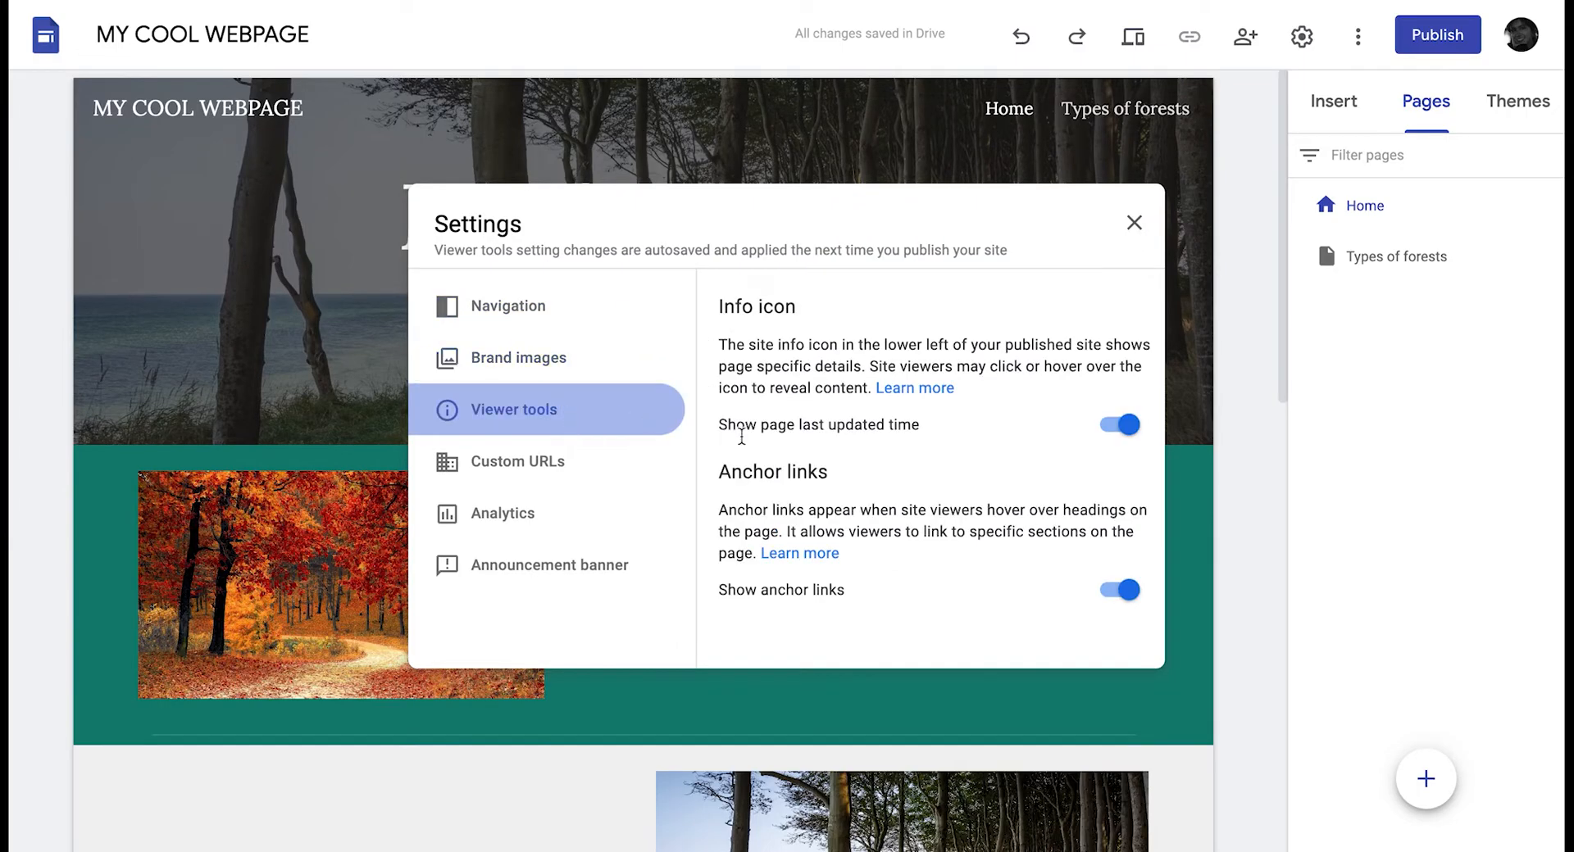
pyautogui.click(582, 459)
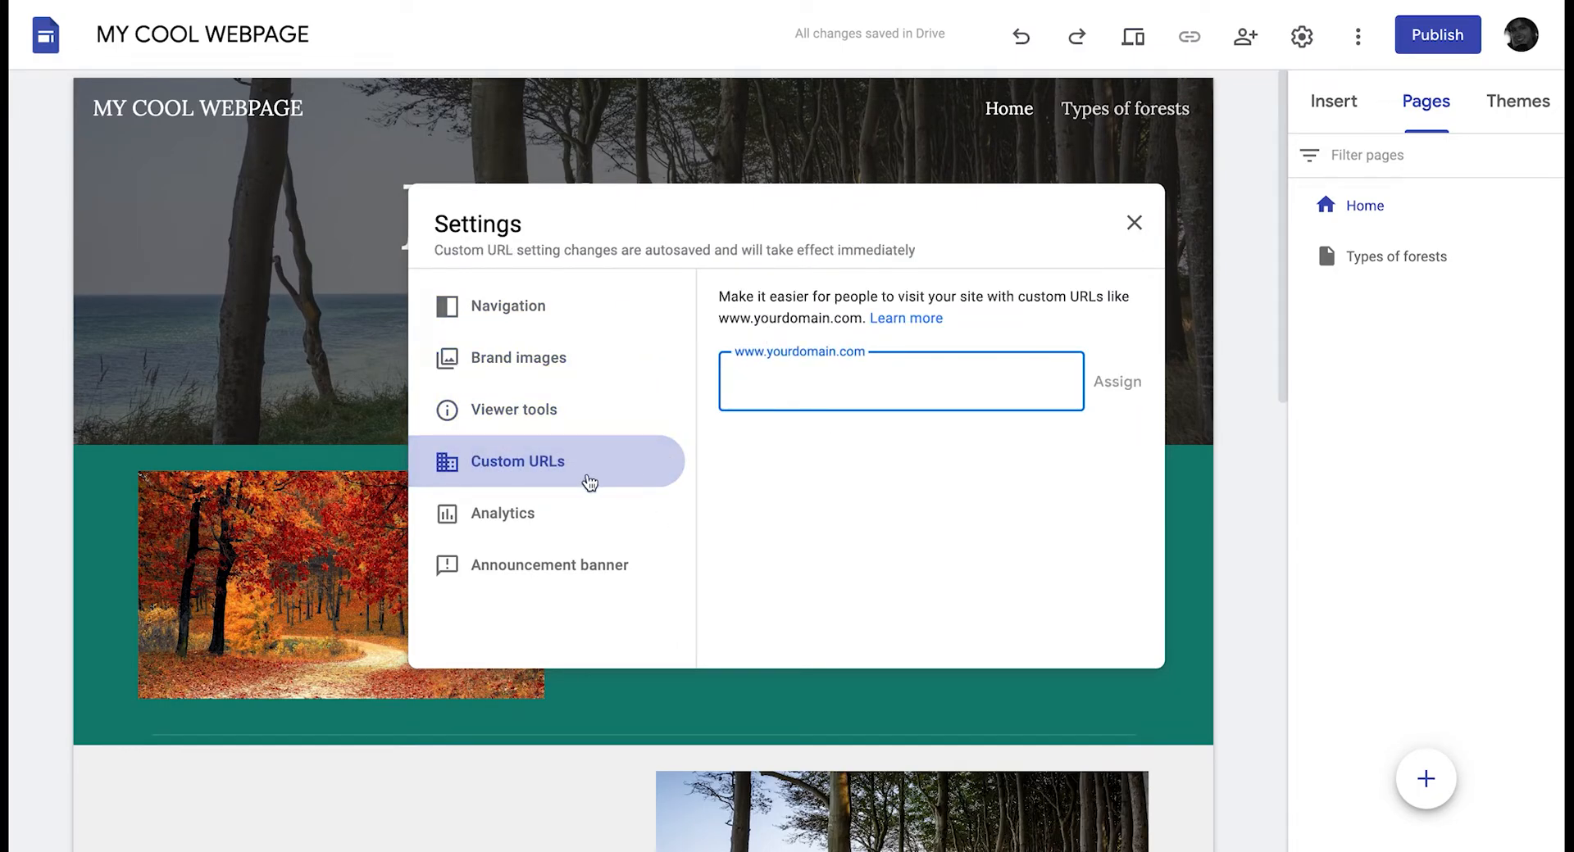
pyautogui.click(537, 523)
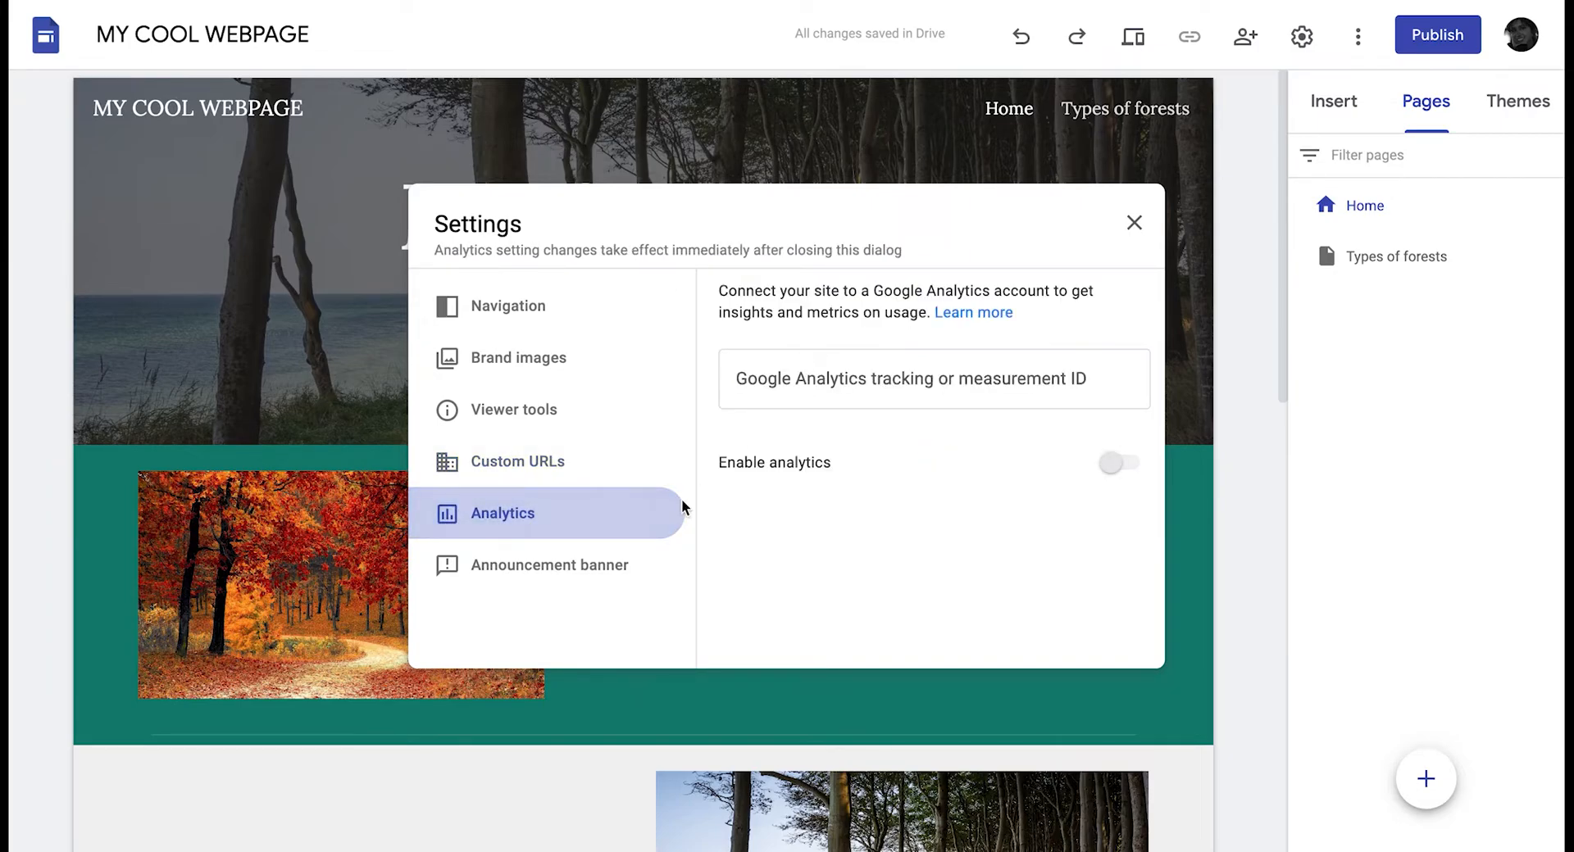
pyautogui.click(571, 576)
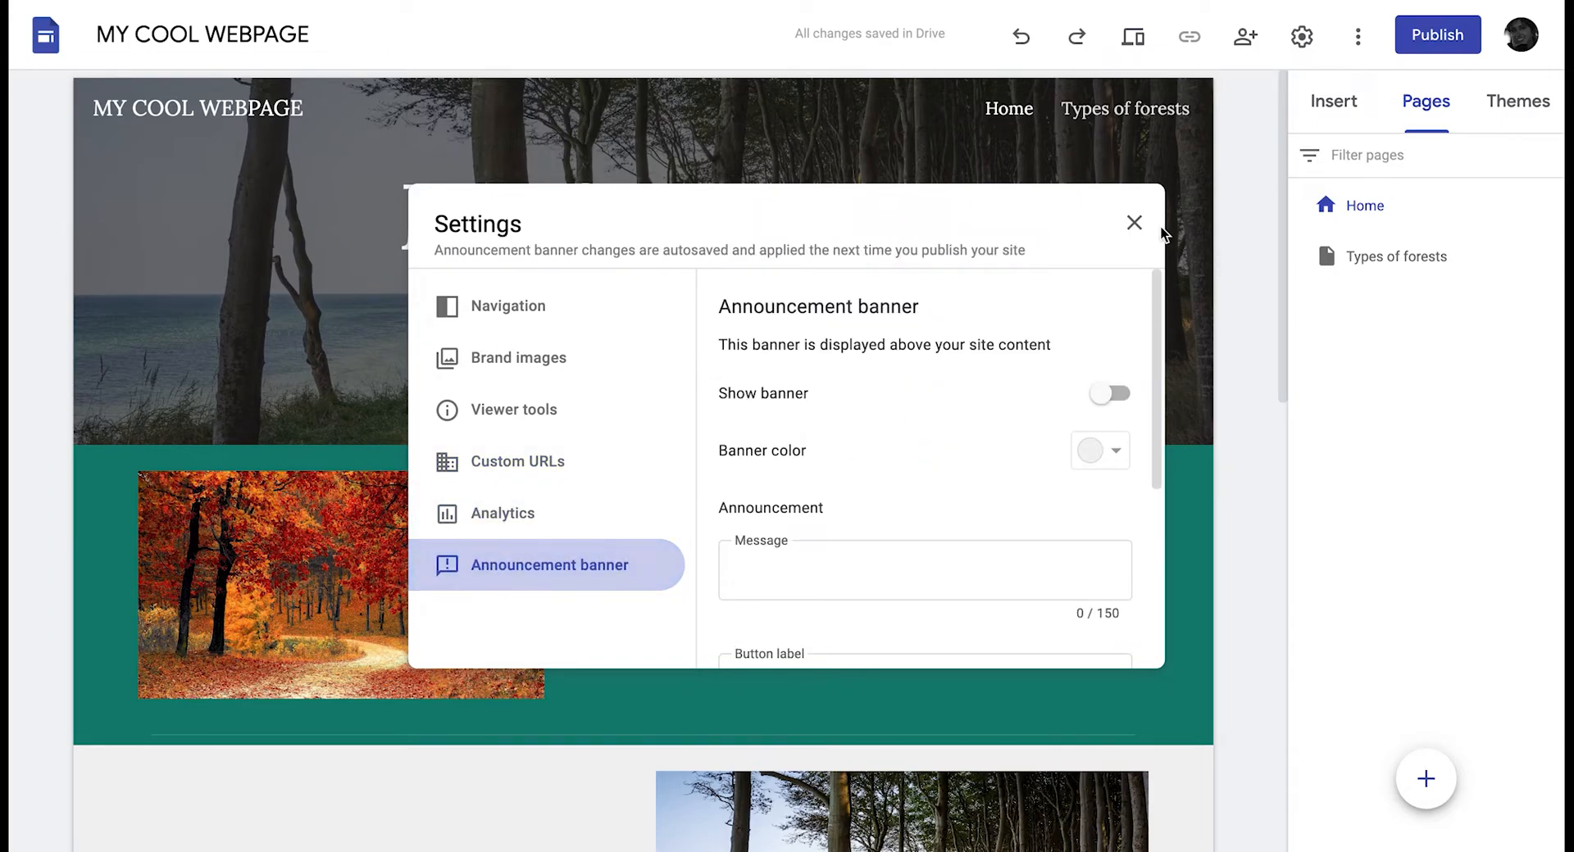
pyautogui.click(1134, 223)
pyautogui.click(1357, 36)
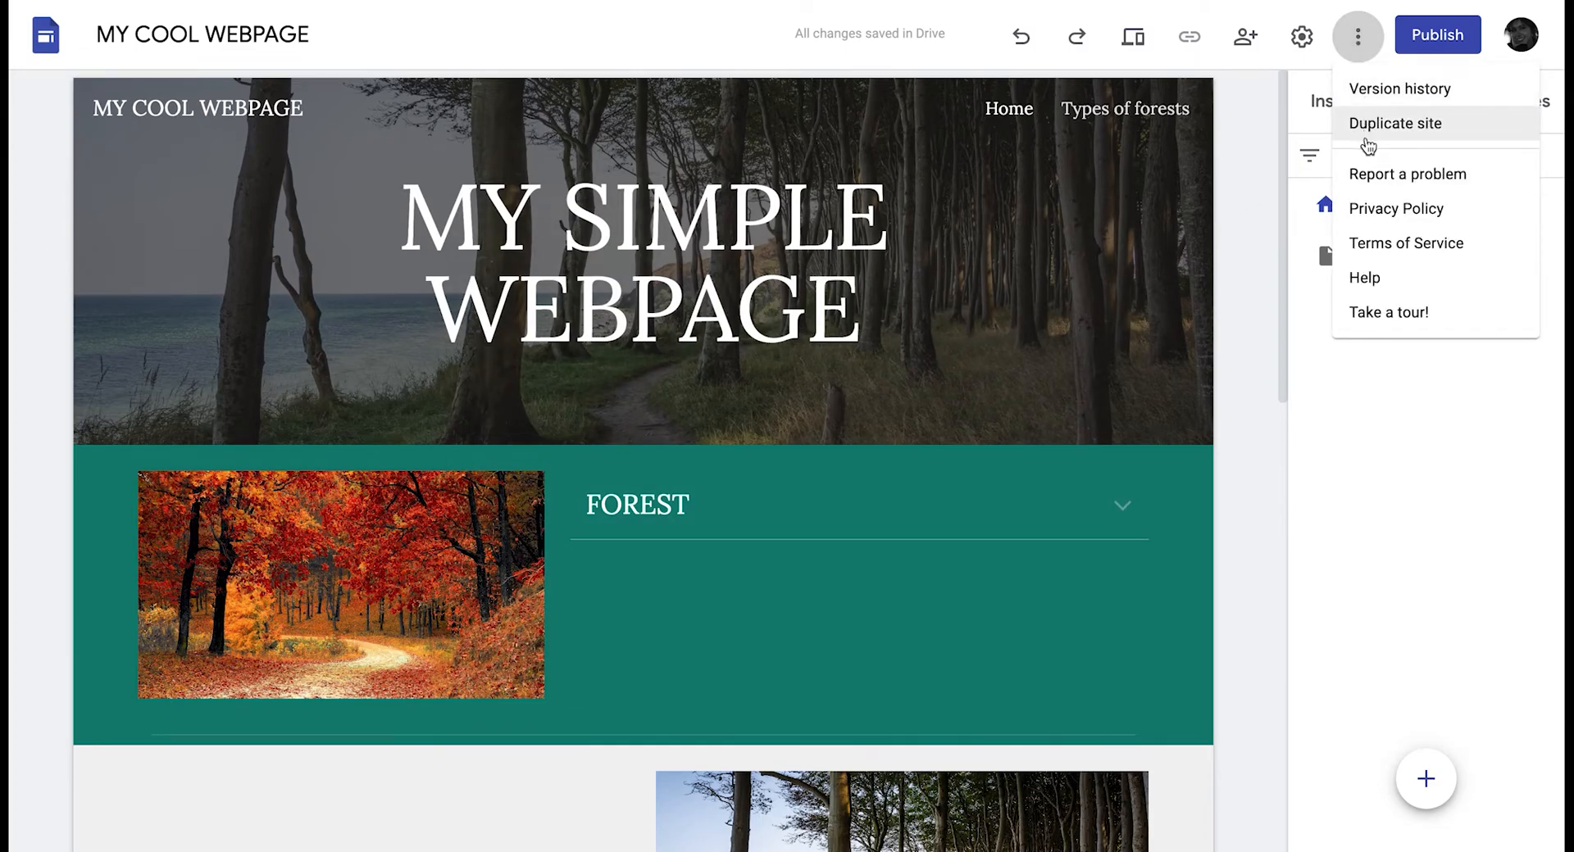
pyautogui.click(1368, 381)
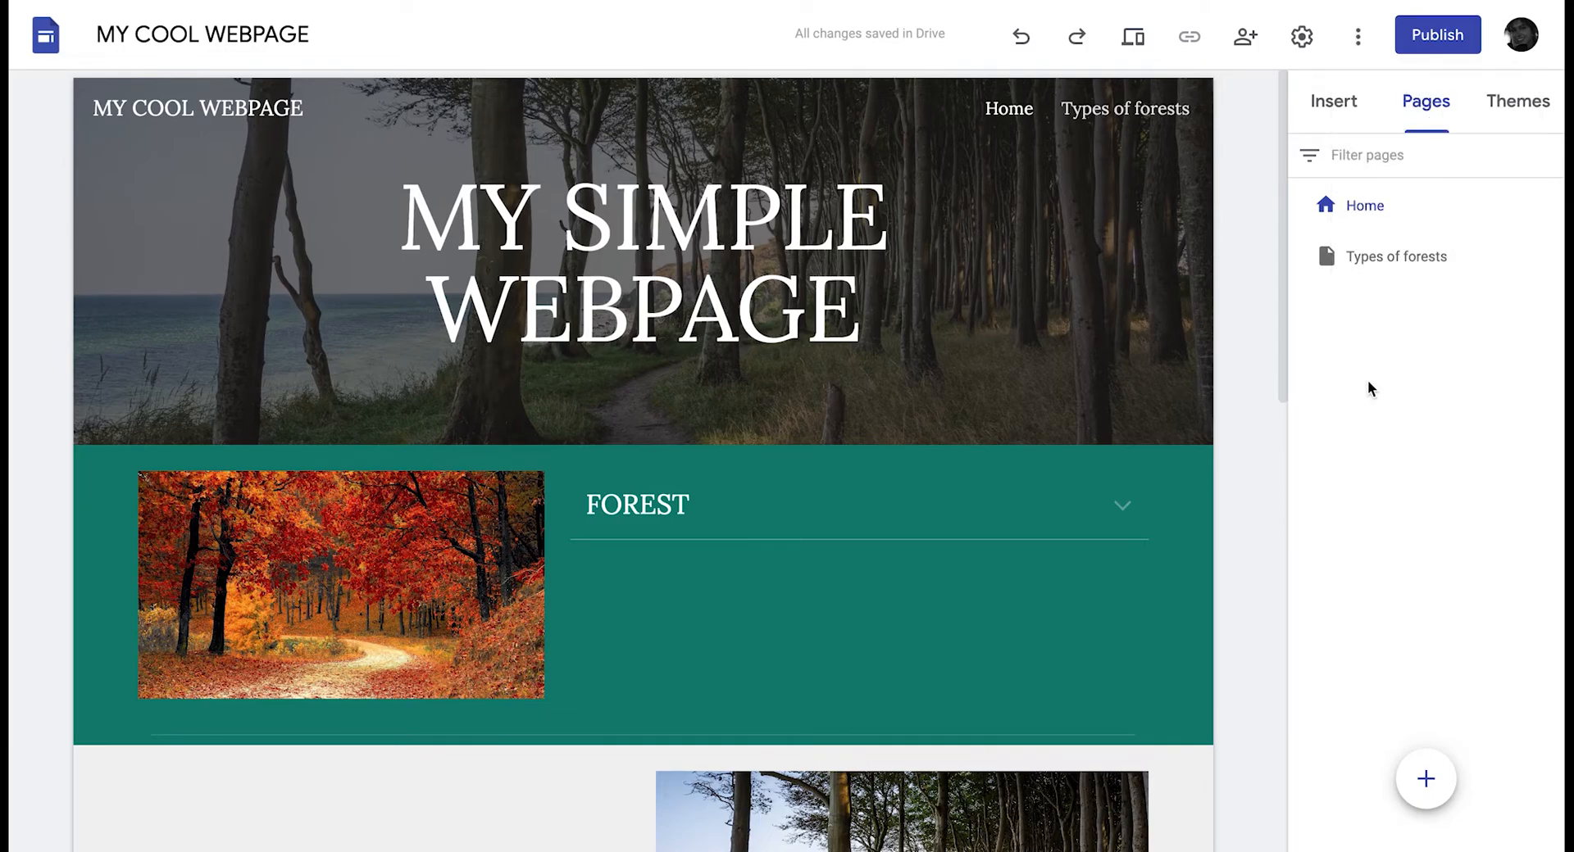
# Publish the site to the web with the web address my-cool-webpage, viewable by anyone
pyautogui.click(1428, 41)
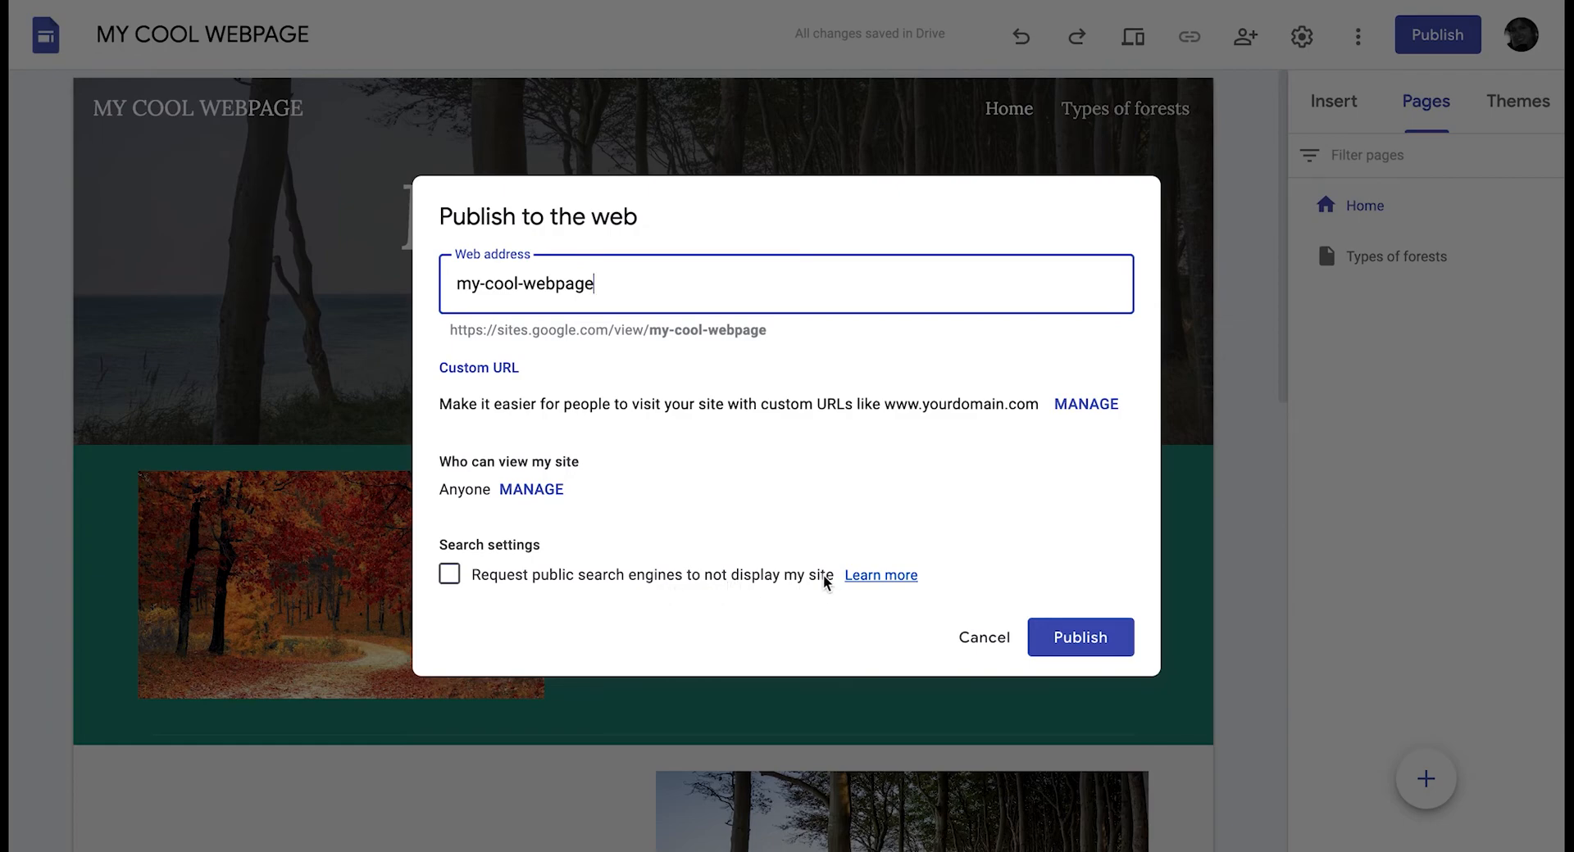
pyautogui.click(1051, 637)
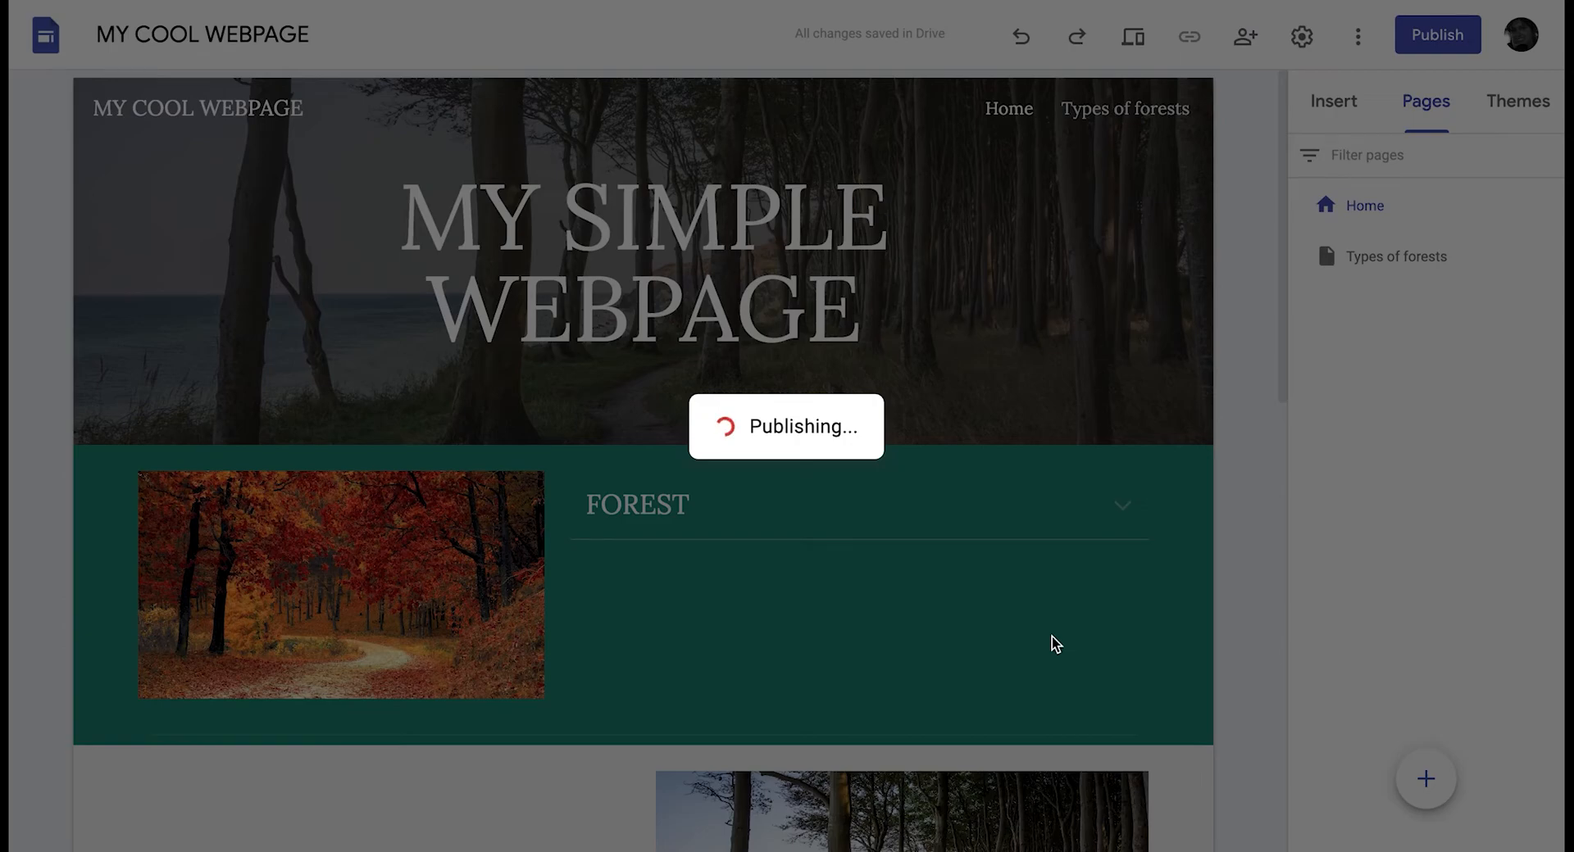